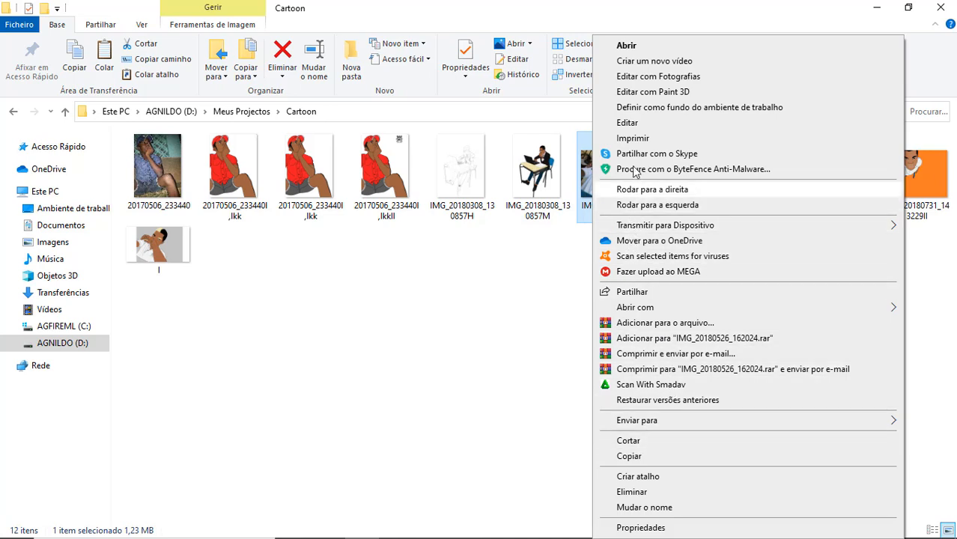
# - Open the photo IMG_20180526_162024 for editing in Paint and choose the Curve tool for tracing the hair
pyautogui.click(633, 124)
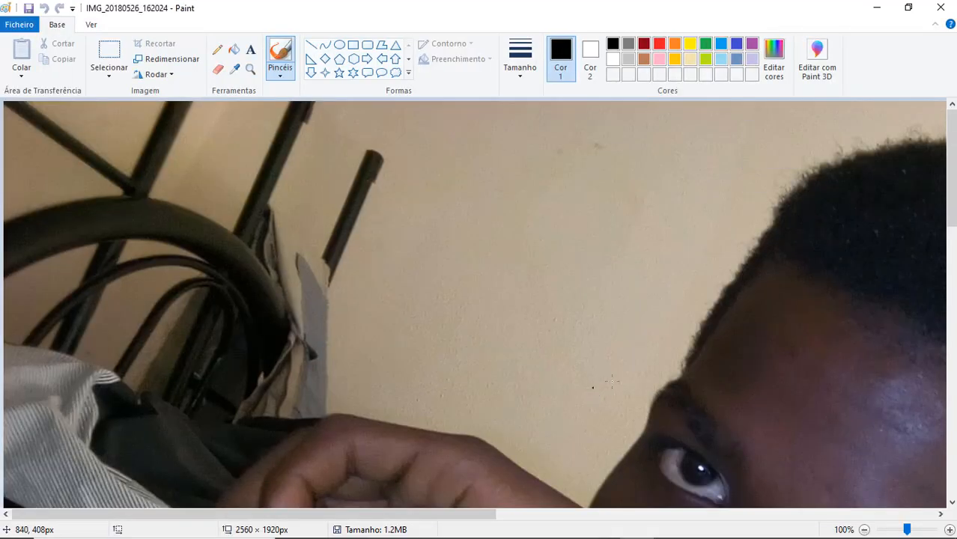
pyautogui.click(866, 531)
pyautogui.click(865, 531)
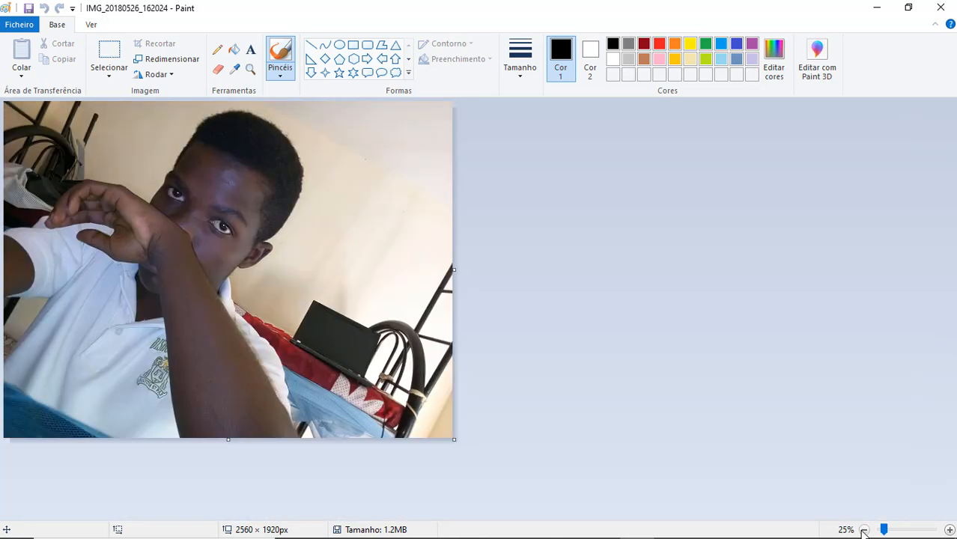
pyautogui.click(949, 530)
pyautogui.click(950, 531)
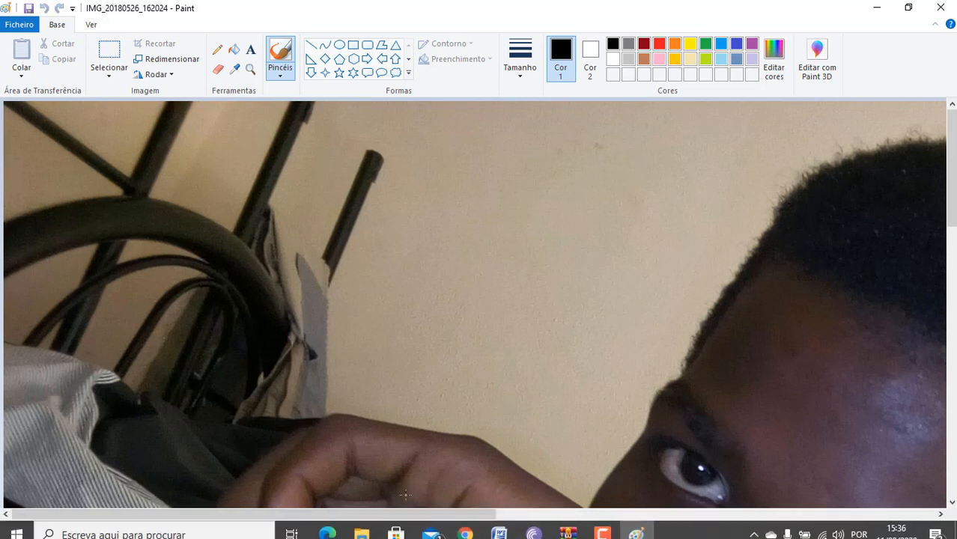
pyautogui.moveTo(411, 515); pyautogui.dragTo(651, 534)
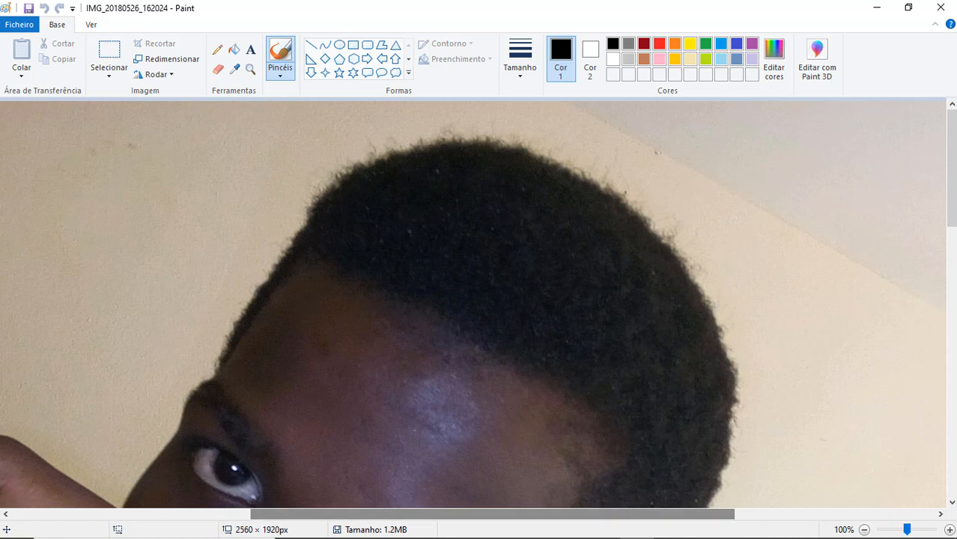
pyautogui.click(327, 48)
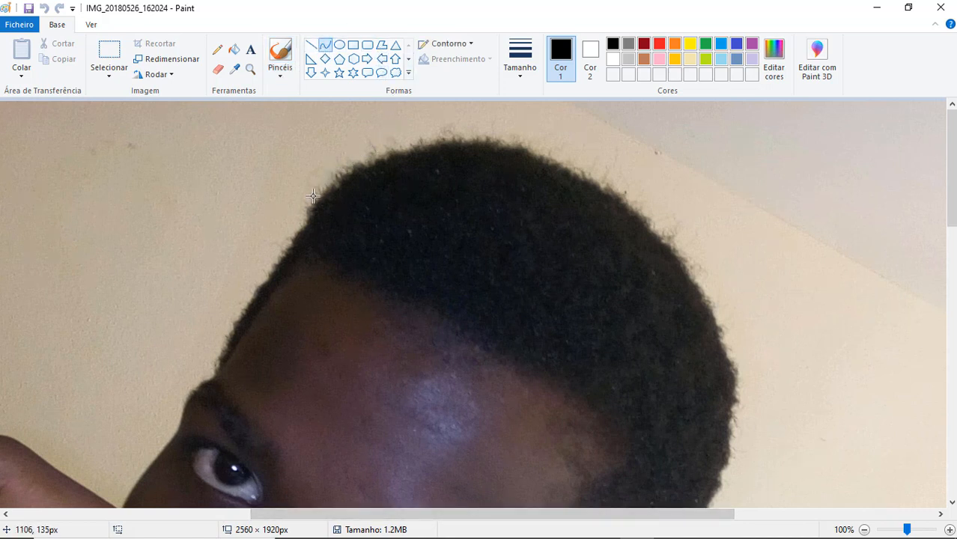
pyautogui.moveTo(313, 196); pyautogui.dragTo(453, 137)
pyautogui.moveTo(338, 160); pyautogui.dragTo(395, 138)
pyautogui.hotkey('ctrl', 'z')
pyautogui.moveTo(353, 163); pyautogui.dragTo(508, 137)
pyautogui.moveTo(430, 149); pyautogui.dragTo(433, 139)
pyautogui.hotkey('ctrl', 'z')
# - Trace the upper right slope of the hair outline with a bent black curve
pyautogui.moveTo(499, 141); pyautogui.dragTo(623, 196)
pyautogui.moveTo(569, 178)
pyautogui.mouseDown()
pyautogui.moveTo(563, 161)
pyautogui.moveTo(624, 173)
pyautogui.moveTo(649, 226)
pyautogui.mouseUp()
pyautogui.hotkey('ctrl', 'z')
pyautogui.moveTo(588, 185); pyautogui.dragTo(577, 178)
pyautogui.click(581, 176)
pyautogui.moveTo(722, 152); pyautogui.dragTo(569, 153)
pyautogui.hotkey('ctrl', 'z')
pyautogui.moveTo(522, 149)
pyautogui.mouseDown()
pyautogui.moveTo(330, 140)
pyautogui.moveTo(385, 151)
pyautogui.mouseUp()
pyautogui.moveTo(450, 150); pyautogui.dragTo(448, 141)
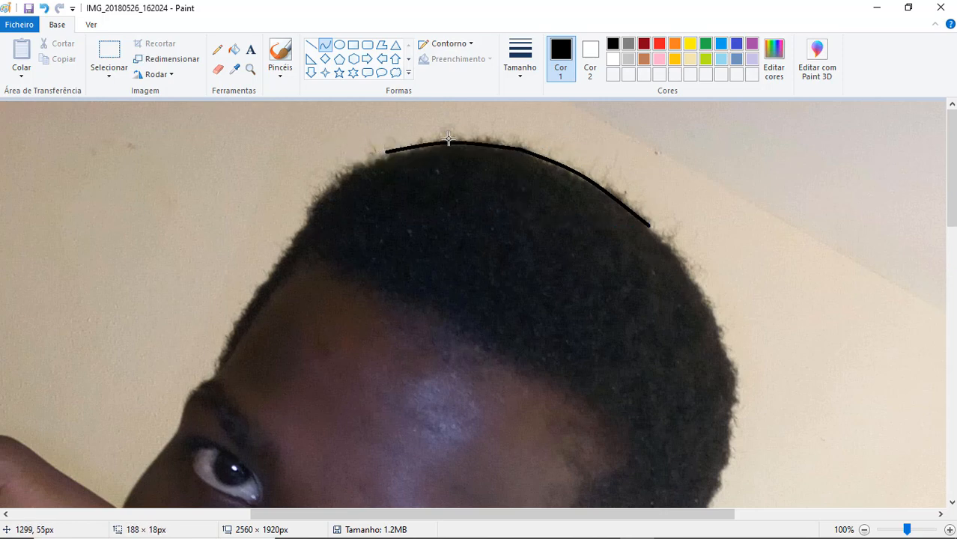
pyautogui.click(495, 141)
pyautogui.click(663, 169)
pyautogui.hotkey('ctrl', 'z')
# - Trace the top of the hair and its upper left slope with two joined black curves
pyautogui.moveTo(525, 155); pyautogui.dragTo(406, 151)
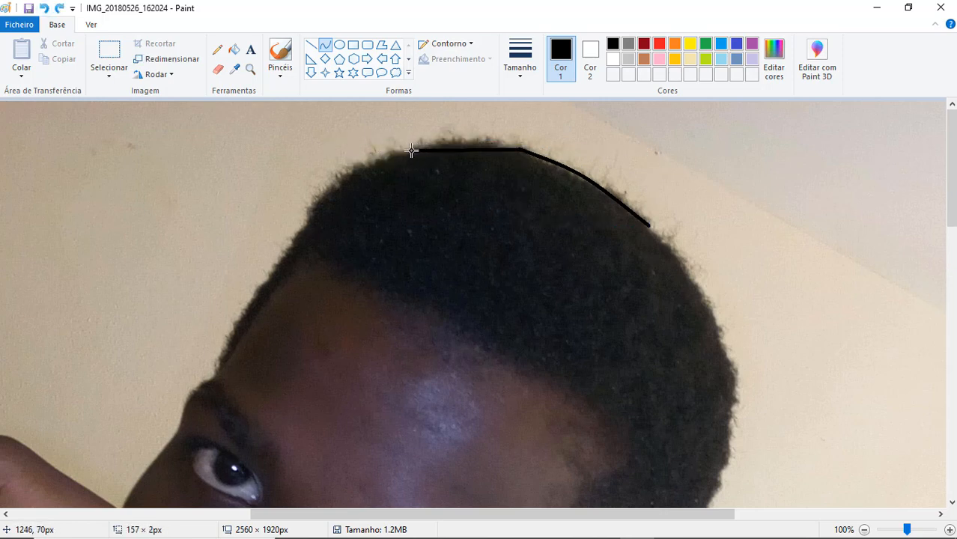
pyautogui.moveTo(466, 150); pyautogui.dragTo(469, 138)
pyautogui.moveTo(403, 151); pyautogui.dragTo(303, 213)
pyautogui.moveTo(343, 182); pyautogui.dragTo(344, 171)
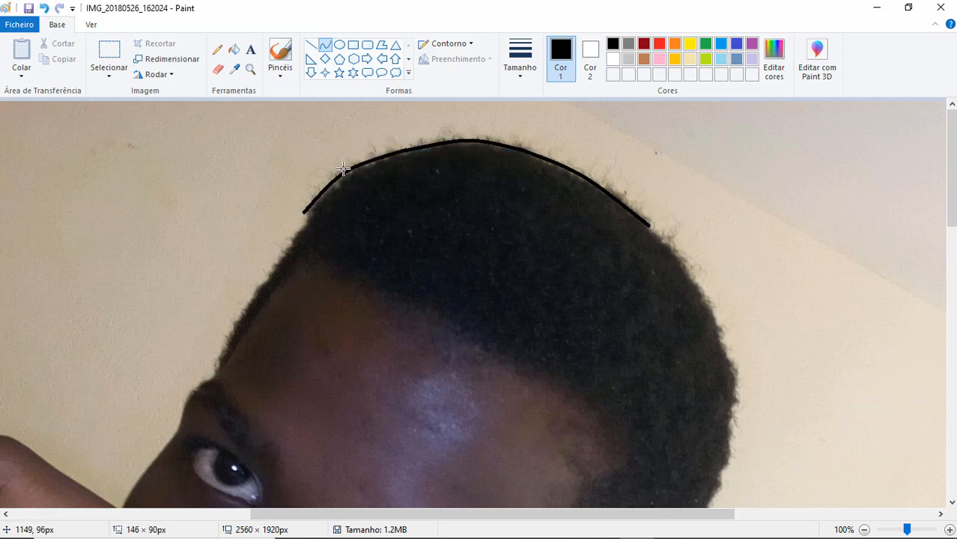
pyautogui.click(346, 171)
# - Continue the hair outline down the right side of the head with three joined curves following the hair edge
pyautogui.moveTo(650, 225)
pyautogui.mouseDown()
pyautogui.moveTo(738, 333)
pyautogui.moveTo(721, 343)
pyautogui.mouseUp()
pyautogui.click(690, 274)
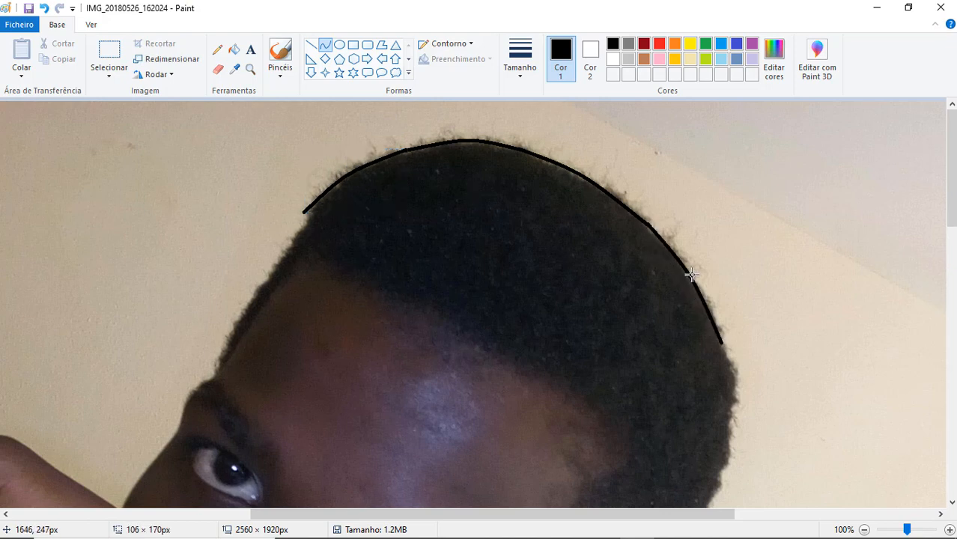
pyautogui.moveTo(951, 187); pyautogui.dragTo(951, 216)
pyautogui.moveTo(722, 242)
pyautogui.mouseDown()
pyautogui.moveTo(730, 317)
pyautogui.moveTo(731, 305)
pyautogui.mouseUp()
pyautogui.moveTo(727, 274); pyautogui.dragTo(737, 278)
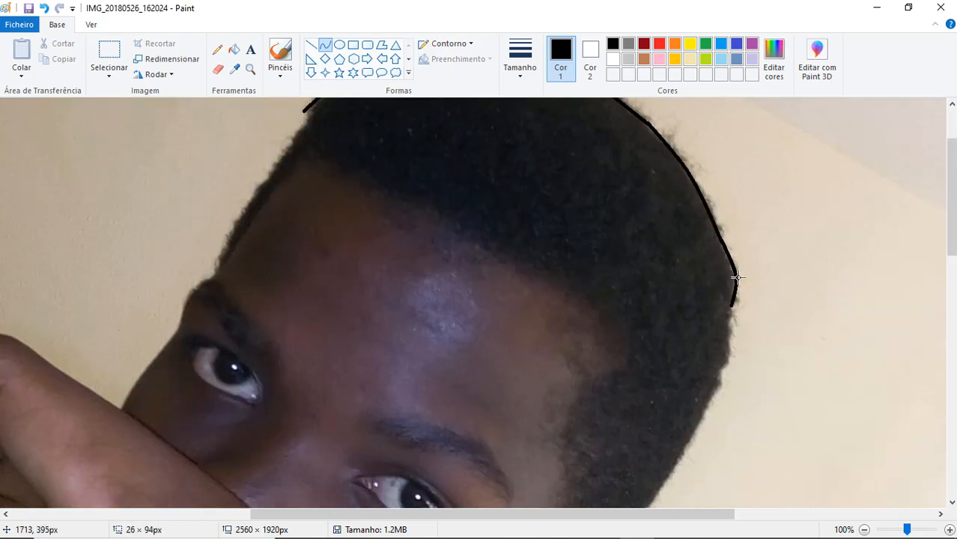
pyautogui.moveTo(951, 225); pyautogui.dragTo(952, 249)
pyautogui.moveTo(733, 221)
pyautogui.mouseDown()
pyautogui.moveTo(737, 271)
pyautogui.moveTo(723, 283)
pyautogui.mouseUp()
pyautogui.moveTo(727, 268); pyautogui.dragTo(732, 272)
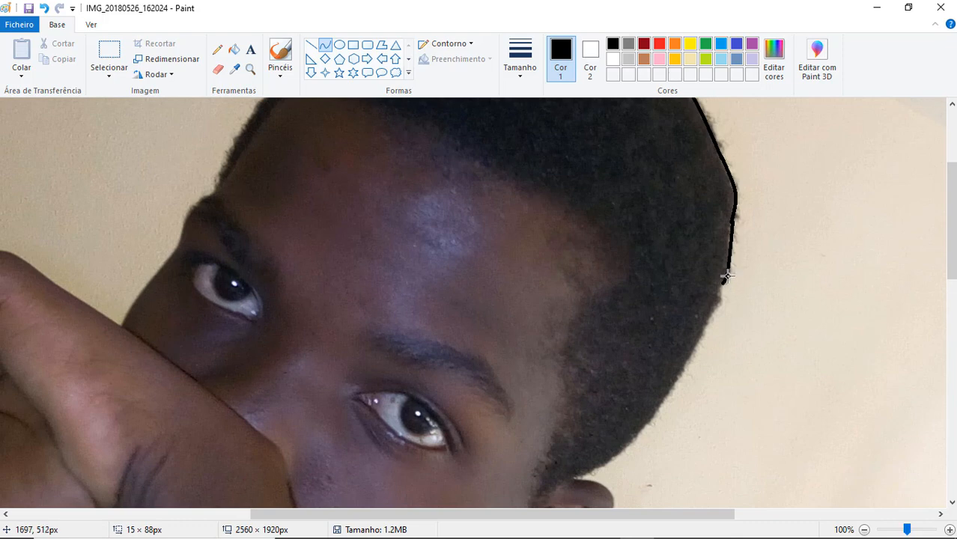
# - Trace the lower right hair edge with two curves, from the top of the ear up to the existing outline
pyautogui.moveTo(951, 265); pyautogui.dragTo(951, 291)
pyautogui.moveTo(576, 385); pyautogui.dragTo(672, 292)
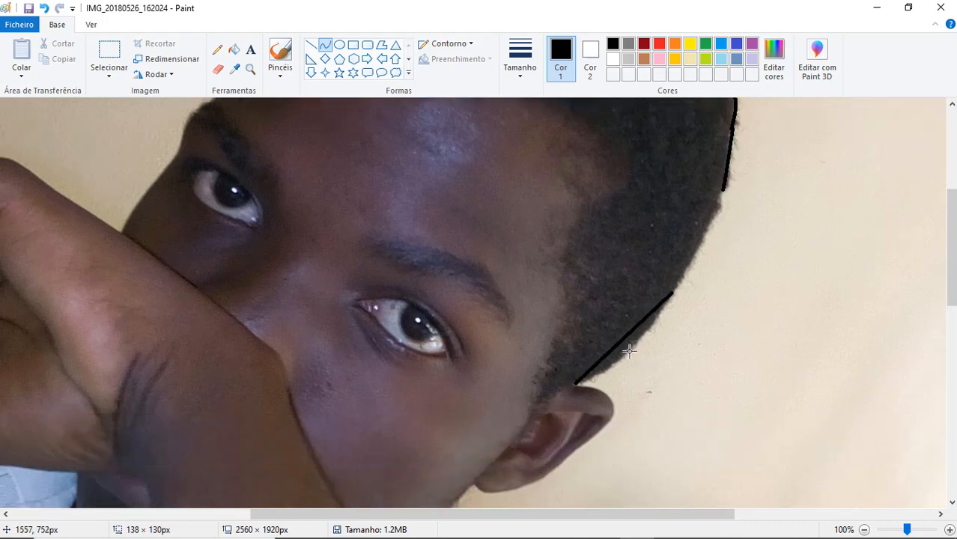
pyautogui.moveTo(621, 346); pyautogui.dragTo(630, 354)
pyautogui.moveTo(670, 298); pyautogui.dragTo(723, 191)
pyautogui.moveTo(706, 236); pyautogui.dragTo(709, 236)
# - Trace the left outer edge of the hair down to the brow with a bent curve
pyautogui.moveTo(951, 222)
pyautogui.mouseDown()
pyautogui.moveTo(951, 144)
pyautogui.moveTo(951, 155)
pyautogui.mouseUp()
pyautogui.moveTo(315, 164)
pyautogui.mouseDown()
pyautogui.moveTo(218, 283)
pyautogui.moveTo(217, 335)
pyautogui.mouseUp()
pyautogui.click(305, 176)
pyautogui.moveTo(258, 262); pyautogui.dragTo(250, 261)
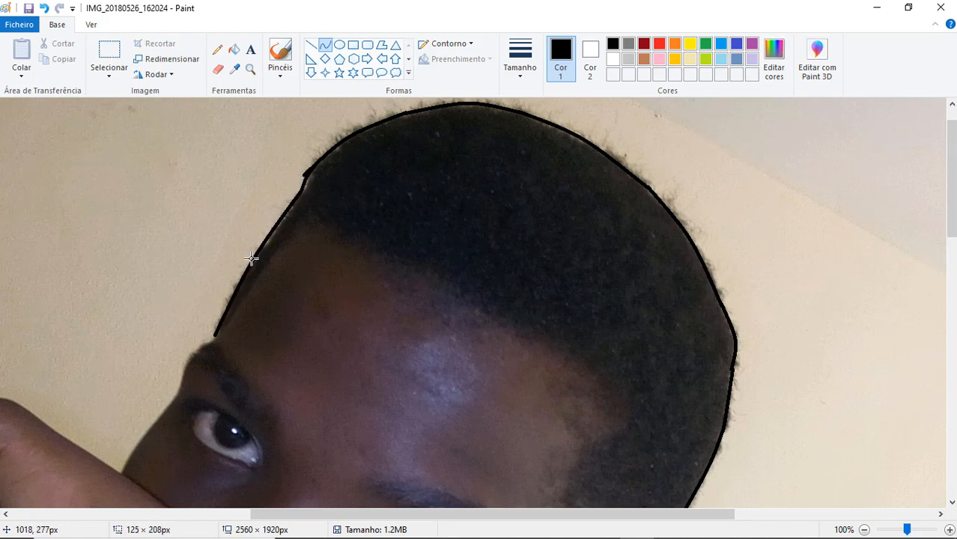
pyautogui.click(251, 261)
# - Trace the inner left hair edge and the front hairline across the forehead with joined curves
pyautogui.moveTo(216, 334)
pyautogui.mouseDown()
pyautogui.moveTo(307, 211)
pyautogui.moveTo(556, 340)
pyautogui.moveTo(492, 317)
pyautogui.moveTo(442, 278)
pyautogui.moveTo(614, 385)
pyautogui.moveTo(620, 410)
pyautogui.moveTo(614, 373)
pyautogui.mouseUp()
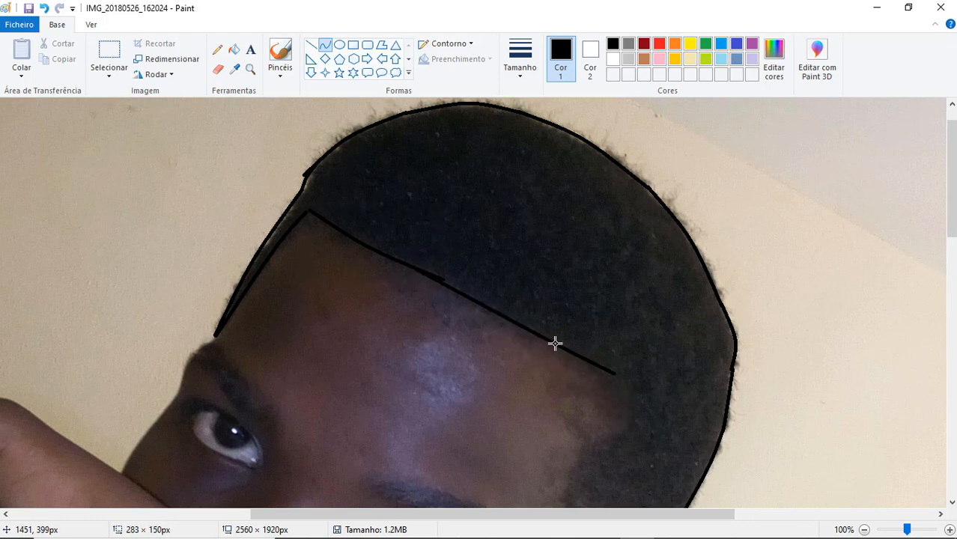
pyautogui.hotkey('ctrl', 'z')
pyautogui.hotkey('ctrl', 'z')
pyautogui.moveTo(310, 214); pyautogui.dragTo(574, 352)
pyautogui.doubleClick(354, 241)
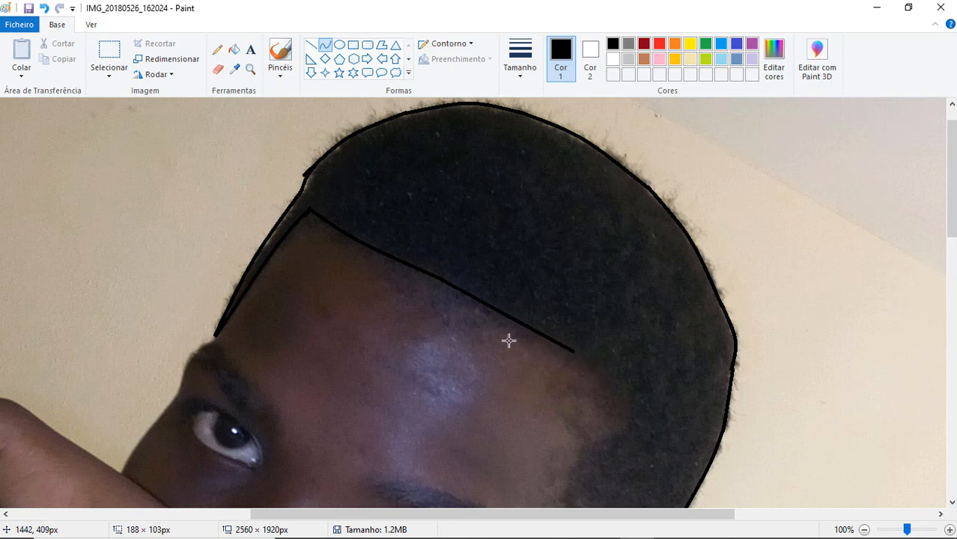
pyautogui.moveTo(508, 338); pyautogui.dragTo(479, 303)
pyautogui.click(479, 303)
# - Redraw the right part of the forehead hairline and extend it with a short curve down the right temple
pyautogui.moveTo(575, 350); pyautogui.dragTo(628, 417)
pyautogui.click(45, 8)
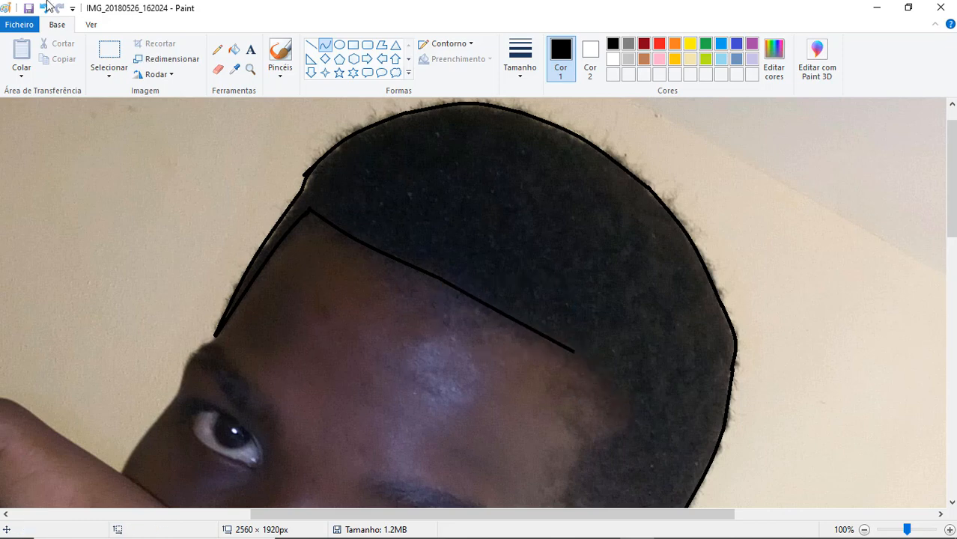
pyautogui.click(46, 8)
pyautogui.moveTo(428, 272)
pyautogui.mouseDown()
pyautogui.moveTo(607, 365)
pyautogui.moveTo(626, 456)
pyautogui.moveTo(620, 426)
pyautogui.mouseUp()
pyautogui.click(519, 325)
pyautogui.click(519, 325)
pyautogui.click(624, 398)
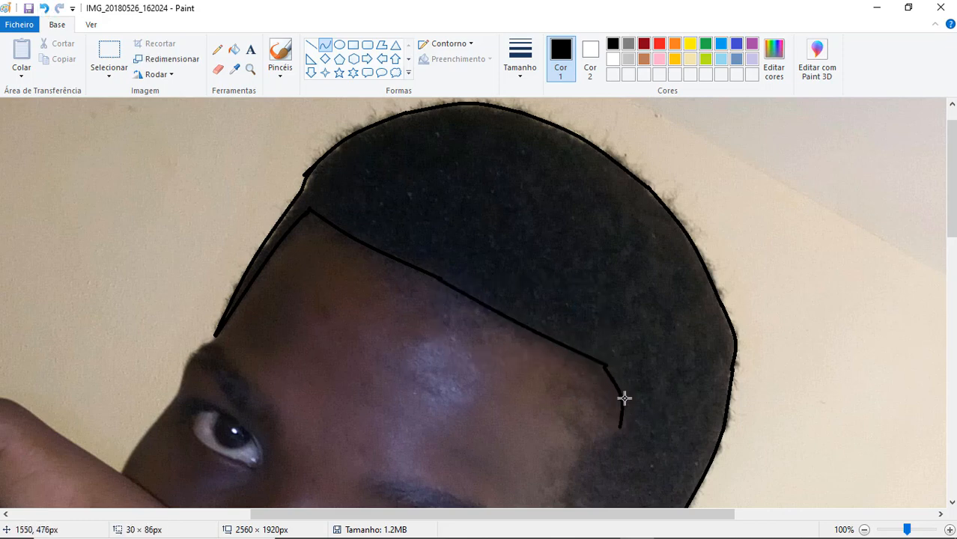
pyautogui.click(624, 397)
# - Try to redraw the notch of the hairline at the right temple with two joined curves
pyautogui.moveTo(952, 180); pyautogui.dragTo(952, 233)
pyautogui.click(45, 9)
pyautogui.moveTo(609, 184)
pyautogui.mouseDown()
pyautogui.moveTo(629, 247)
pyautogui.moveTo(578, 274)
pyautogui.mouseUp()
pyautogui.click(621, 206)
pyautogui.click(618, 253)
pyautogui.hotkey('ctrl', 'z')
pyautogui.moveTo(629, 247); pyautogui.dragTo(579, 278)
pyautogui.click(611, 260)
pyautogui.click(612, 260)
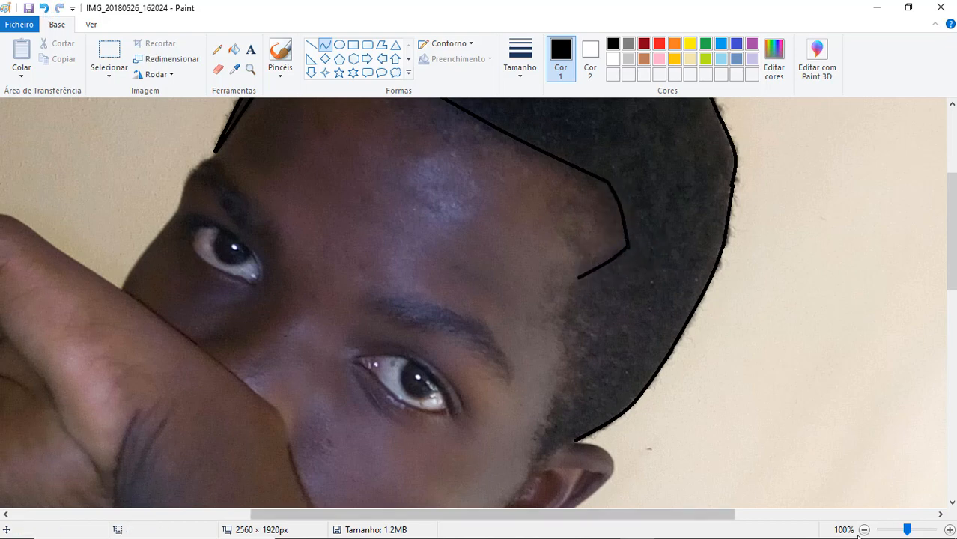
# - Trace the hair edge from the ear up the right temple and join it to the forehead hairline with curves
pyautogui.click(864, 530)
pyautogui.click(864, 531)
pyautogui.click(949, 529)
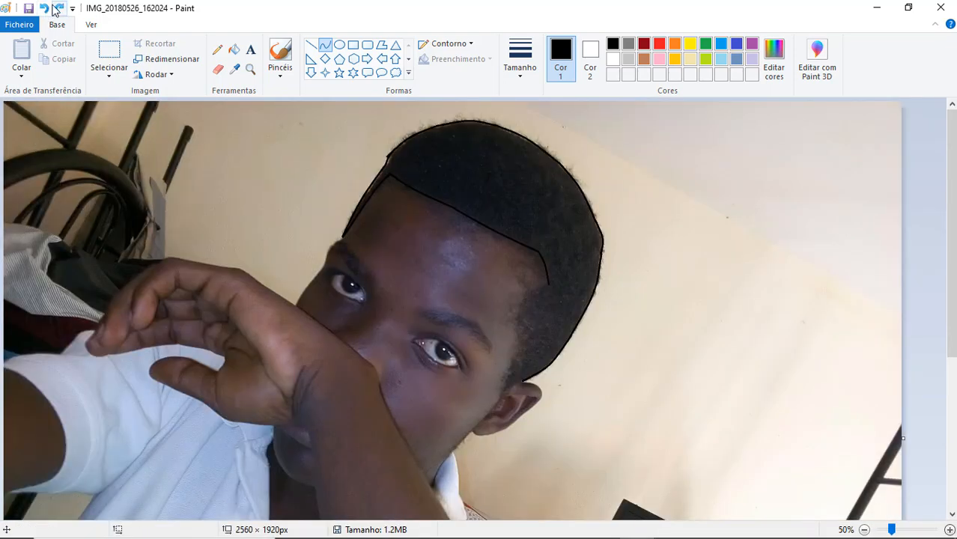
pyautogui.click(950, 531)
pyautogui.moveTo(450, 514); pyautogui.dragTo(716, 515)
pyautogui.moveTo(951, 180); pyautogui.dragTo(952, 251)
pyautogui.moveTo(521, 411)
pyautogui.mouseDown()
pyautogui.moveTo(477, 426)
pyautogui.moveTo(513, 242)
pyautogui.moveTo(567, 201)
pyautogui.moveTo(554, 216)
pyautogui.mouseUp()
pyautogui.click(500, 424)
pyautogui.click(500, 424)
pyautogui.click(511, 332)
pyautogui.click(511, 331)
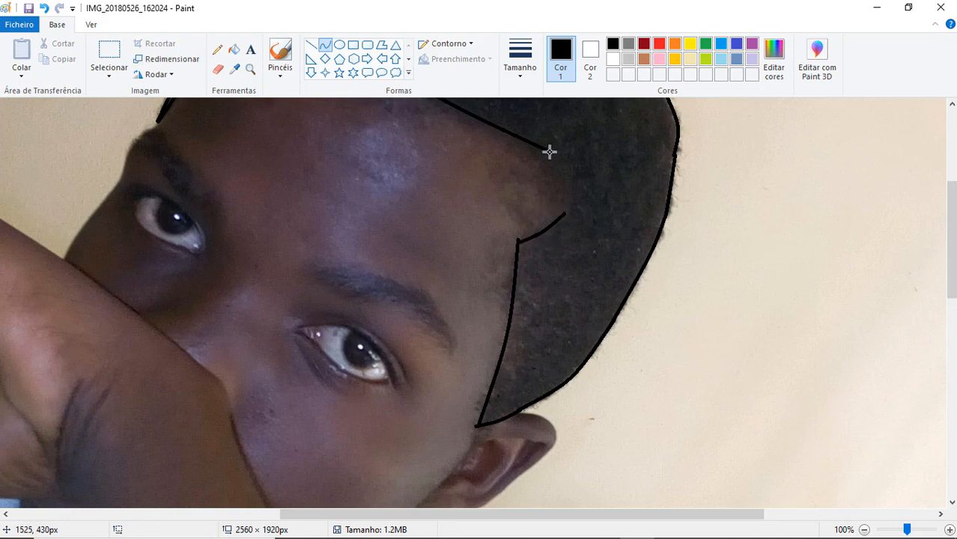
pyautogui.moveTo(549, 152); pyautogui.dragTo(564, 214)
# - Undo the curves of the right temple notch and try a near-vertical one from the hairline's end
pyautogui.click(864, 529)
pyautogui.click(865, 530)
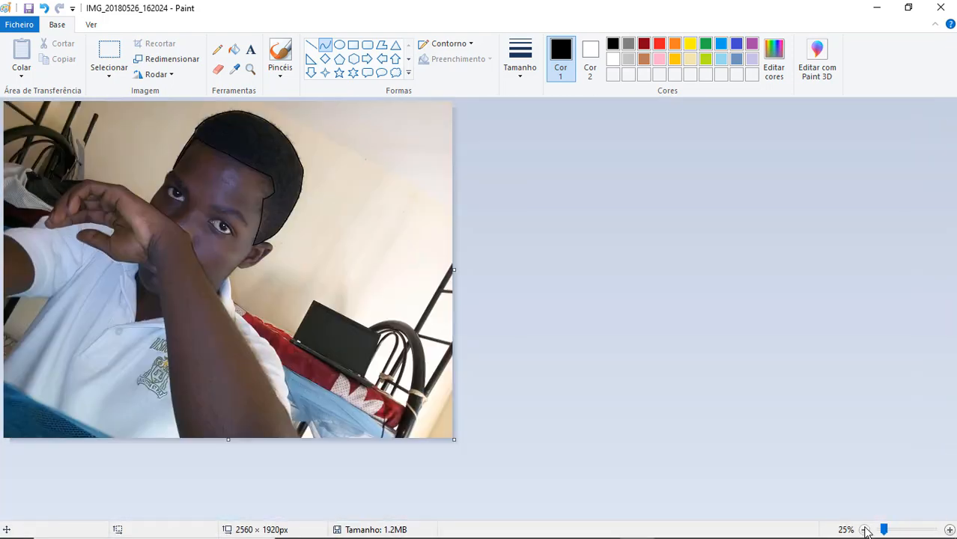
pyautogui.click(949, 530)
pyautogui.click(950, 530)
pyautogui.moveTo(348, 515); pyautogui.dragTo(576, 515)
pyautogui.moveTo(952, 169); pyautogui.dragTo(952, 235)
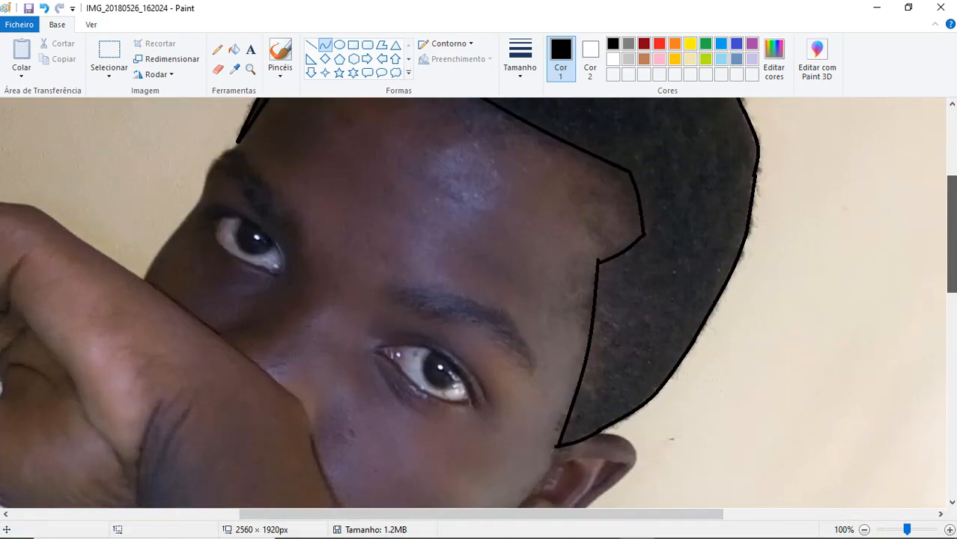
pyautogui.click(46, 10)
pyautogui.click(330, 45)
pyautogui.moveTo(630, 172); pyautogui.dragTo(631, 239)
pyautogui.click(629, 212)
pyautogui.hotkey('ctrl', 'z')
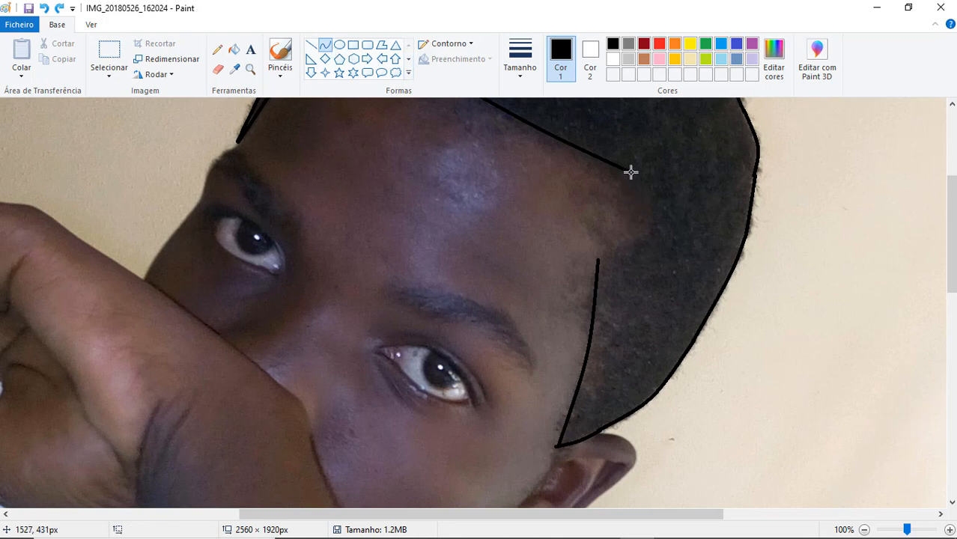
# - Redraw the right temple notch with a near-vertical curve and a short curve back to the temple edge
pyautogui.click(632, 216)
pyautogui.moveTo(630, 172); pyautogui.dragTo(631, 246)
pyautogui.click(633, 215)
pyautogui.doubleClick(620, 256)
pyautogui.click(695, 241)
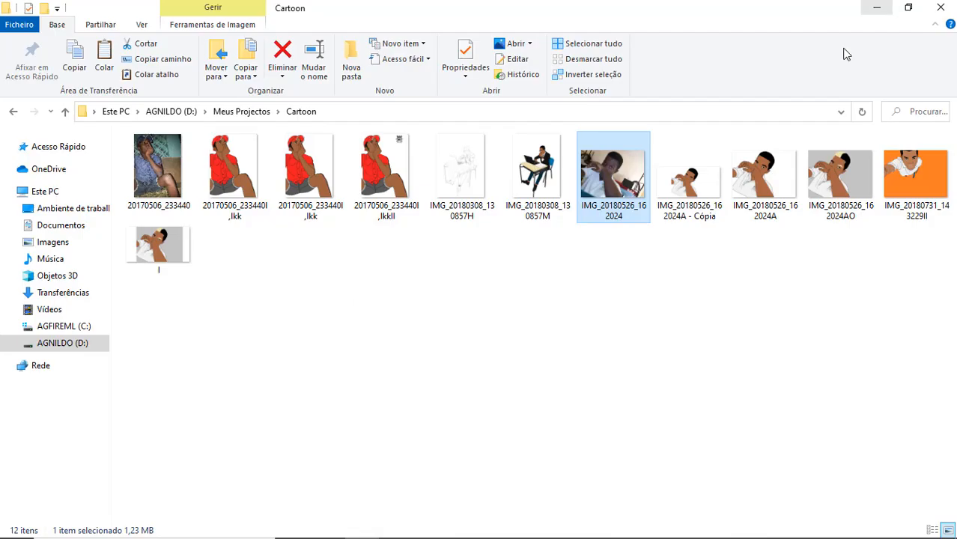
# - Open the cartoon version IMG_20180526_162024AO.jpg in Photos and examine how the hairline is drawn
pyautogui.doubleClick(849, 170)
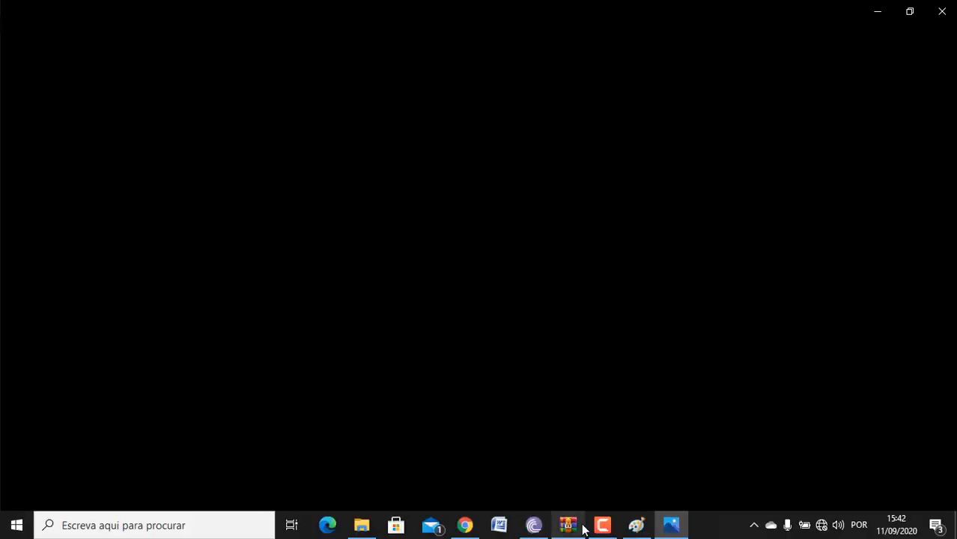
pyautogui.moveTo(574, 529)
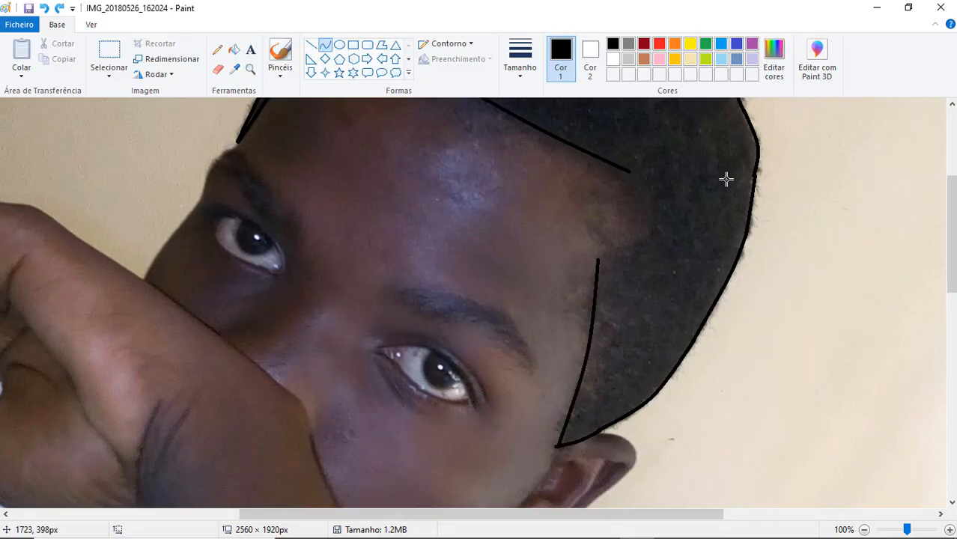
# - In Paint, redraw the right temple notch as a slanted line to a point and a curve back to the temple edge
pyautogui.moveTo(627, 172); pyautogui.dragTo(645, 228)
pyautogui.moveTo(598, 260); pyautogui.dragTo(643, 232)
pyautogui.scroll(3, 623, 249)
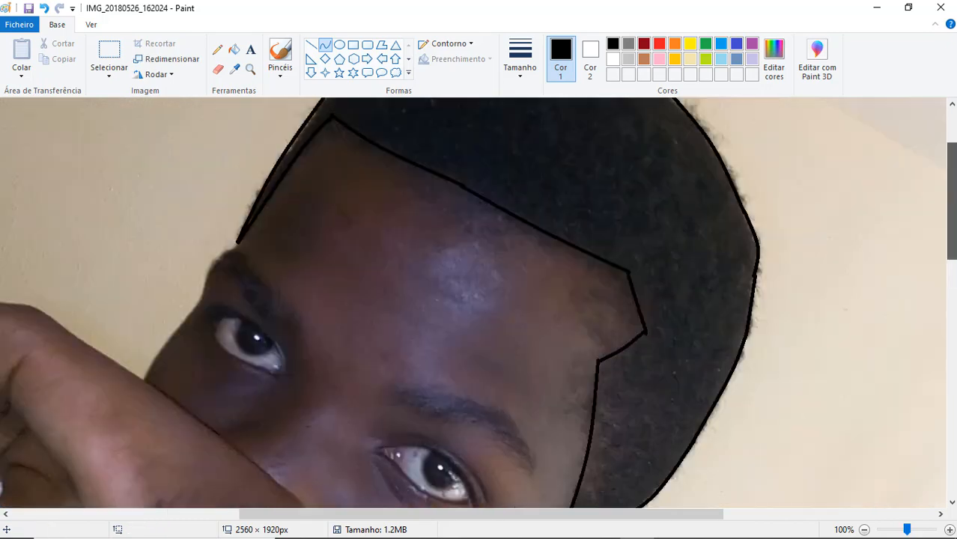
# - Trace the top of the ear and the forearm's edge against the cheek with black curves
pyautogui.scroll(-10, 618, 248)
pyautogui.scroll(3, 607, 246)
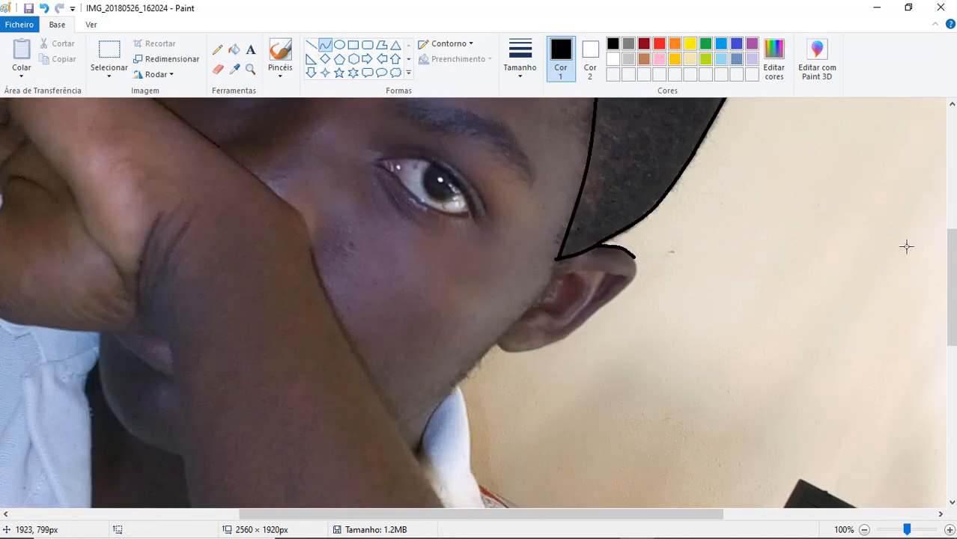
pyautogui.moveTo(301, 216)
pyautogui.mouseDown()
pyautogui.moveTo(378, 301)
pyautogui.moveTo(393, 423)
pyautogui.mouseUp()
pyautogui.click(321, 284)
pyautogui.click(319, 285)
# - Trace the side of the face in front of the ear, from the hair's lower tip toward the jaw, with a bent curve
pyautogui.moveTo(557, 260); pyautogui.dragTo(467, 376)
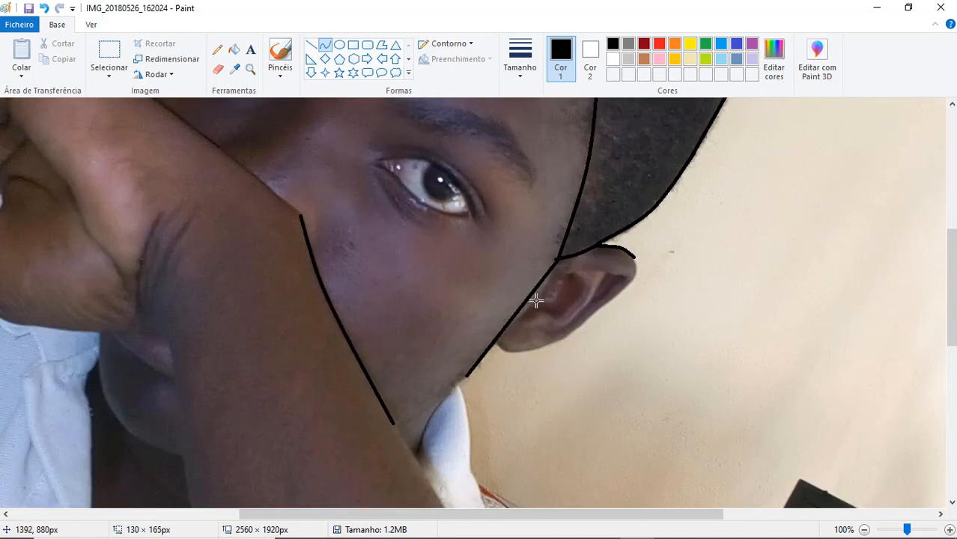
pyautogui.click(536, 300)
pyautogui.click(536, 301)
pyautogui.click(45, 8)
pyautogui.moveTo(558, 259); pyautogui.dragTo(477, 362)
pyautogui.click(535, 306)
pyautogui.click(536, 306)
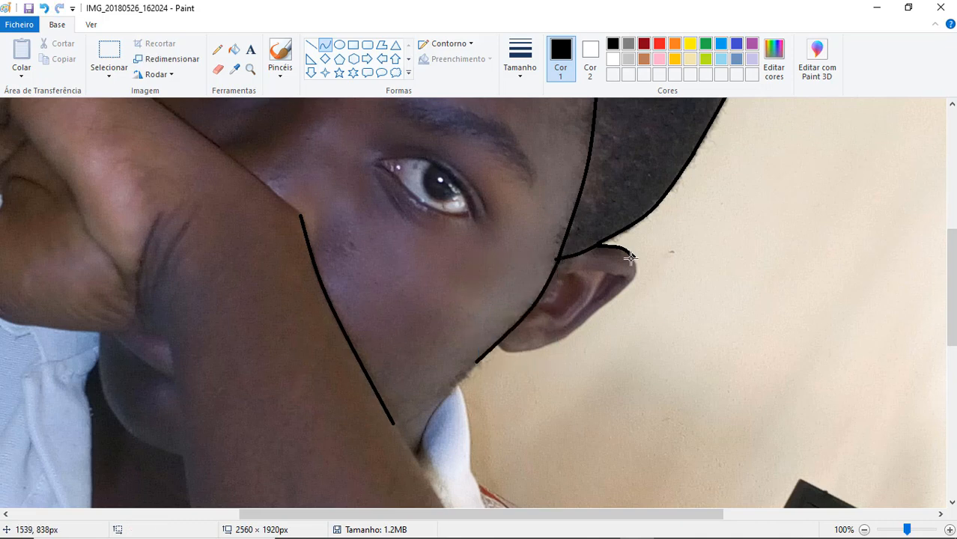
# - Complete the ear's outer outline with joined curves from its upper tip around to the lobe
pyautogui.moveTo(629, 286); pyautogui.dragTo(637, 273)
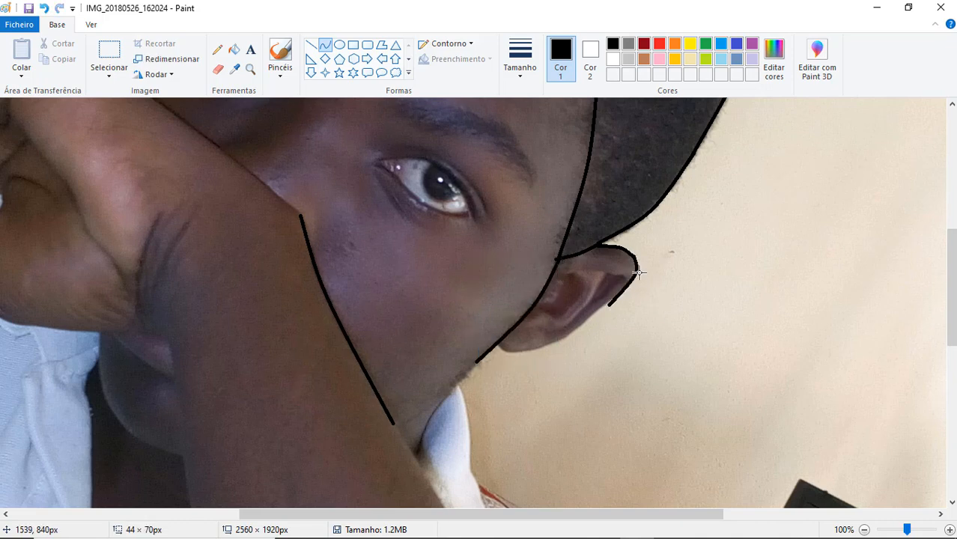
pyautogui.moveTo(643, 307); pyautogui.dragTo(612, 297)
pyautogui.moveTo(496, 345); pyautogui.dragTo(551, 344)
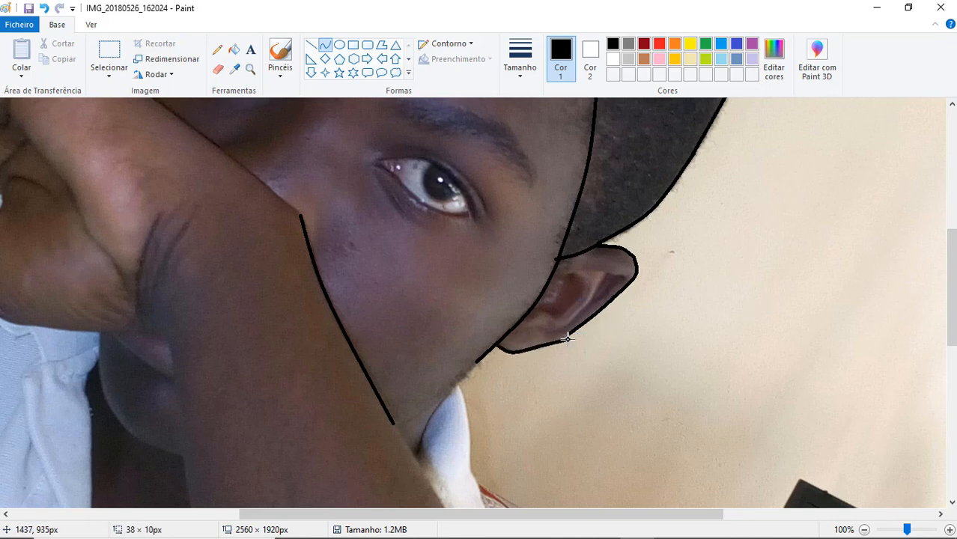
# - Trace the left face contour from the hand up to the hair and the upper edge of the left eyebrow
pyautogui.scroll(6, 719, 362)
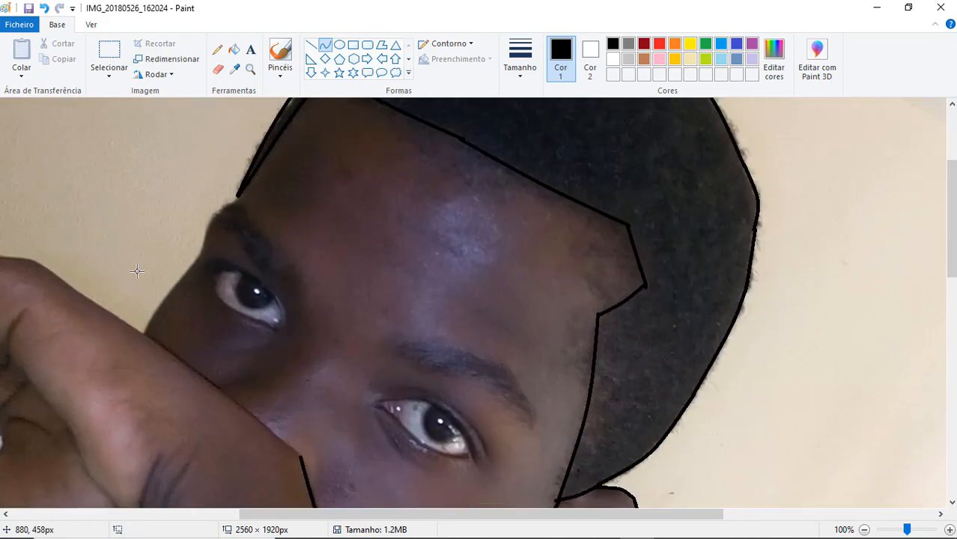
pyautogui.moveTo(143, 334); pyautogui.dragTo(201, 256)
pyautogui.moveTo(171, 293); pyautogui.dragTo(168, 290)
pyautogui.moveTo(202, 257)
pyautogui.mouseDown()
pyautogui.moveTo(225, 201)
pyautogui.moveTo(209, 225)
pyautogui.moveTo(240, 192)
pyautogui.moveTo(301, 299)
pyautogui.mouseUp()
pyautogui.click(807, 367)
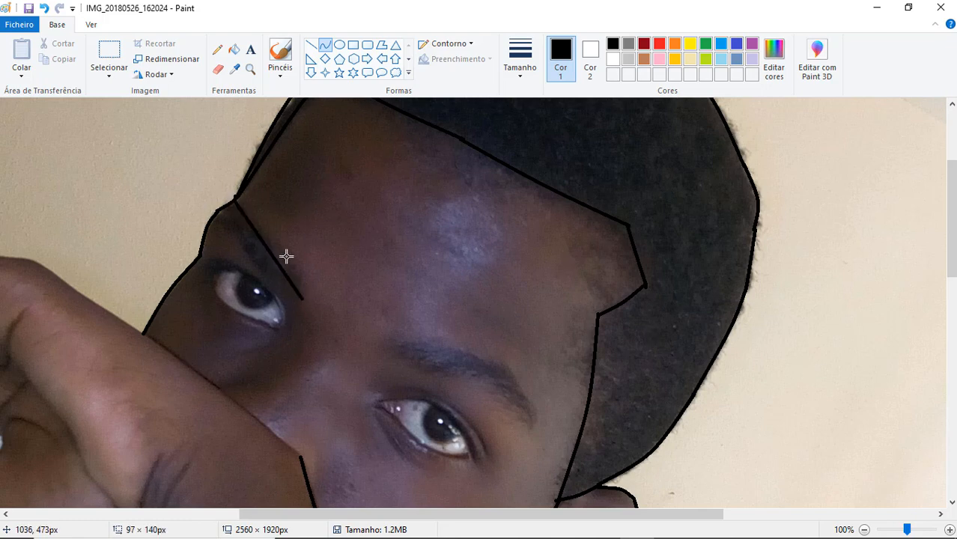
pyautogui.click(286, 256)
pyautogui.click(287, 254)
pyautogui.moveTo(210, 224); pyautogui.dragTo(295, 306)
pyautogui.click(238, 238)
pyautogui.click(238, 237)
pyautogui.click(45, 9)
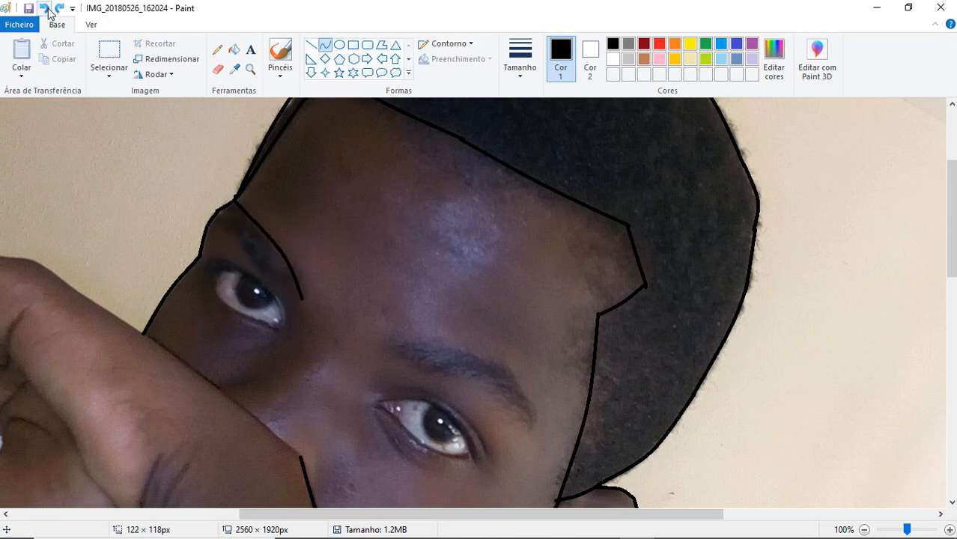
# - Undo the last eyebrow curve and retrace the left eyebrow's upper edge, lower edge and inner tip with bent black curves
pyautogui.click(45, 9)
pyautogui.moveTo(208, 230); pyautogui.dragTo(251, 259)
pyautogui.click(237, 234)
pyautogui.click(237, 234)
pyautogui.moveTo(234, 202)
pyautogui.mouseDown()
pyautogui.moveTo(295, 262)
pyautogui.moveTo(301, 282)
pyautogui.mouseUp()
pyautogui.moveTo(271, 238); pyautogui.dragTo(300, 292)
pyautogui.doubleClick(257, 221)
pyautogui.doubleClick(272, 284)
pyautogui.click(45, 9)
pyautogui.moveTo(281, 253); pyautogui.dragTo(294, 292)
pyautogui.doubleClick(292, 271)
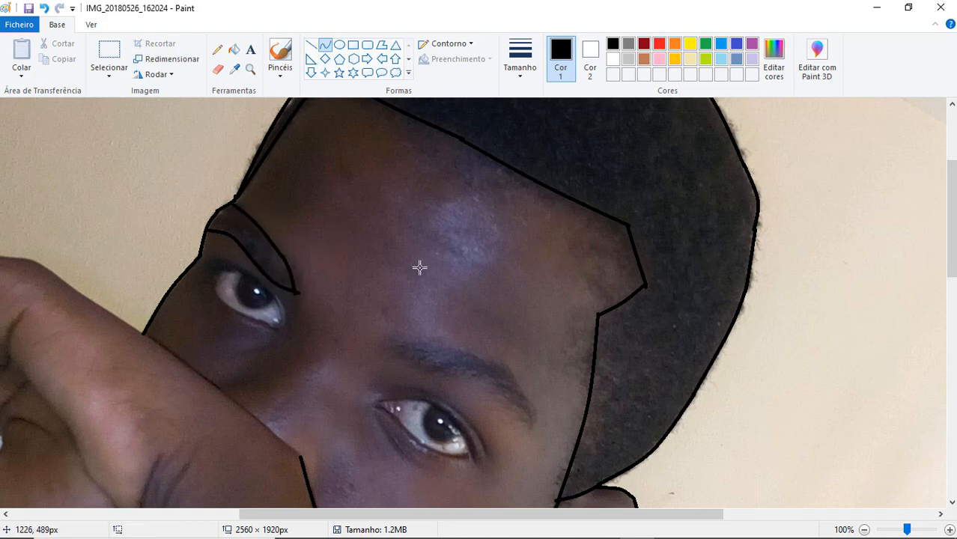
pyautogui.click(297, 273)
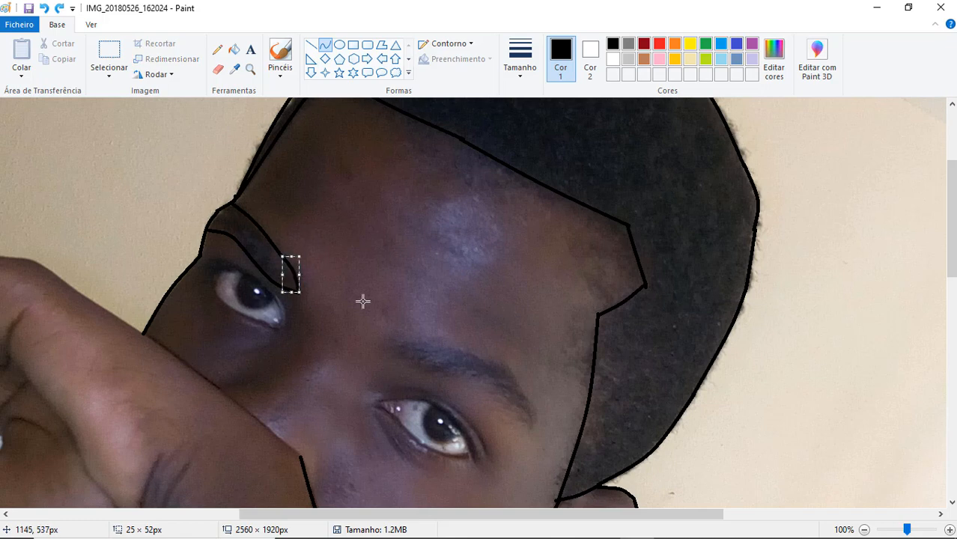
pyautogui.click(363, 301)
pyautogui.moveTo(216, 261); pyautogui.dragTo(282, 328)
pyautogui.click(264, 283)
pyautogui.moveTo(263, 283); pyautogui.dragTo(283, 299)
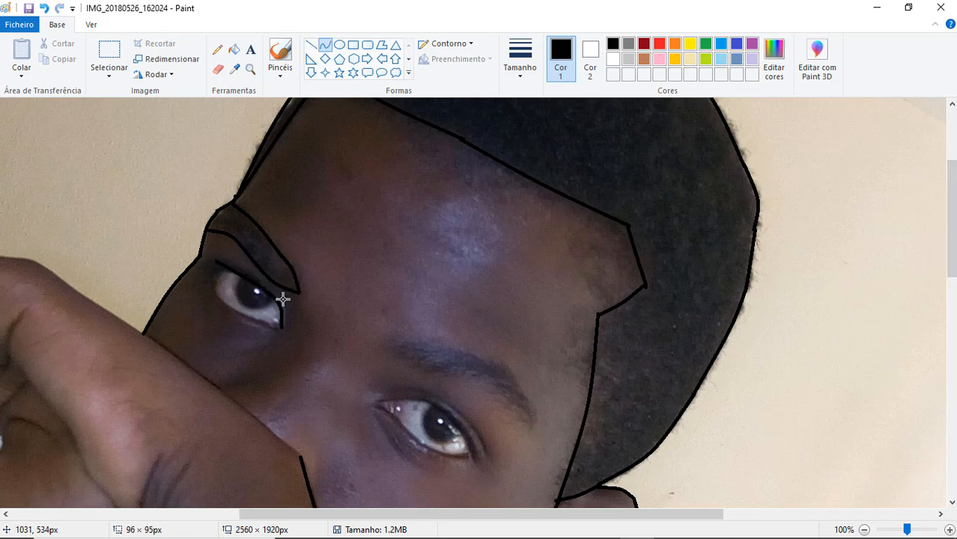
pyautogui.hotkey('ctrl', 'z')
# - Outline the left eye's lids, corners and iris with bent black curves, using the third line thickness
pyautogui.moveTo(217, 259)
pyautogui.mouseDown()
pyautogui.moveTo(275, 302)
pyautogui.moveTo(252, 273)
pyautogui.mouseUp()
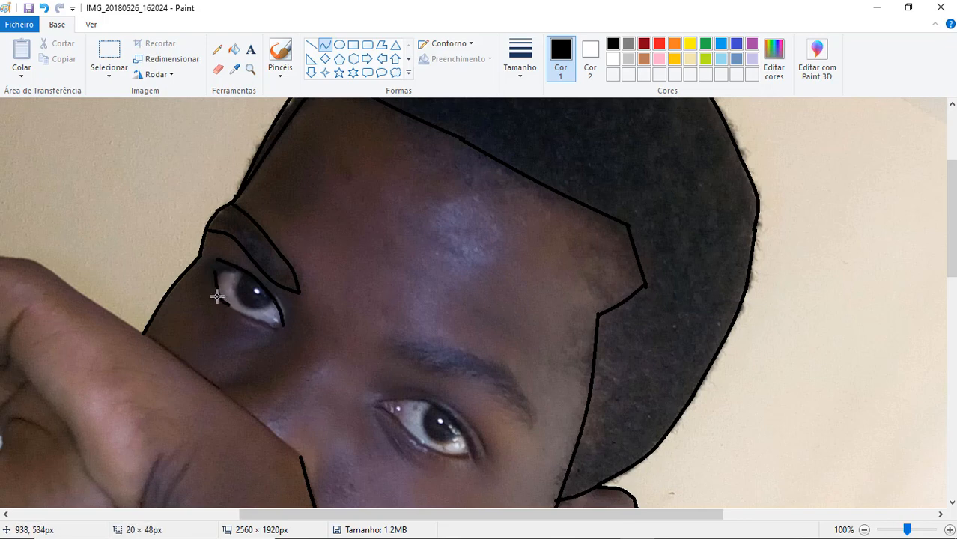
pyautogui.moveTo(276, 326); pyautogui.dragTo(281, 327)
pyautogui.moveTo(215, 273); pyautogui.dragTo(238, 272)
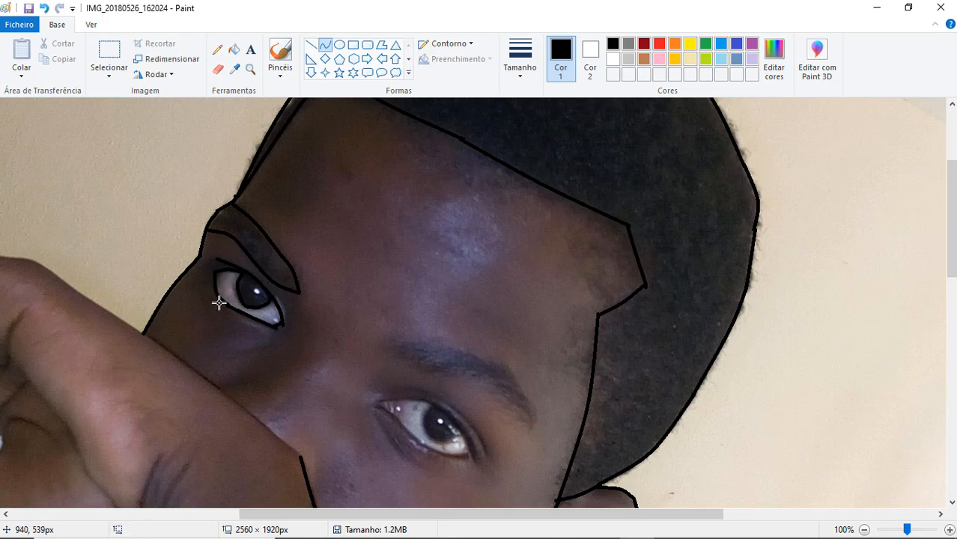
pyautogui.click(520, 67)
pyautogui.click(550, 153)
pyautogui.moveTo(256, 277); pyautogui.dragTo(287, 317)
pyautogui.click(282, 297)
# - Trace the closed outline of the right eyebrow with bent black curves along its upper and lower edges
pyautogui.moveTo(407, 346)
pyautogui.mouseDown()
pyautogui.moveTo(498, 363)
pyautogui.moveTo(537, 420)
pyautogui.mouseUp()
pyautogui.doubleClick(457, 345)
pyautogui.doubleClick(522, 384)
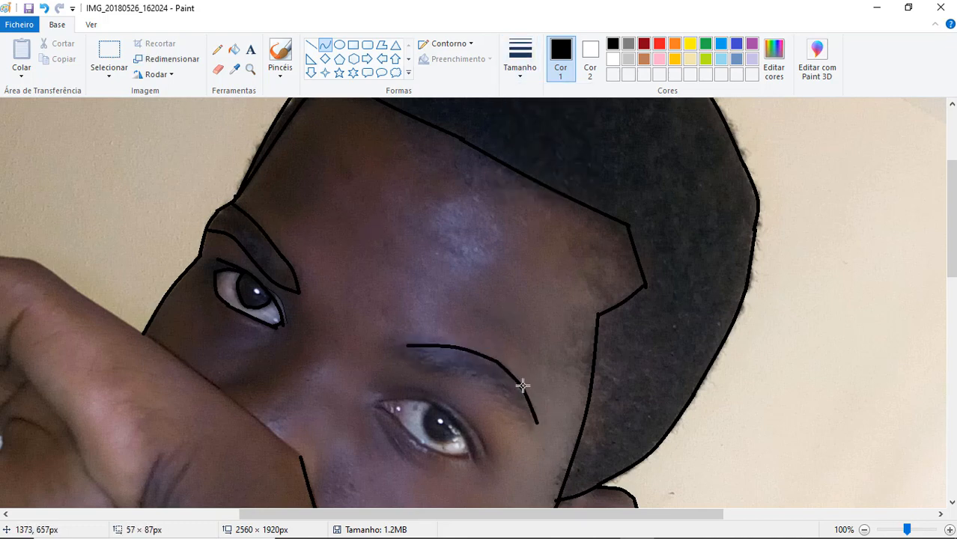
pyautogui.moveTo(463, 381); pyautogui.dragTo(525, 432)
pyautogui.doubleClick(500, 401)
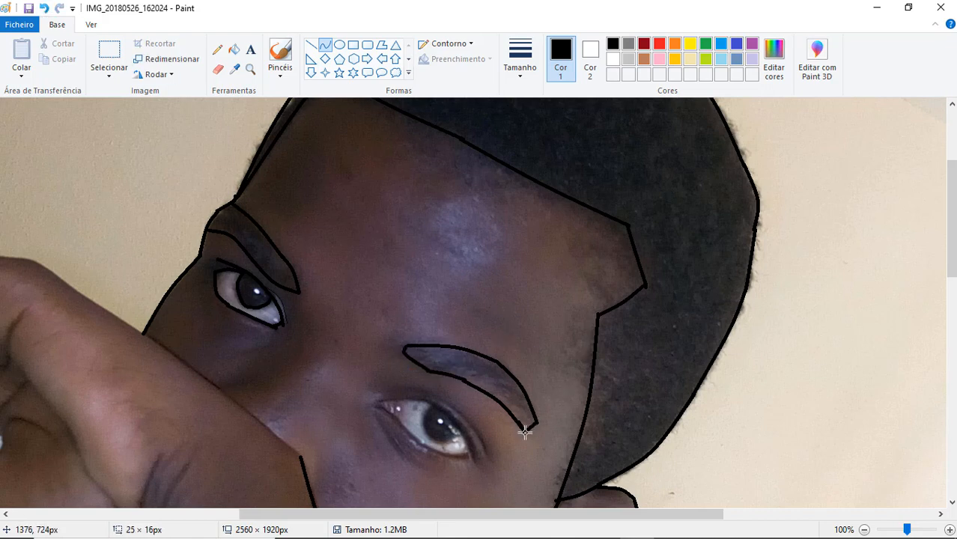
# - Trace the hand's edge across the face and add a short bent curve on each side of the nose
pyautogui.moveTo(951, 253); pyautogui.dragTo(951, 289)
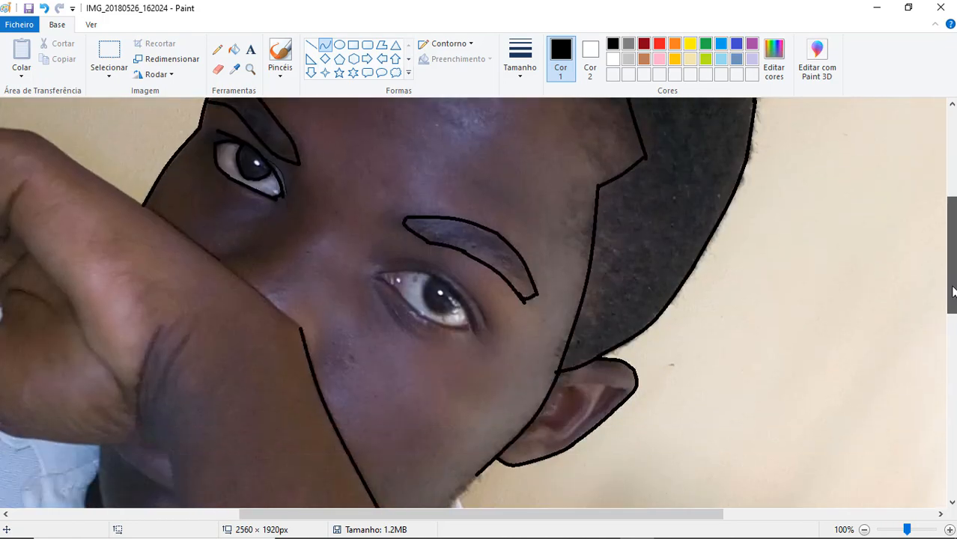
pyautogui.moveTo(299, 325); pyautogui.dragTo(301, 329)
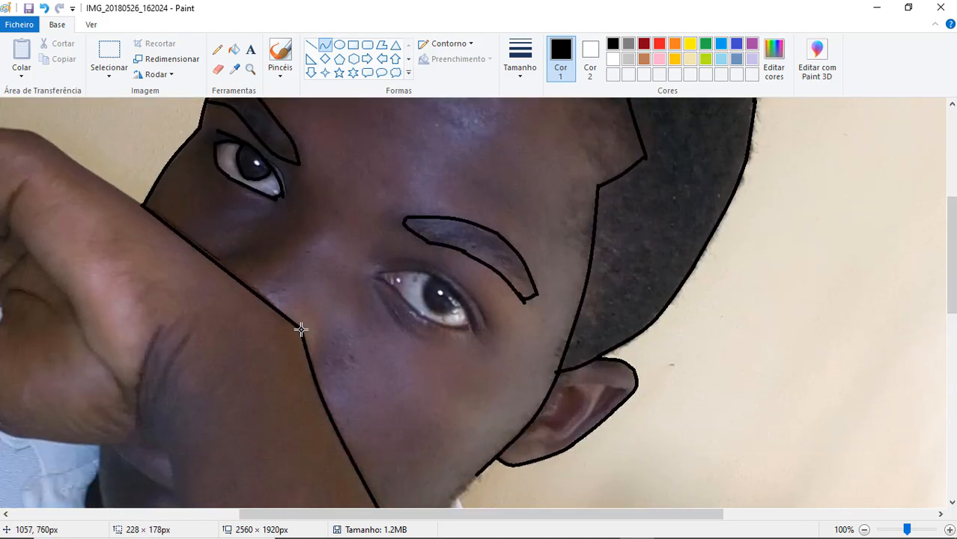
pyautogui.click(210, 251)
pyautogui.moveTo(252, 253); pyautogui.dragTo(257, 253)
pyautogui.doubleClick(228, 251)
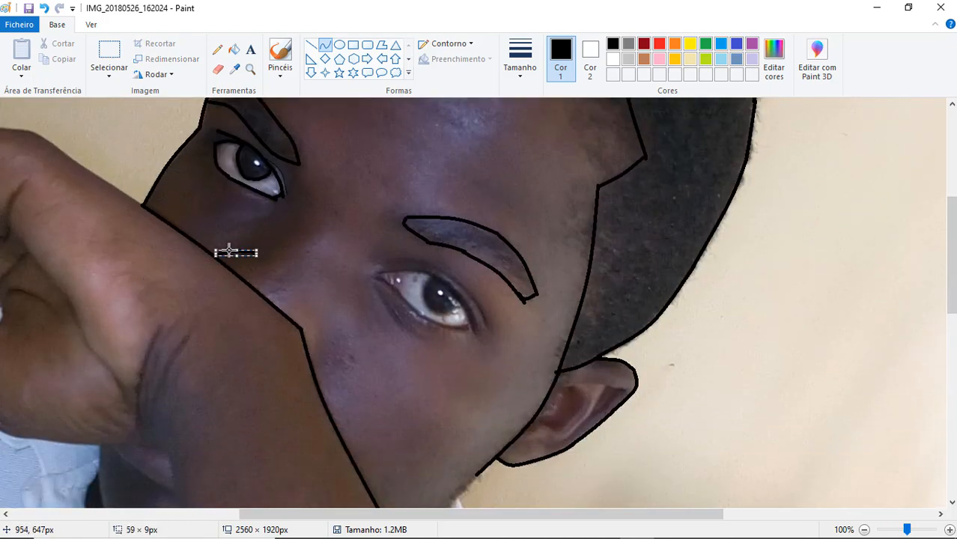
pyautogui.click(379, 230)
pyautogui.doubleClick(318, 334)
pyautogui.click(416, 310)
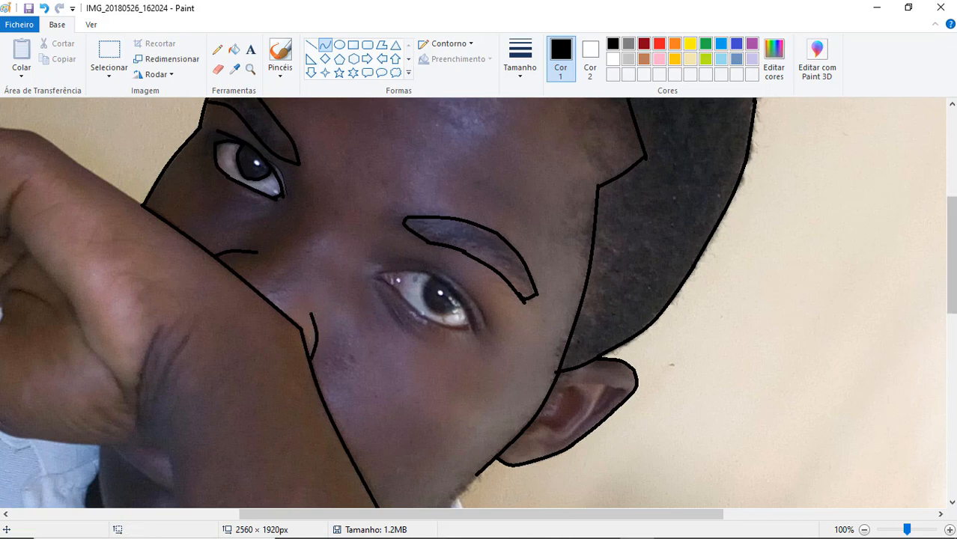
# - Trace the jaw from below the ear down to the forearm's edge with a bent curve
pyautogui.moveTo(951, 255); pyautogui.dragTo(952, 304)
pyautogui.moveTo(478, 298)
pyautogui.mouseDown()
pyautogui.moveTo(417, 393)
pyautogui.moveTo(429, 353)
pyautogui.moveTo(477, 500)
pyautogui.mouseUp()
pyautogui.doubleClick(445, 453)
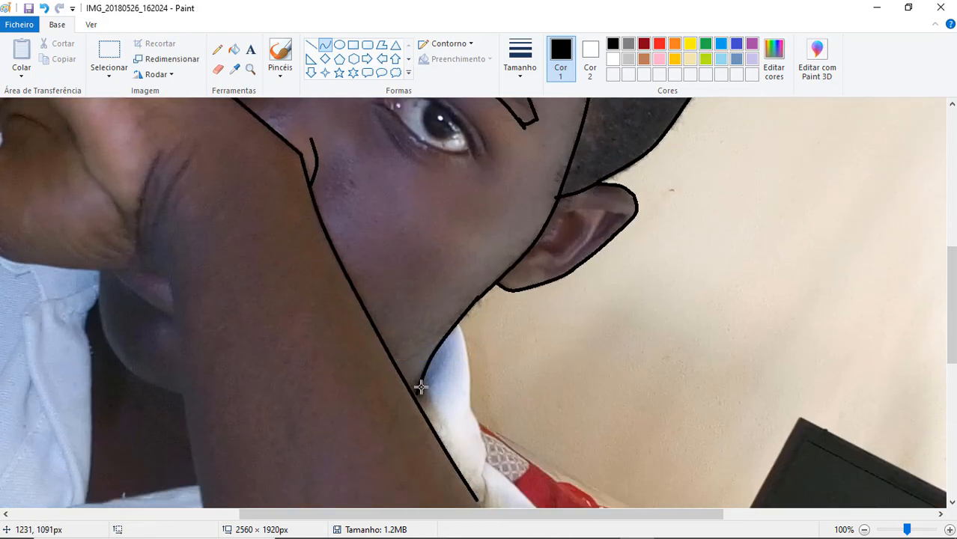
# - Trace the outer edge of the white collar from the jaw down to the forearm with joined curves
pyautogui.moveTo(459, 322); pyautogui.dragTo(468, 404)
pyautogui.doubleClick(471, 356)
pyautogui.click(612, 341)
pyautogui.scroll(-3, 612, 341)
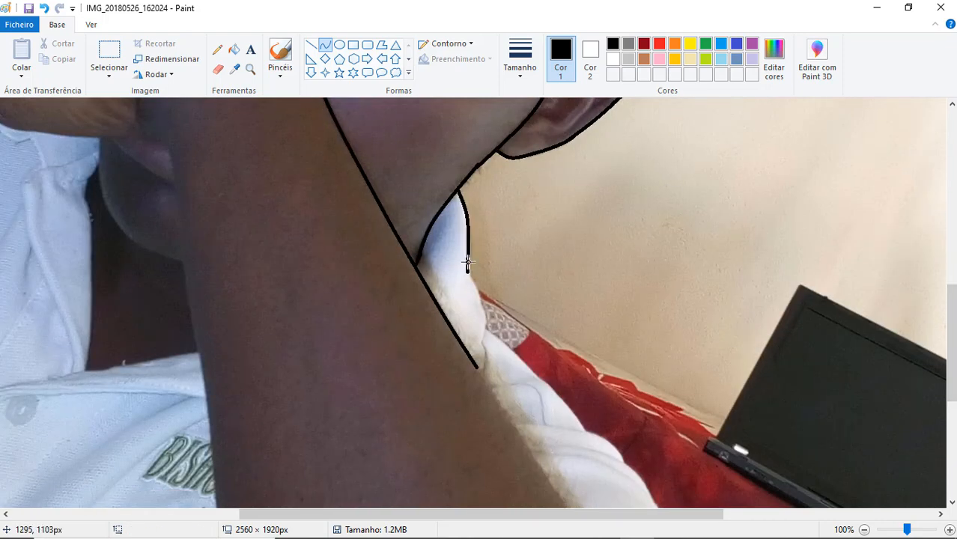
pyautogui.moveTo(469, 262); pyautogui.dragTo(483, 343)
pyautogui.click(485, 305)
# - Extend the forearm's outer edge downward along the white shirt with a nearly straight curve
pyautogui.scroll(-2, 485, 306)
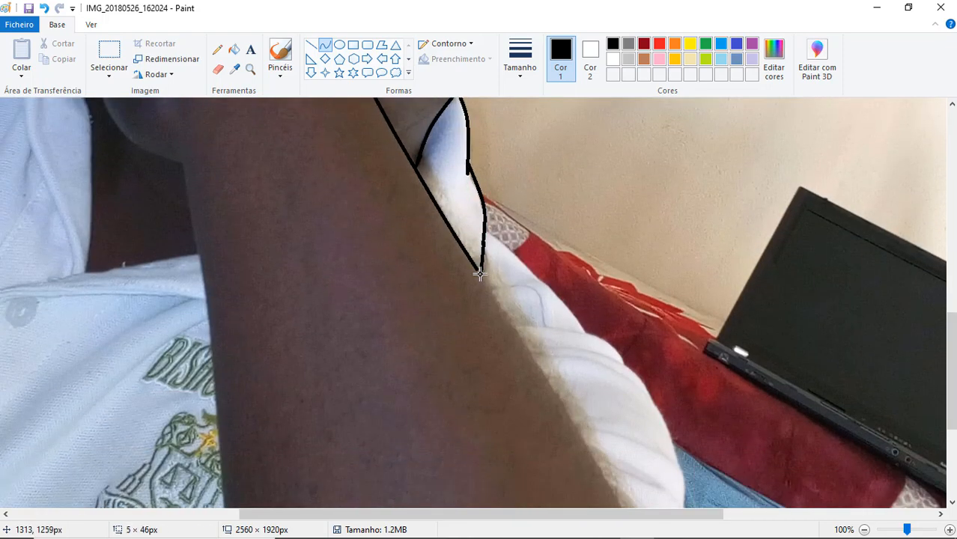
pyautogui.moveTo(479, 273); pyautogui.dragTo(582, 444)
pyautogui.doubleClick(515, 332)
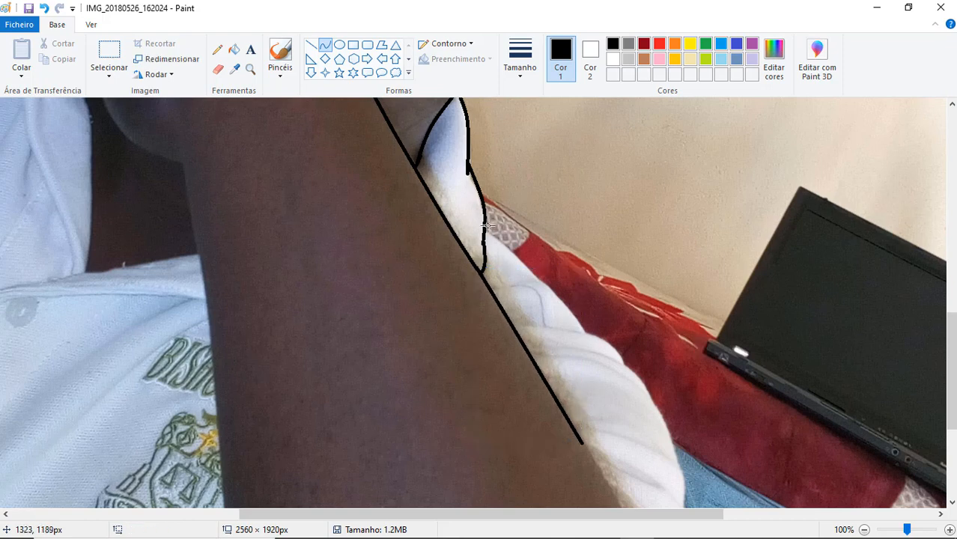
# - Trace the white shirt's outer edge against the red fabric with two joined bent curves
pyautogui.moveTo(485, 231)
pyautogui.mouseDown()
pyautogui.moveTo(610, 325)
pyautogui.moveTo(586, 334)
pyautogui.mouseUp()
pyautogui.click(539, 270)
pyautogui.click(540, 271)
pyautogui.moveTo(951, 333); pyautogui.dragTo(951, 407)
pyautogui.click(617, 196)
pyautogui.click(610, 206)
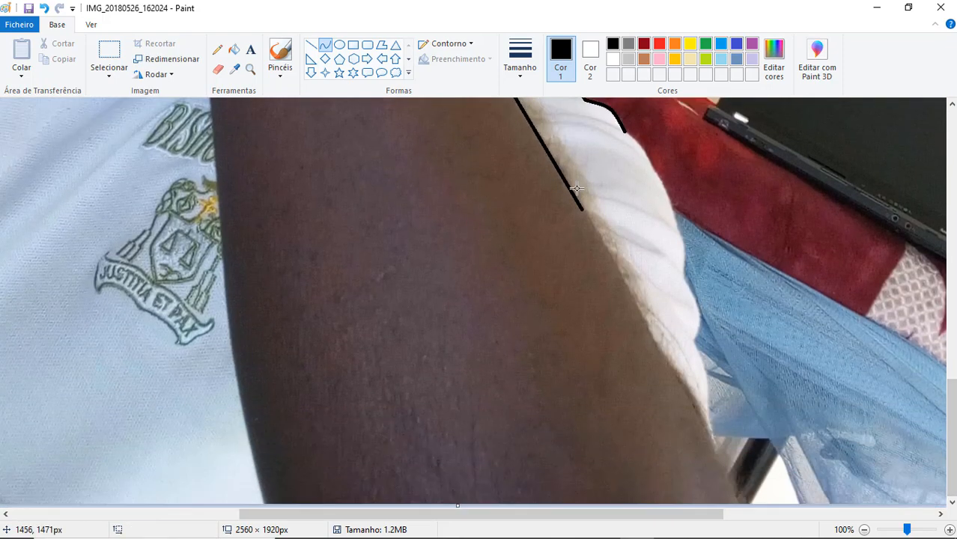
# - Continue the forearm's outer edge toward the elbow with a slightly bent curve
pyautogui.moveTo(582, 210)
pyautogui.mouseDown()
pyautogui.moveTo(668, 368)
pyautogui.moveTo(657, 349)
pyautogui.mouseUp()
pyautogui.click(619, 274)
pyautogui.click(621, 271)
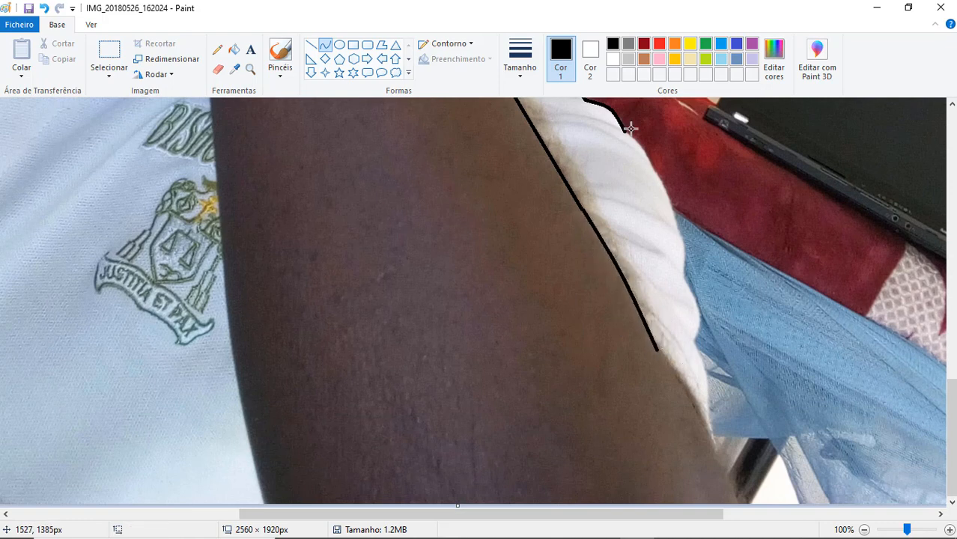
# - Switch to a thinner line and draw a fold across the white shirt from the forearm to the shirt's outer edge
pyautogui.moveTo(951, 412); pyautogui.dragTo(951, 345)
pyautogui.moveTo(512, 325); pyautogui.dragTo(581, 332)
pyautogui.hotkey('ctrl', 'z')
pyautogui.click(520, 60)
pyautogui.click(555, 176)
pyautogui.moveTo(512, 325); pyautogui.dragTo(593, 337)
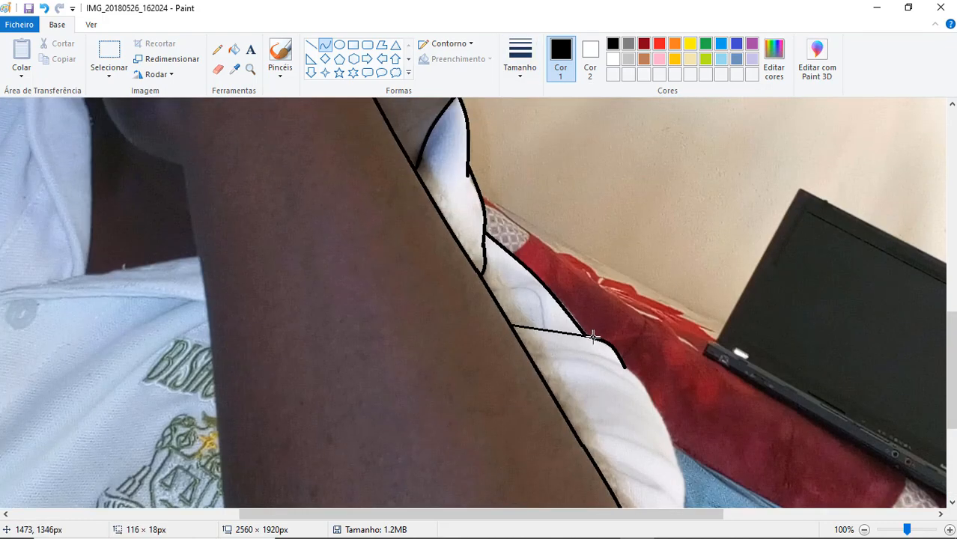
pyautogui.click(547, 327)
# - Add two thin curved fold lines on the white shirt just below the first fold
pyautogui.moveTo(952, 375); pyautogui.dragTo(951, 405)
pyautogui.moveTo(536, 242)
pyautogui.mouseDown()
pyautogui.moveTo(659, 270)
pyautogui.moveTo(648, 285)
pyautogui.moveTo(626, 249)
pyautogui.moveTo(673, 317)
pyautogui.mouseUp()
pyautogui.click(585, 248)
pyautogui.click(584, 248)
pyautogui.click(584, 239)
pyautogui.click(584, 238)
pyautogui.click(653, 276)
# - Switch back to the third line thickness and continue the white shirt's outer edge down to the blue fabric
pyautogui.click(520, 62)
pyautogui.click(551, 158)
pyautogui.click(651, 275)
pyautogui.click(651, 274)
pyautogui.click(700, 300)
# - Trace the forearm's edge down to the white shirt's lower tip with a bent curve
pyautogui.moveTo(951, 405); pyautogui.dragTo(951, 440)
pyautogui.moveTo(657, 349)
pyautogui.mouseDown()
pyautogui.moveTo(727, 445)
pyautogui.moveTo(716, 451)
pyautogui.mouseUp()
pyautogui.click(697, 400)
pyautogui.click(697, 401)
# - Trace the white shirt's outer edge from its lower tip up along the blue fabric with two bent curves
pyautogui.moveTo(694, 342); pyautogui.dragTo(716, 451)
pyautogui.click(710, 375)
pyautogui.click(709, 375)
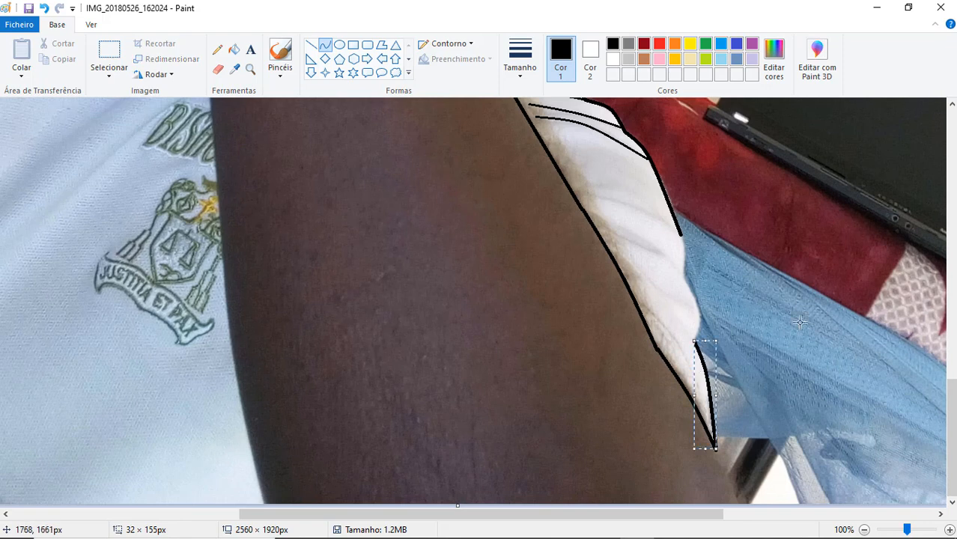
pyautogui.moveTo(695, 341)
pyautogui.mouseDown()
pyautogui.moveTo(695, 285)
pyautogui.moveTo(685, 278)
pyautogui.mouseUp()
pyautogui.click(701, 311)
pyautogui.click(698, 309)
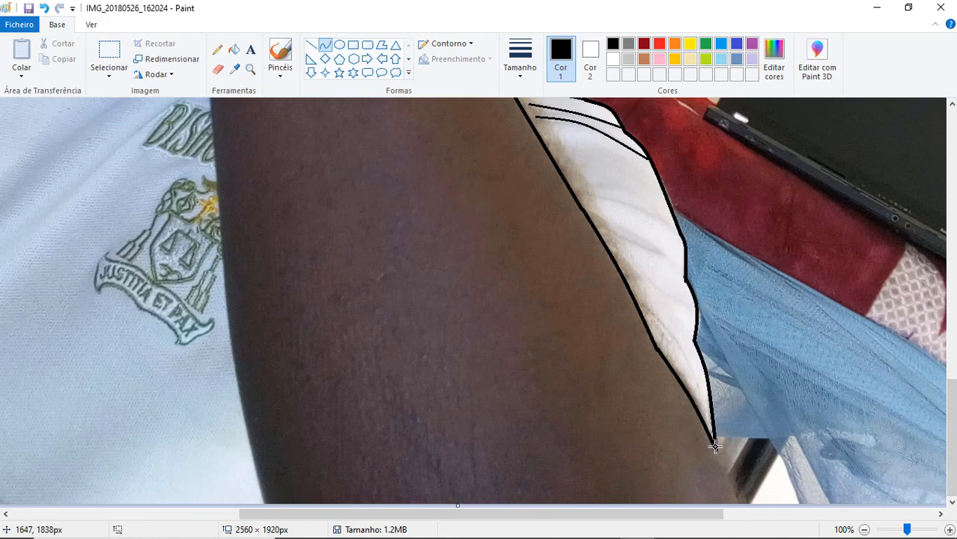
# - Extend the forearm's edge to the picture's lower border and trace the wavy fold in the white shirt's upper part
pyautogui.moveTo(716, 451); pyautogui.dragTo(740, 518)
pyautogui.moveTo(951, 417); pyautogui.dragTo(951, 359)
pyautogui.moveTo(485, 210)
pyautogui.mouseDown()
pyautogui.moveTo(496, 242)
pyautogui.moveTo(526, 251)
pyautogui.mouseUp()
pyautogui.click(501, 218)
pyautogui.click(504, 218)
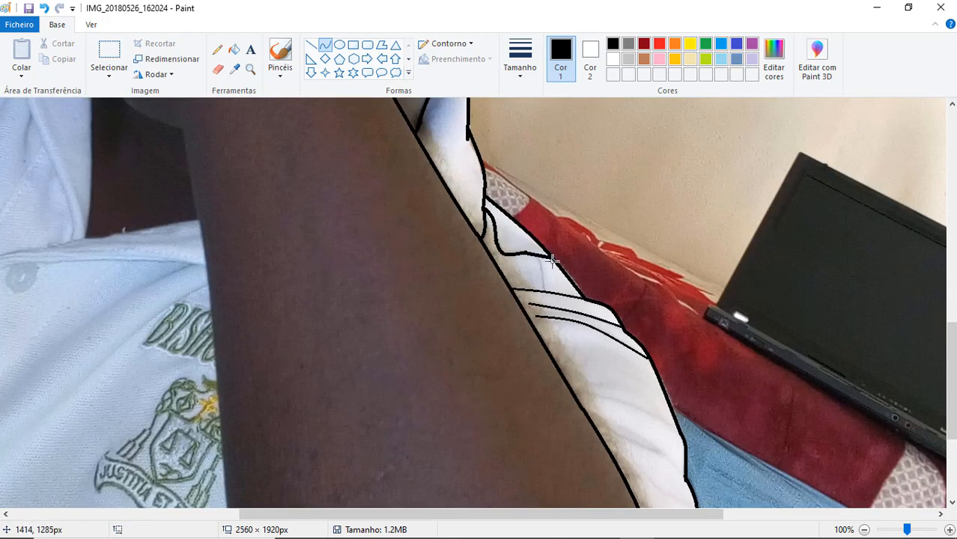
pyautogui.moveTo(552, 261); pyautogui.dragTo(546, 290)
pyautogui.click(541, 246)
pyautogui.click(539, 253)
# - Switch to the second line thickness and draw three curved fold lines across the lower part of the white shirt
pyautogui.click(520, 60)
pyautogui.click(549, 127)
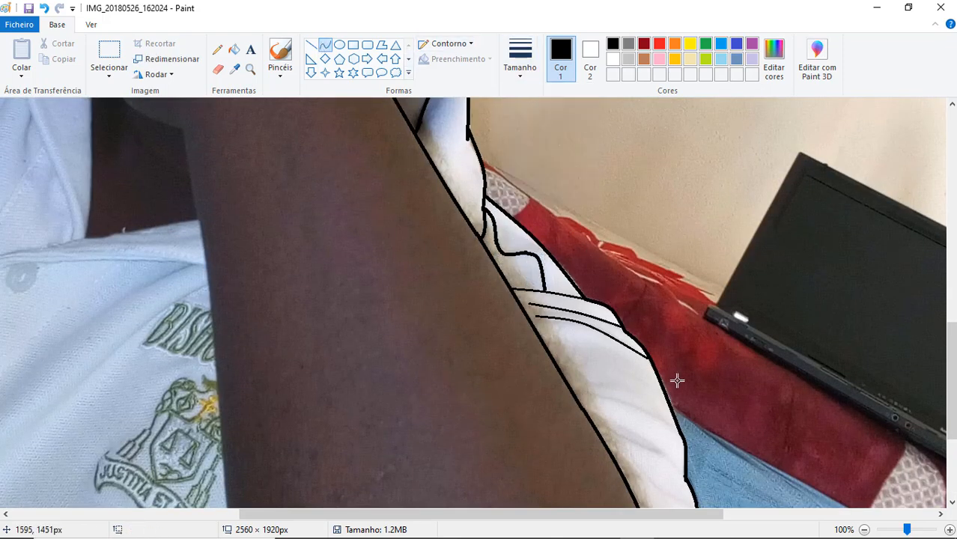
pyautogui.moveTo(579, 390); pyautogui.dragTo(677, 432)
pyautogui.click(640, 408)
pyautogui.click(640, 409)
pyautogui.moveTo(599, 425); pyautogui.dragTo(684, 472)
pyautogui.click(650, 445)
pyautogui.click(650, 445)
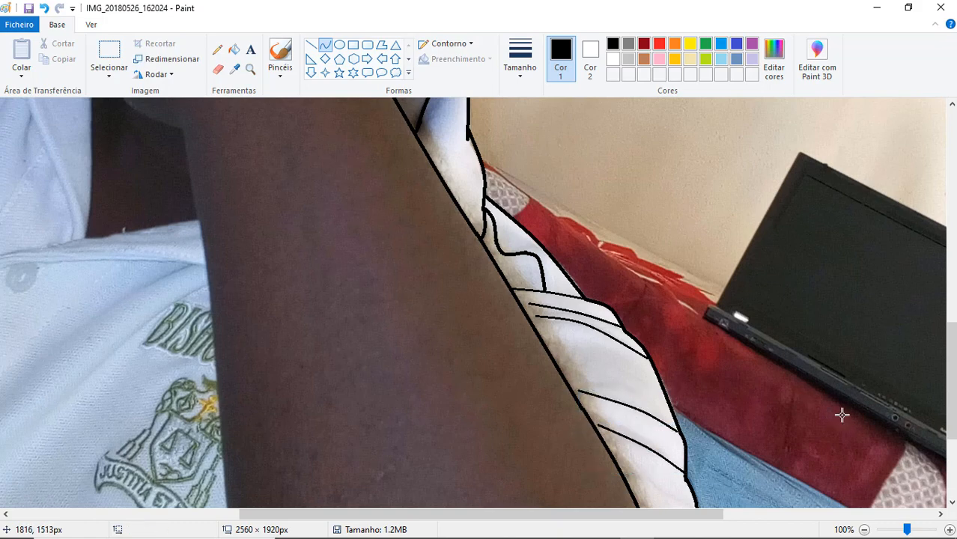
pyautogui.scroll(-4, 842, 414)
pyautogui.moveTo(640, 359); pyautogui.dragTo(711, 465)
pyautogui.click(677, 393)
pyautogui.click(678, 393)
# - Trace the eyelid crease above the right eye with a thin bent curve
pyautogui.scroll(8, 836, 378)
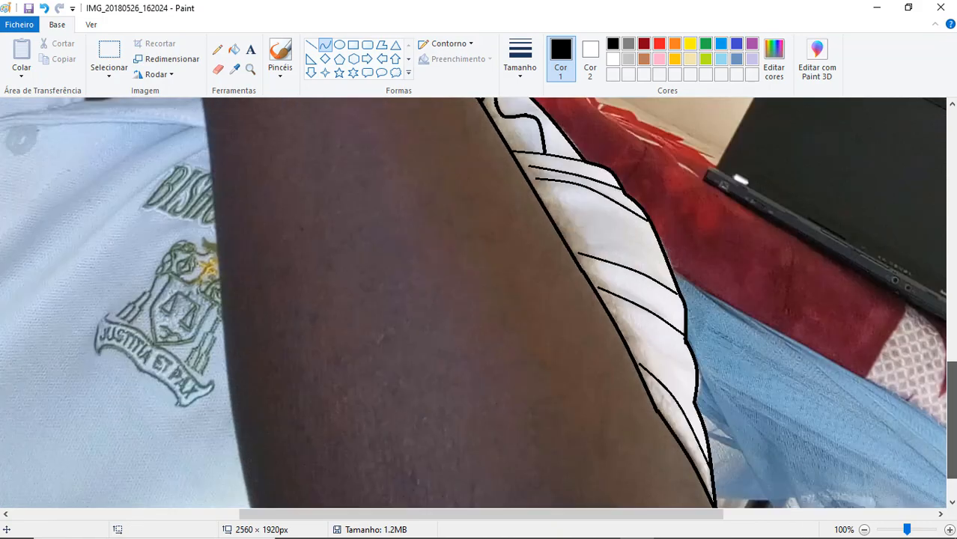
pyautogui.moveTo(399, 315)
pyautogui.mouseDown()
pyautogui.moveTo(473, 344)
pyautogui.moveTo(488, 382)
pyautogui.mouseUp()
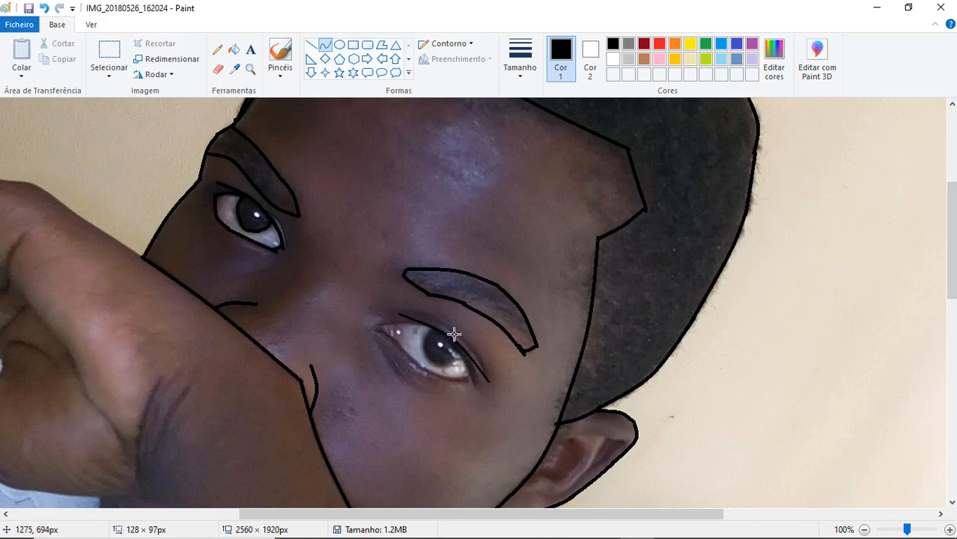
pyautogui.click(456, 332)
pyautogui.click(457, 322)
pyautogui.click(547, 300)
# - Switch to the third line thickness and trace the right eye's lower lid, undoing the first attempt
pyautogui.click(526, 78)
pyautogui.click(536, 157)
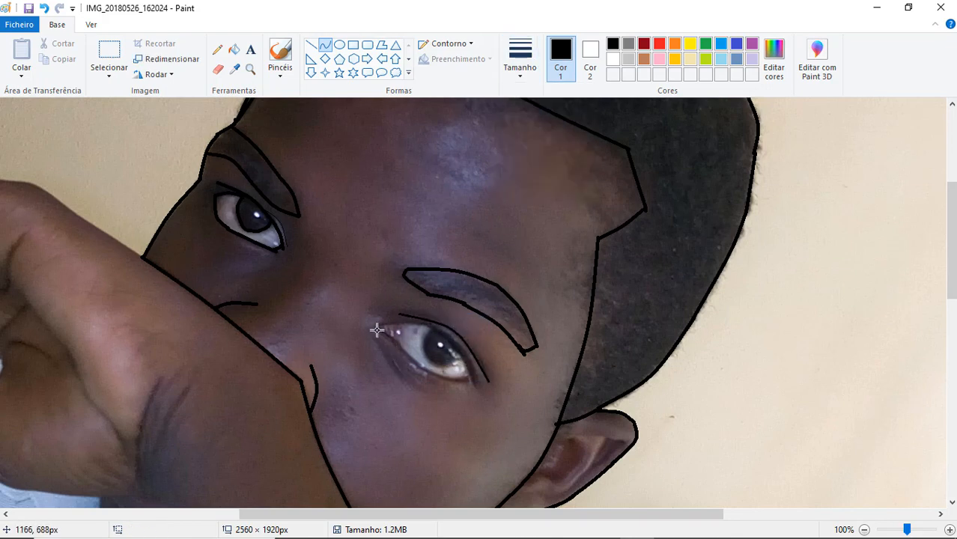
pyautogui.moveTo(377, 330); pyautogui.dragTo(469, 380)
pyautogui.click(420, 364)
pyautogui.hotkey('ctrl', 'z')
pyautogui.moveTo(398, 341); pyautogui.dragTo(467, 379)
pyautogui.click(414, 375)
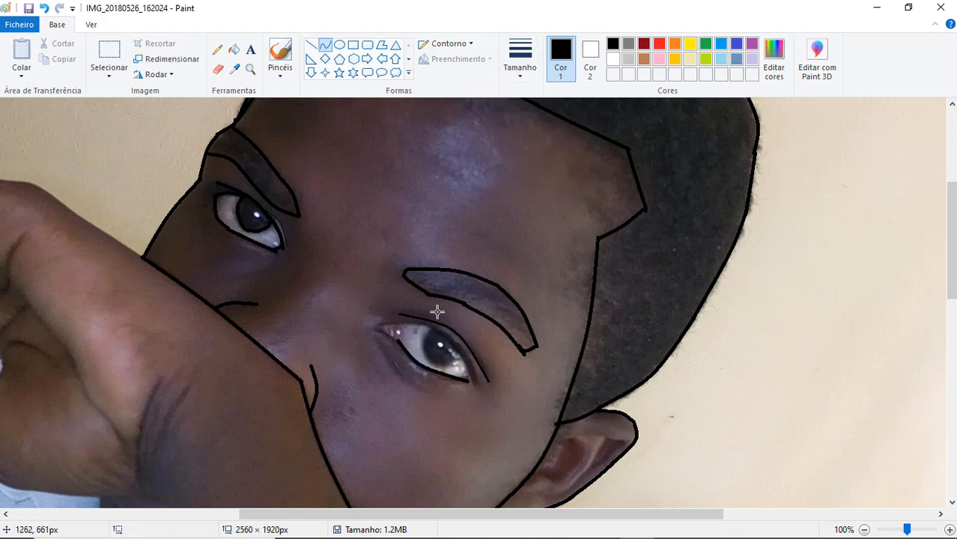
# - Complete the right eye's upper lid and inner corner with curves, and outline its iris with the second line thickness
pyautogui.doubleClick(387, 336)
pyautogui.moveTo(397, 339); pyautogui.dragTo(472, 382)
pyautogui.click(504, 322)
pyautogui.click(462, 349)
pyautogui.moveTo(430, 325); pyautogui.dragTo(373, 329)
pyautogui.doubleClick(404, 321)
pyautogui.click(589, 286)
pyautogui.click(524, 74)
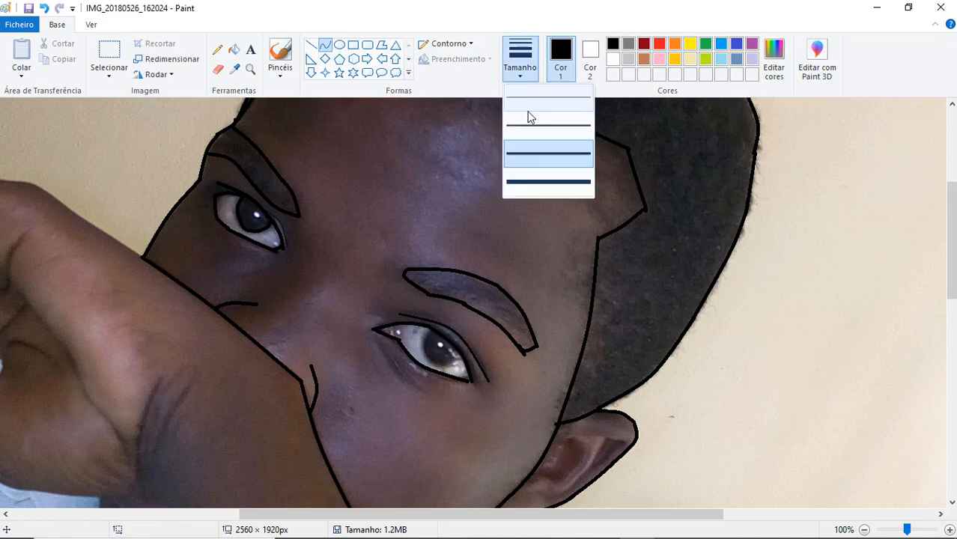
pyautogui.click(529, 120)
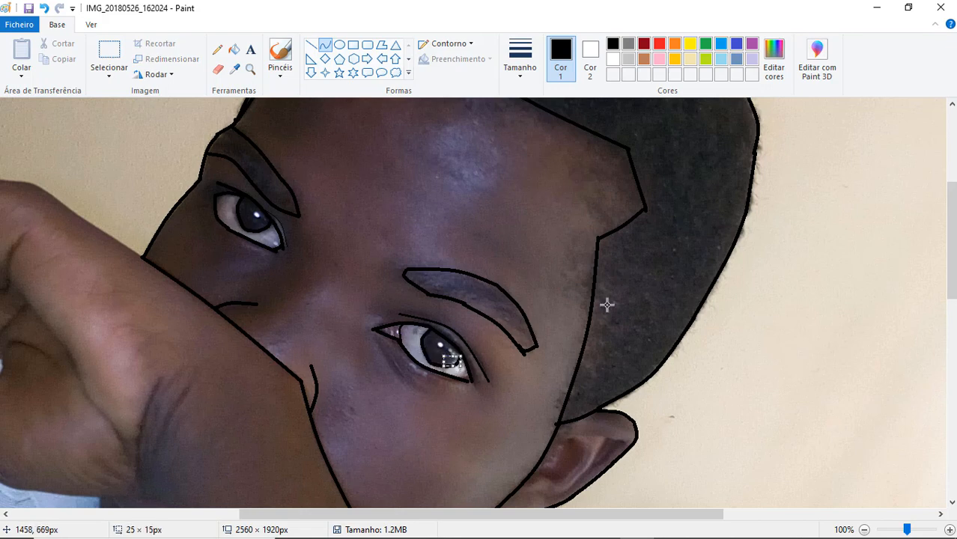
# - Trace the upper edge of the hand from the face to the bend of the index finger with two curves
pyautogui.moveTo(37, 185); pyautogui.dragTo(151, 265)
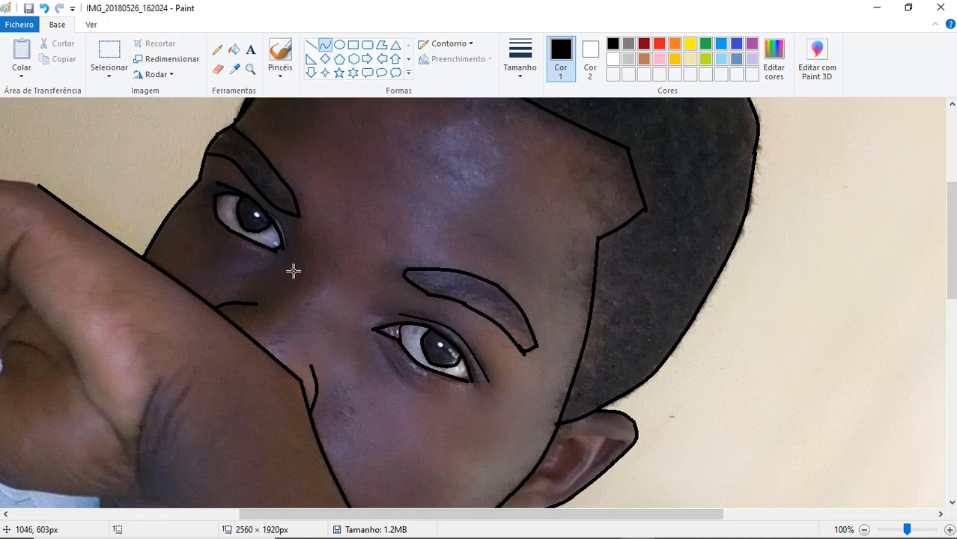
pyautogui.hscroll(-5, 271, 180)
pyautogui.moveTo(227, 159); pyautogui.dragTo(376, 186)
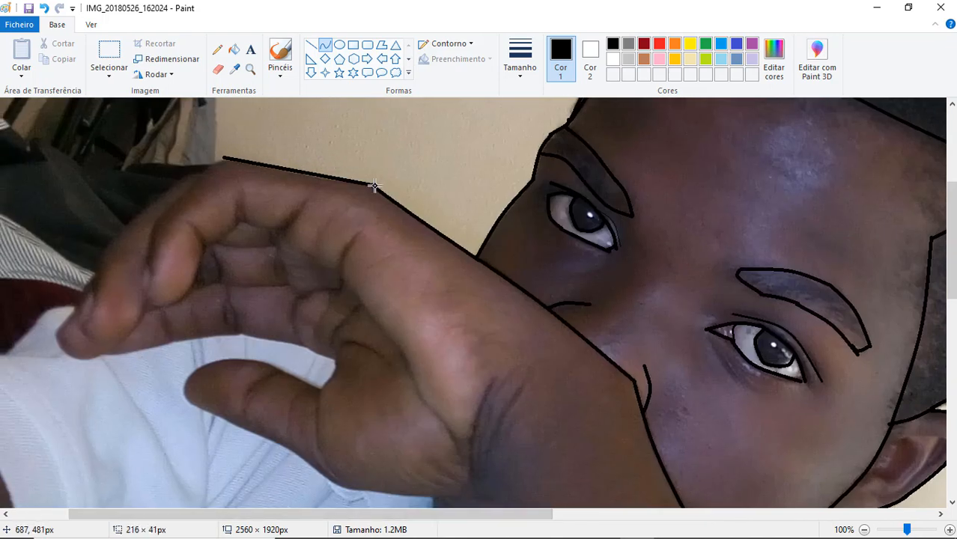
pyautogui.moveTo(225, 159); pyautogui.dragTo(155, 226)
pyautogui.moveTo(185, 185); pyautogui.dragTo(167, 211)
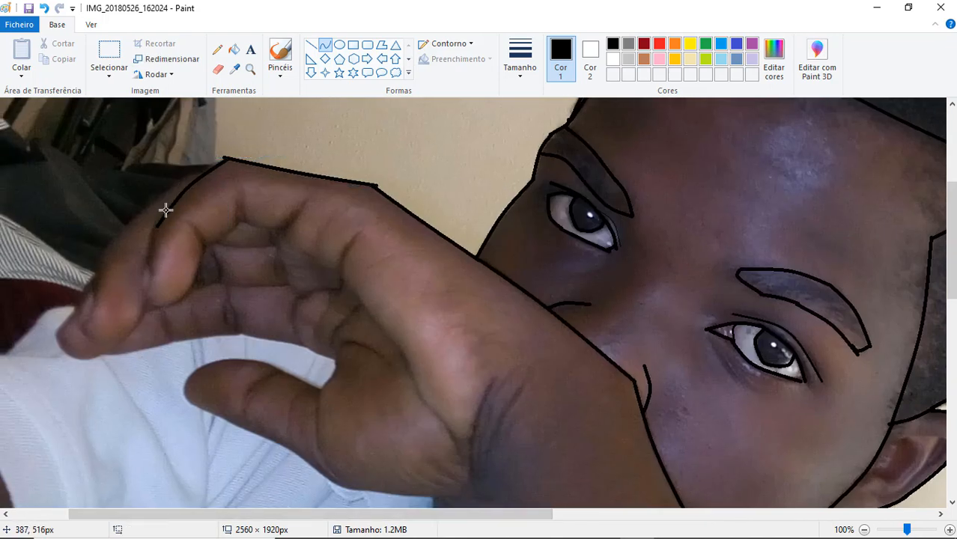
pyautogui.click(44, 9)
# - Trace the index finger from its upper bend down around the fingertip with joined bent curves
pyautogui.moveTo(227, 158); pyautogui.dragTo(152, 235)
pyautogui.moveTo(169, 200)
pyautogui.mouseDown()
pyautogui.moveTo(153, 215)
pyautogui.moveTo(146, 300)
pyautogui.moveTo(140, 293)
pyautogui.moveTo(184, 297)
pyautogui.mouseUp()
pyautogui.click(242, 261)
pyautogui.moveTo(165, 300)
pyautogui.mouseDown()
pyautogui.moveTo(157, 305)
pyautogui.moveTo(198, 260)
pyautogui.mouseUp()
pyautogui.moveTo(190, 284); pyautogui.dragTo(195, 294)
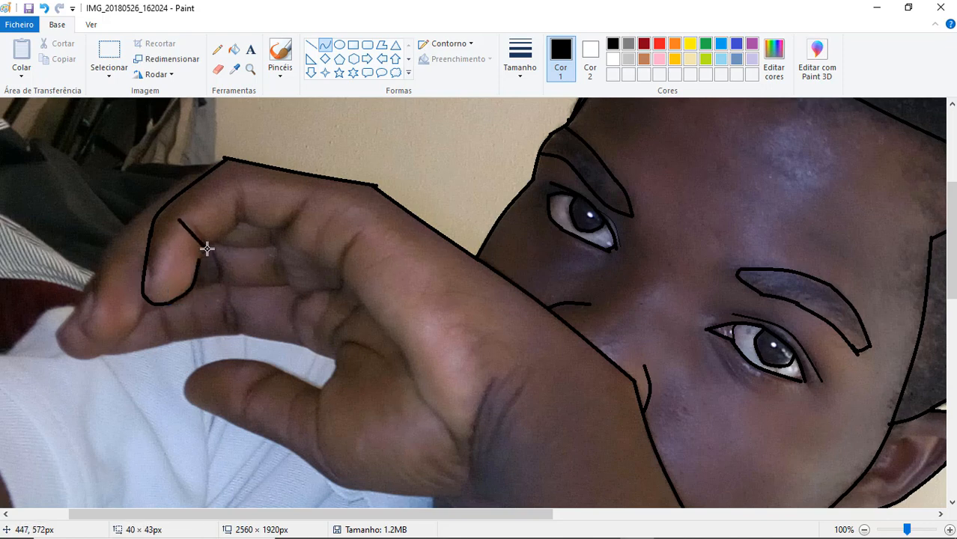
# - Undo the last finger line and trace the index finger's underside and joint creases with short bent curves
pyautogui.click(44, 8)
pyautogui.moveTo(198, 230)
pyautogui.mouseDown()
pyautogui.moveTo(206, 241)
pyautogui.moveTo(288, 226)
pyautogui.moveTo(307, 205)
pyautogui.mouseUp()
pyautogui.doubleClick(227, 235)
pyautogui.doubleClick(263, 230)
pyautogui.click(235, 179)
pyautogui.doubleClick(241, 199)
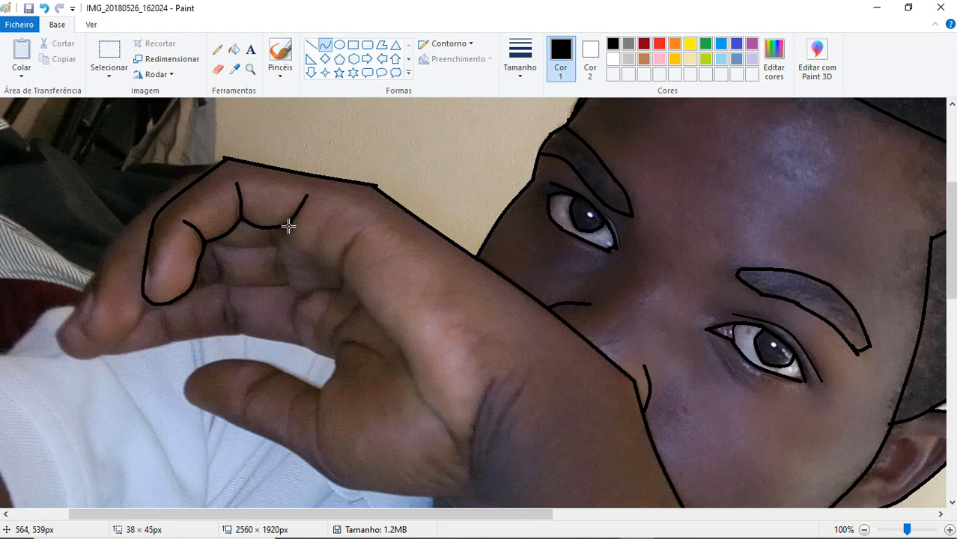
pyautogui.doubleClick(287, 226)
# - Trace the outer edge of the finger behind the index finger, from the upper bend toward its tip
pyautogui.moveTo(209, 170)
pyautogui.mouseDown()
pyautogui.moveTo(124, 224)
pyautogui.moveTo(90, 289)
pyautogui.mouseUp()
pyautogui.click(183, 173)
pyautogui.click(184, 175)
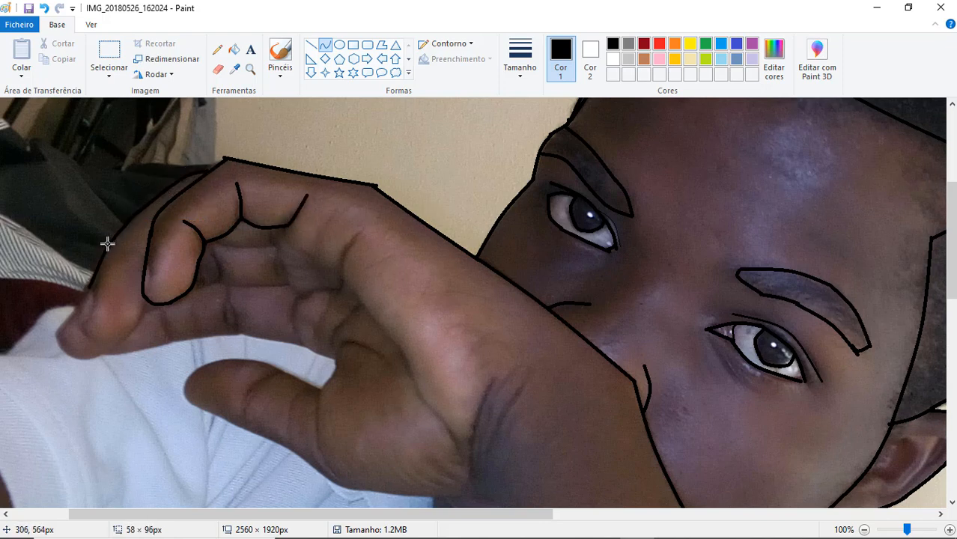
# - Bend the outer line of the finger behind the index finger to follow its contour
pyautogui.click(108, 244)
pyautogui.click(111, 241)
# - Try to trace the line separating the two lower fingers, from beneath the index fingertip to the hand's lower edge
pyautogui.moveTo(182, 284)
pyautogui.mouseDown()
pyautogui.moveTo(118, 270)
pyautogui.moveTo(126, 329)
pyautogui.moveTo(113, 344)
pyautogui.mouseUp()
pyautogui.hotkey('ctrl', 'z')
pyautogui.click(139, 326)
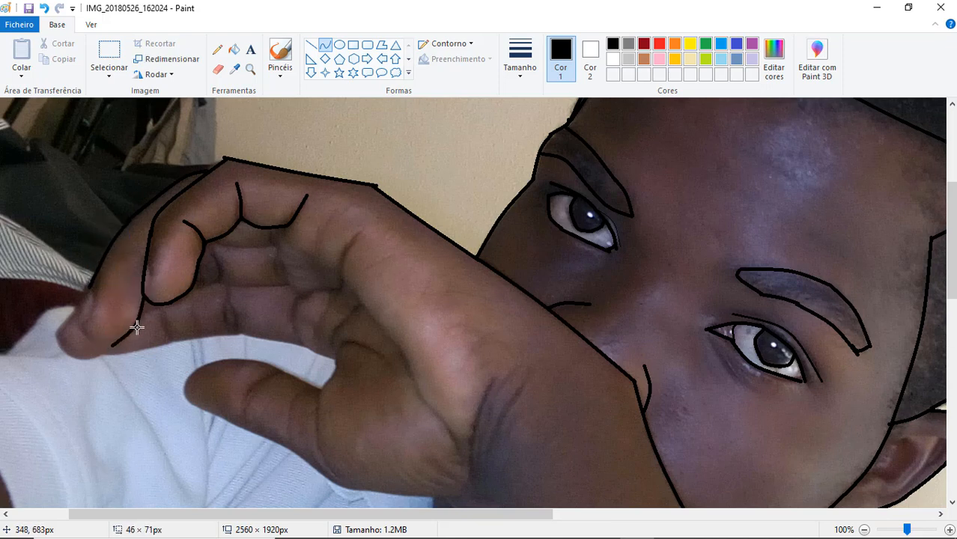
pyautogui.click(137, 322)
pyautogui.rightClick(137, 319)
pyautogui.click(179, 329)
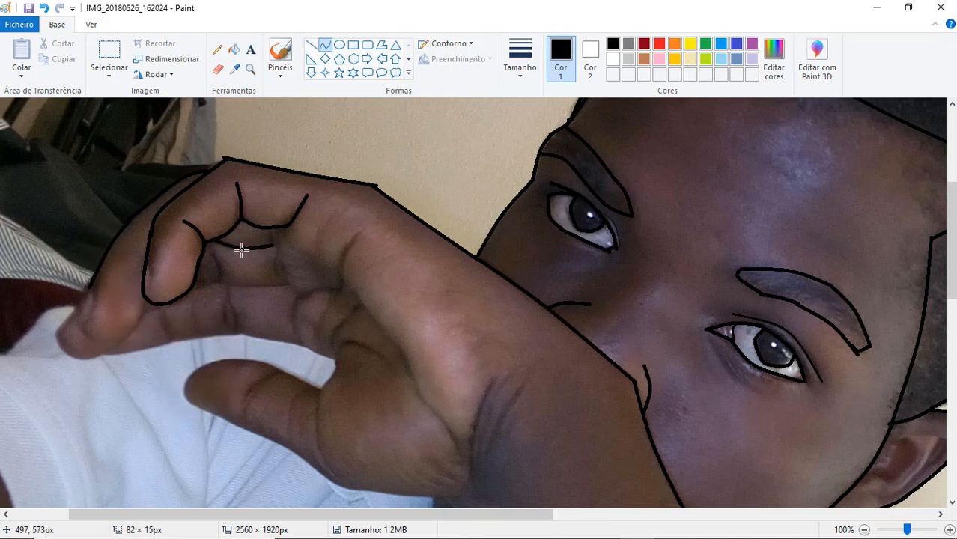
# - Trace the short crease in the palm below the base of the fingers with a bent curve
pyautogui.moveTo(284, 240); pyautogui.dragTo(317, 257)
pyautogui.click(292, 250)
pyautogui.click(290, 251)
# - Trace the long palm crease from below the index finger's base toward the wrist with joined bent curves
pyautogui.moveTo(364, 232)
pyautogui.mouseDown()
pyautogui.moveTo(344, 282)
pyautogui.moveTo(461, 450)
pyautogui.mouseUp()
pyautogui.click(336, 260)
pyautogui.click(381, 323)
pyautogui.click(379, 322)
pyautogui.click(428, 406)
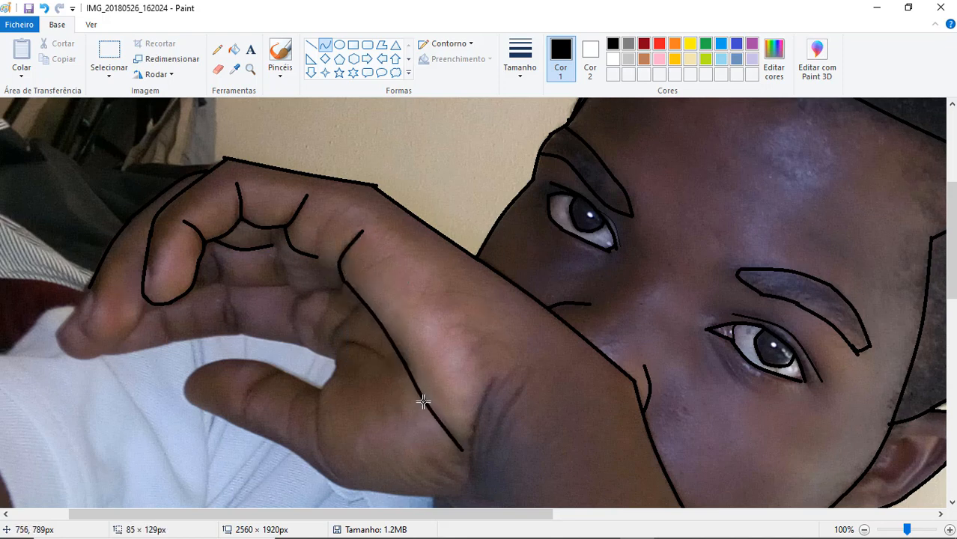
pyautogui.click(424, 402)
# - Try to trace the start of the little finger's lower edge and the line separating it from the neighbouring finger
pyautogui.moveTo(952, 279); pyautogui.dragTo(951, 308)
pyautogui.moveTo(104, 247); pyautogui.dragTo(167, 233)
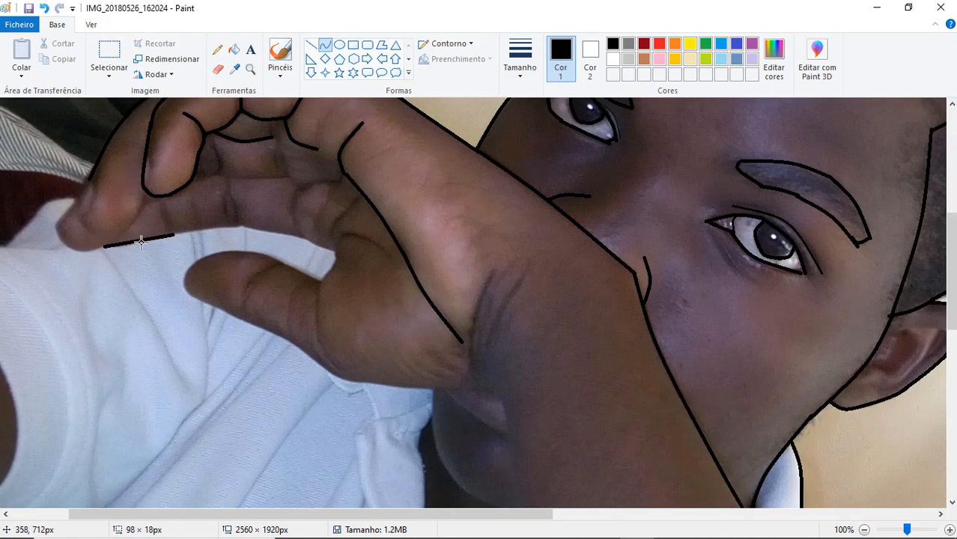
pyautogui.click(140, 242)
pyautogui.moveTo(145, 199)
pyautogui.mouseDown()
pyautogui.moveTo(89, 250)
pyautogui.moveTo(122, 233)
pyautogui.mouseUp()
pyautogui.click(124, 234)
pyautogui.click(124, 236)
pyautogui.click(97, 243)
pyautogui.hotkey('ctrl', 'z')
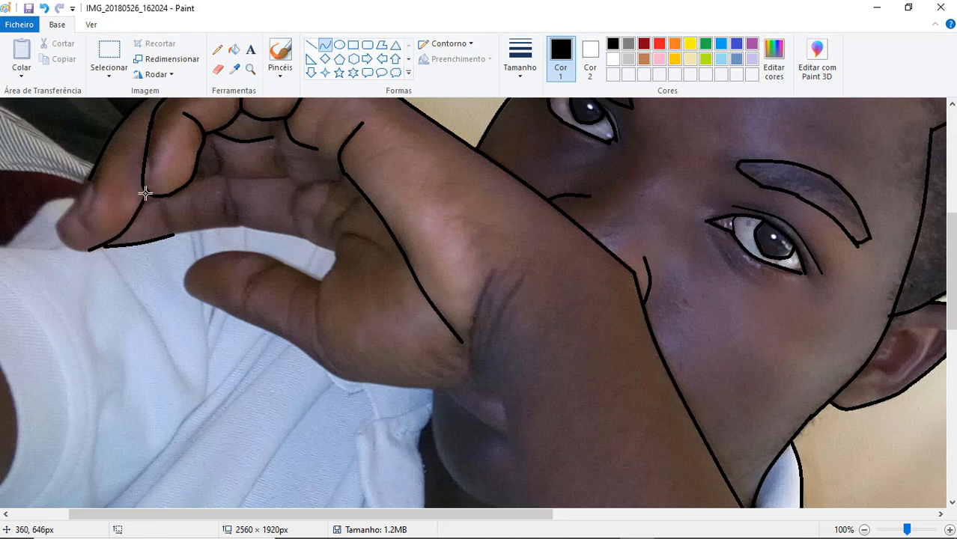
# - Try to trace the rest of the little finger's lower edge toward the thumb and one joint crease
pyautogui.moveTo(163, 200)
pyautogui.mouseDown()
pyautogui.moveTo(174, 234)
pyautogui.moveTo(234, 224)
pyautogui.moveTo(335, 250)
pyautogui.mouseUp()
pyautogui.click(161, 213)
pyautogui.click(161, 213)
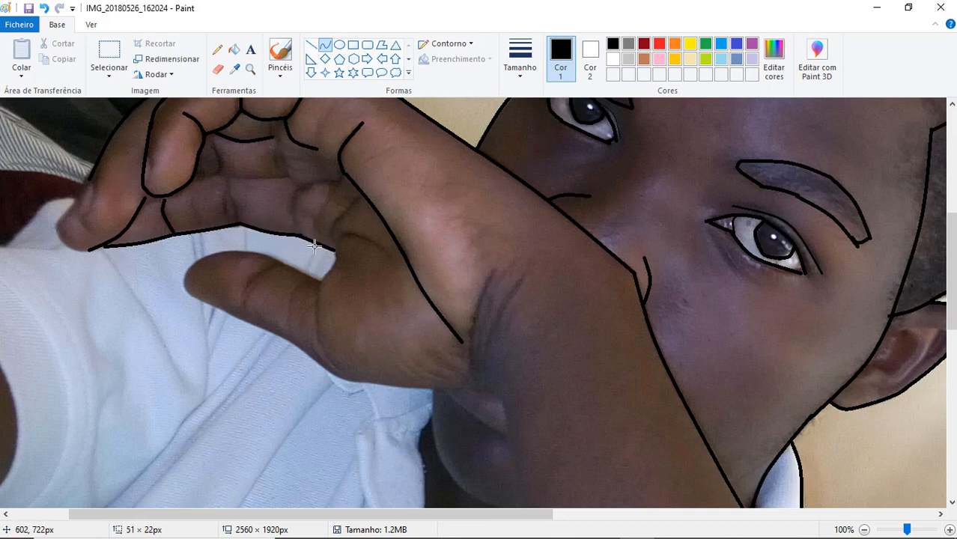
pyautogui.click(315, 245)
pyautogui.click(316, 245)
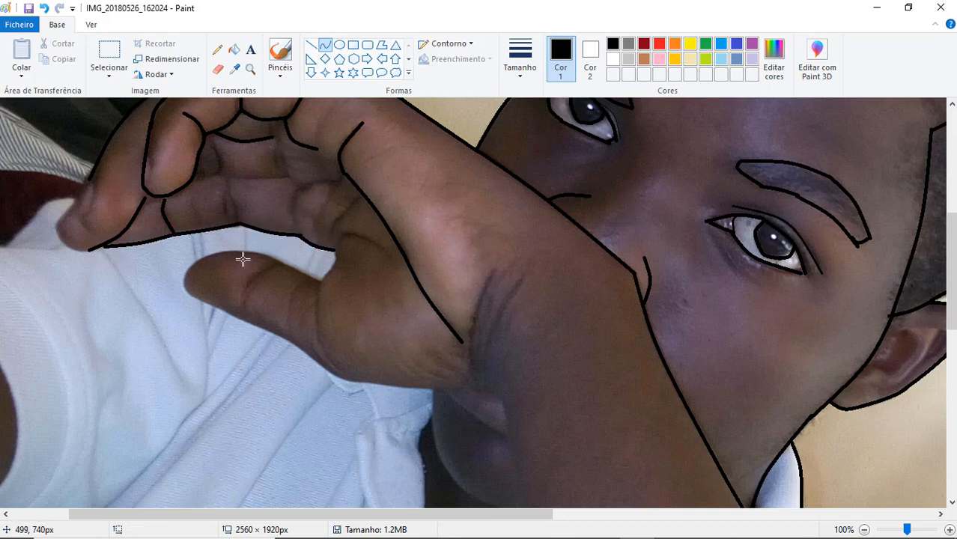
# - Try to outline the little fingertip and the tip of the finger beside it with short bent curves
pyautogui.moveTo(75, 200); pyautogui.dragTo(90, 179)
pyautogui.click(80, 184)
pyautogui.click(79, 185)
pyautogui.moveTo(55, 225)
pyautogui.mouseDown()
pyautogui.moveTo(64, 250)
pyautogui.moveTo(92, 251)
pyautogui.mouseUp()
pyautogui.click(57, 249)
pyautogui.click(56, 249)
pyautogui.moveTo(75, 199); pyautogui.dragTo(103, 235)
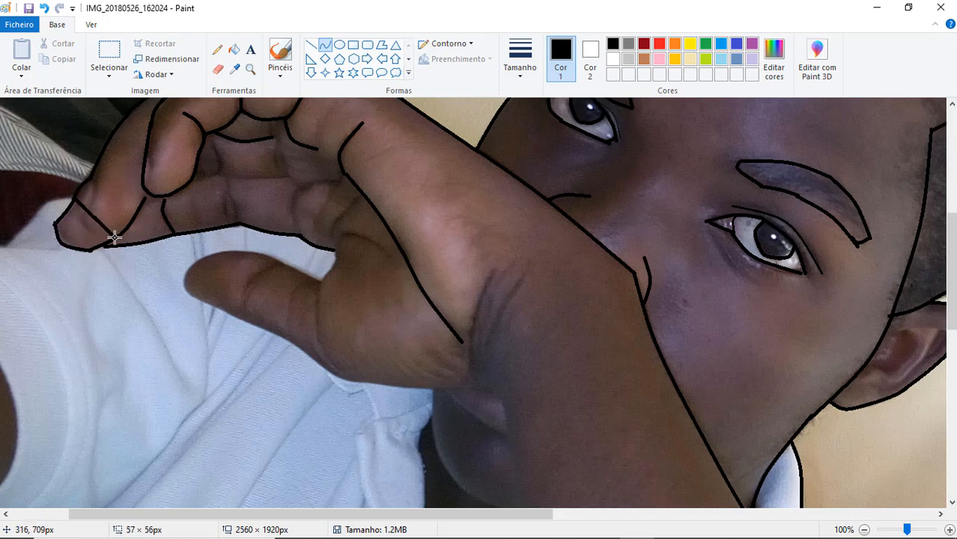
pyautogui.click(77, 223)
pyautogui.click(77, 222)
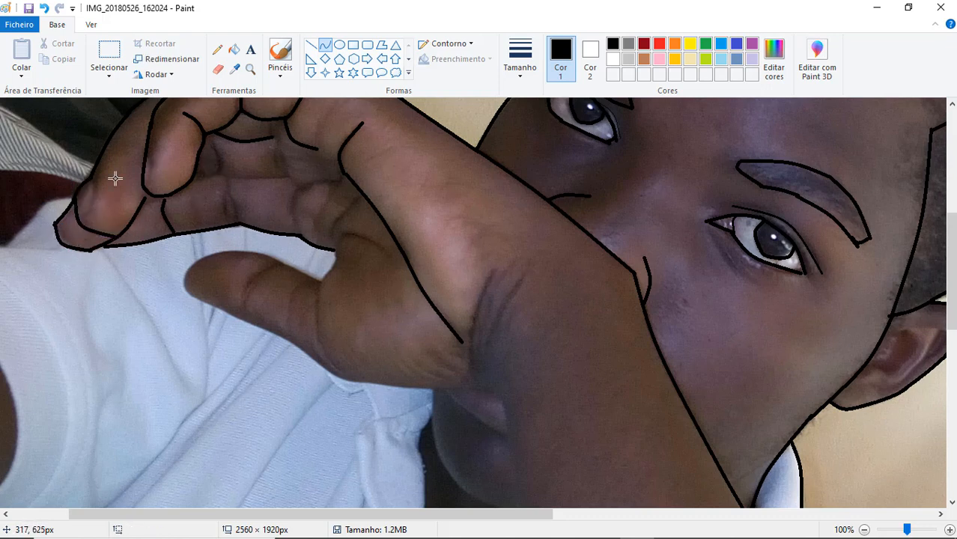
# - Undo the little finger and fingertip curves back to the long palm crease
pyautogui.scroll(1, 197, 136)
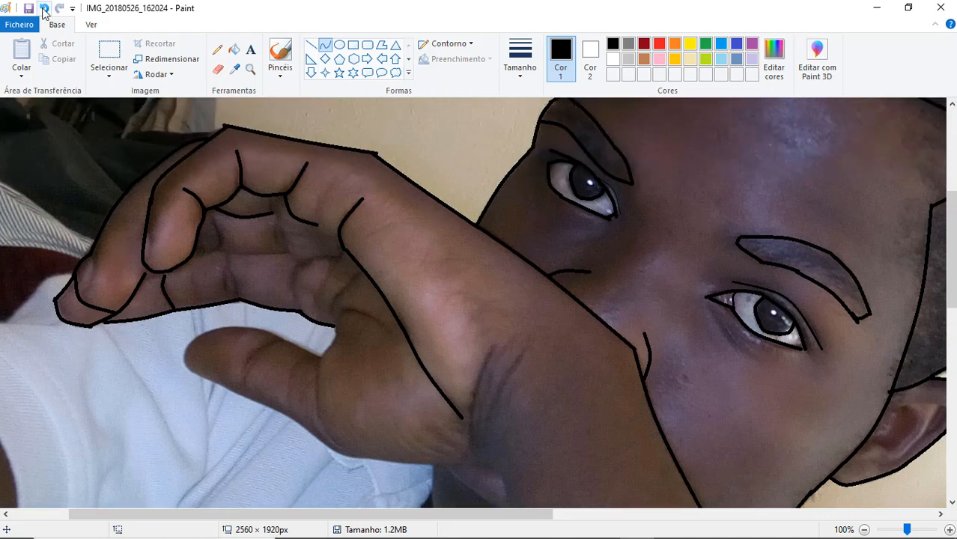
pyautogui.click(45, 9)
pyautogui.hotkey('ctrl', 'y')
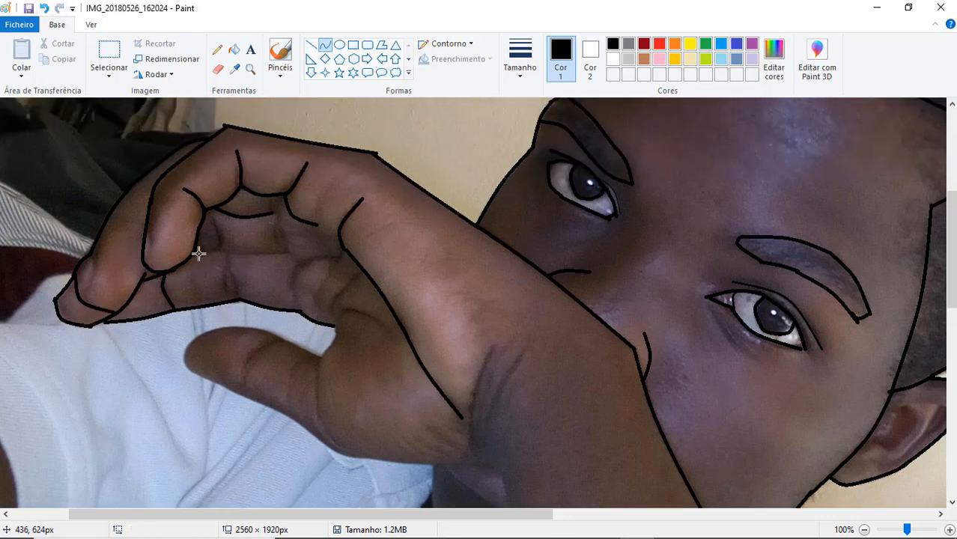
pyautogui.click(950, 529)
pyautogui.click(864, 529)
pyautogui.click(864, 529)
pyautogui.click(45, 8)
pyautogui.click(44, 9)
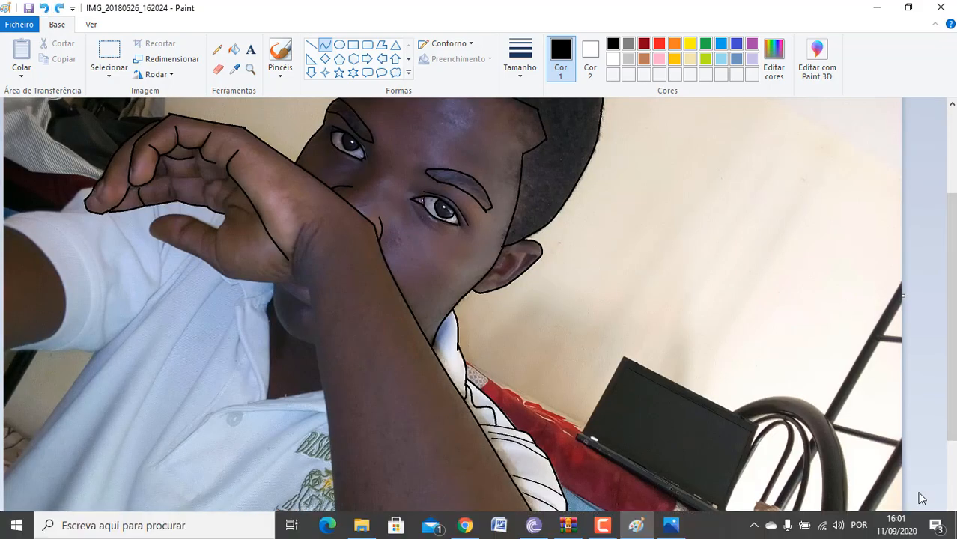
pyautogui.click(950, 529)
pyautogui.click(950, 530)
pyautogui.click(865, 529)
pyautogui.moveTo(320, 211)
pyautogui.mouseDown()
pyautogui.moveTo(328, 250)
pyautogui.moveTo(392, 249)
pyautogui.mouseUp()
pyautogui.click(333, 228)
pyautogui.click(387, 233)
pyautogui.click(44, 8)
pyautogui.click(44, 8)
pyautogui.click(44, 8)
pyautogui.click(44, 8)
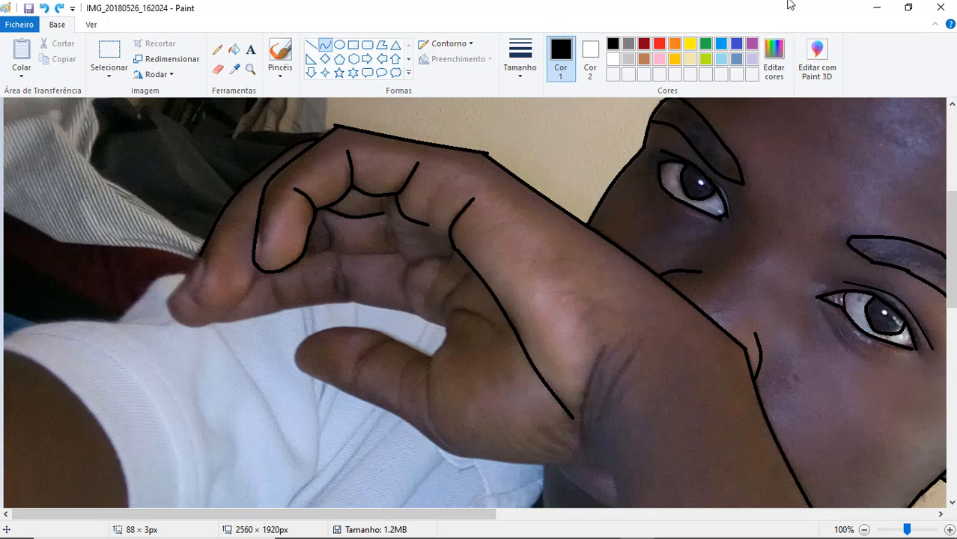
# - Trace the gap between the little finger and thumb, including the start of the thumb's upper edge, with bent curves
pyautogui.moveTo(351, 299)
pyautogui.mouseDown()
pyautogui.moveTo(414, 313)
pyautogui.moveTo(429, 358)
pyautogui.mouseUp()
pyautogui.click(384, 311)
pyautogui.click(384, 310)
pyautogui.click(429, 325)
pyautogui.click(448, 339)
pyautogui.click(447, 340)
pyautogui.moveTo(365, 327); pyautogui.dragTo(424, 356)
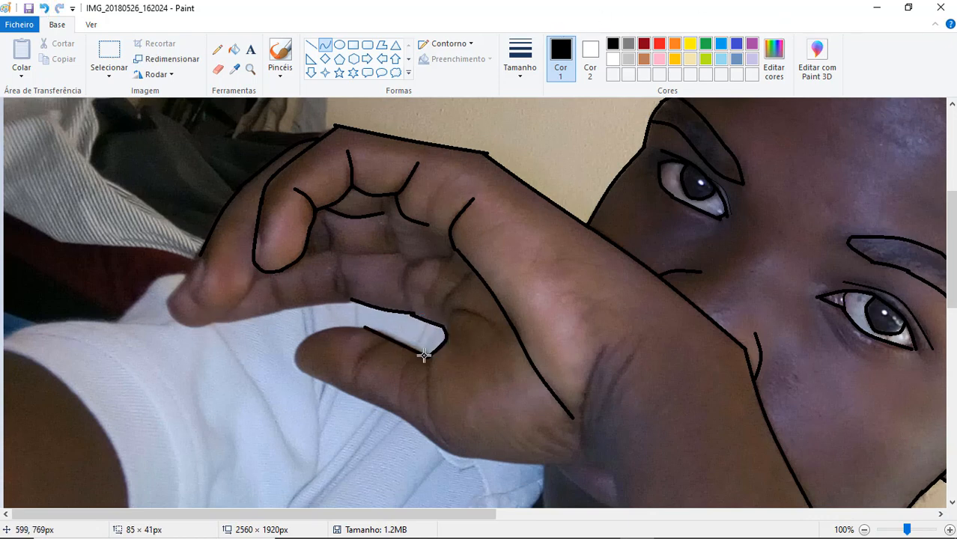
pyautogui.click(387, 332)
pyautogui.click(387, 332)
# - Trace around the thumb tip and along the thumb's underside with joined bent curves
pyautogui.moveTo(364, 328)
pyautogui.mouseDown()
pyautogui.moveTo(297, 338)
pyautogui.moveTo(377, 406)
pyautogui.mouseUp()
pyautogui.click(321, 327)
pyautogui.click(305, 337)
pyautogui.click(295, 347)
pyautogui.moveTo(313, 380)
pyautogui.mouseDown()
pyautogui.moveTo(299, 370)
pyautogui.moveTo(311, 379)
pyautogui.mouseUp()
pyautogui.click(312, 379)
# - Trace the lower edge of the hand from the thumb's underside to the wrist with joined bent curves
pyautogui.moveTo(956, 291); pyautogui.dragTo(956, 335)
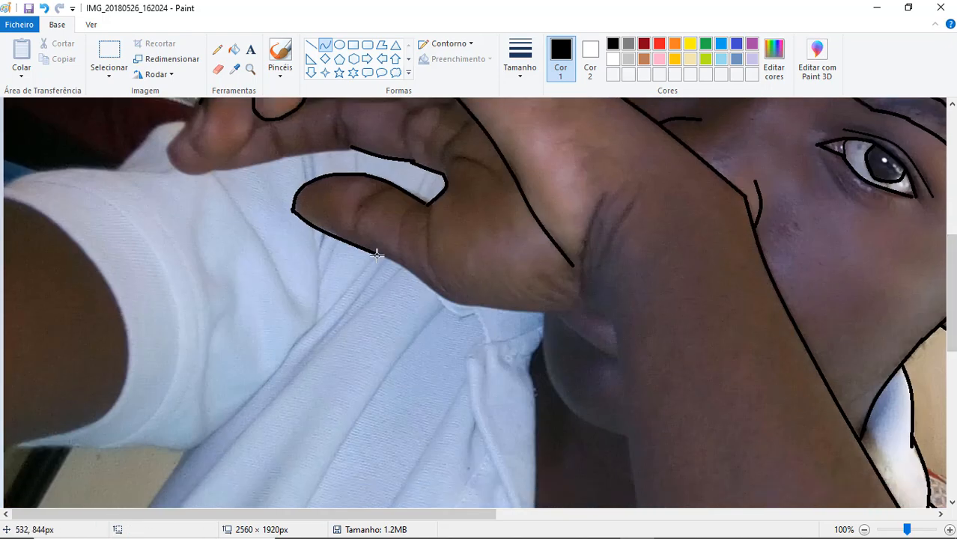
pyautogui.moveTo(377, 256)
pyautogui.mouseDown()
pyautogui.moveTo(446, 302)
pyautogui.moveTo(609, 325)
pyautogui.mouseUp()
pyautogui.click(404, 265)
pyautogui.click(404, 265)
pyautogui.click(505, 311)
pyautogui.click(505, 311)
pyautogui.click(581, 312)
pyautogui.click(581, 312)
# - Trace the two curved skin creases at the wrist with bent curves
pyautogui.moveTo(606, 199); pyautogui.dragTo(600, 316)
pyautogui.click(586, 280)
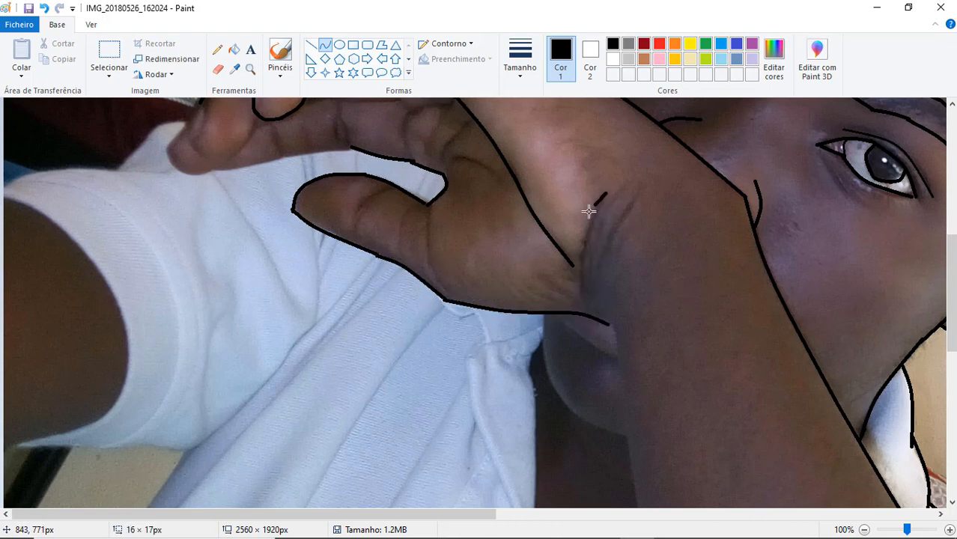
pyautogui.moveTo(589, 211); pyautogui.dragTo(584, 297)
pyautogui.click(579, 261)
pyautogui.click(581, 246)
pyautogui.moveTo(633, 200); pyautogui.dragTo(595, 288)
pyautogui.click(604, 248)
pyautogui.click(603, 245)
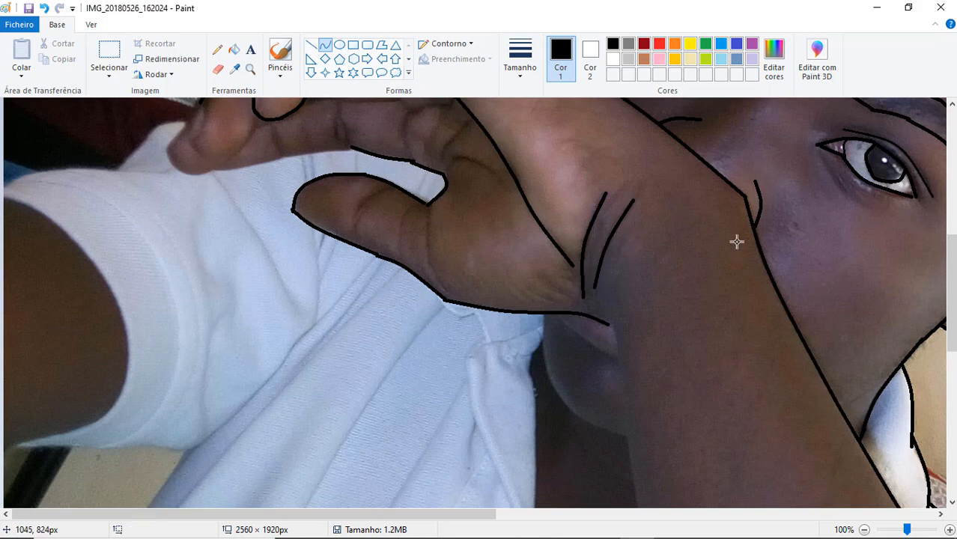
# - Trace the forearm's inner edge downward from the wrist with a bent curve
pyautogui.moveTo(611, 324); pyautogui.dragTo(635, 500)
pyautogui.click(620, 380)
pyautogui.click(623, 382)
pyautogui.click(769, 399)
# - Trace the little finger's lower edge up to the gap by the thumb and mark its joint creases
pyautogui.moveTo(953, 300)
pyautogui.mouseDown()
pyautogui.moveTo(953, 355)
pyautogui.moveTo(953, 255)
pyautogui.mouseUp()
pyautogui.moveTo(214, 325); pyautogui.dragTo(353, 301)
pyautogui.click(248, 323)
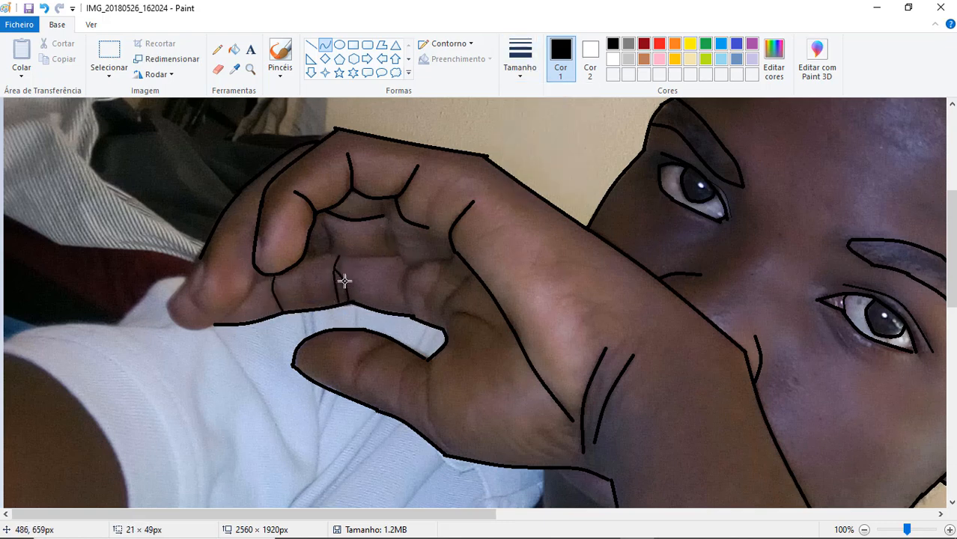
pyautogui.hotkey('ctrl', 'z')
# - Switch to a thicker outline and trace the little finger's upper edge into the palm with the short creases beside it
pyautogui.click(514, 73)
pyautogui.click(518, 154)
pyautogui.moveTo(331, 254); pyautogui.dragTo(432, 260)
pyautogui.click(371, 257)
pyautogui.click(402, 255)
pyautogui.click(407, 269)
pyautogui.click(433, 260)
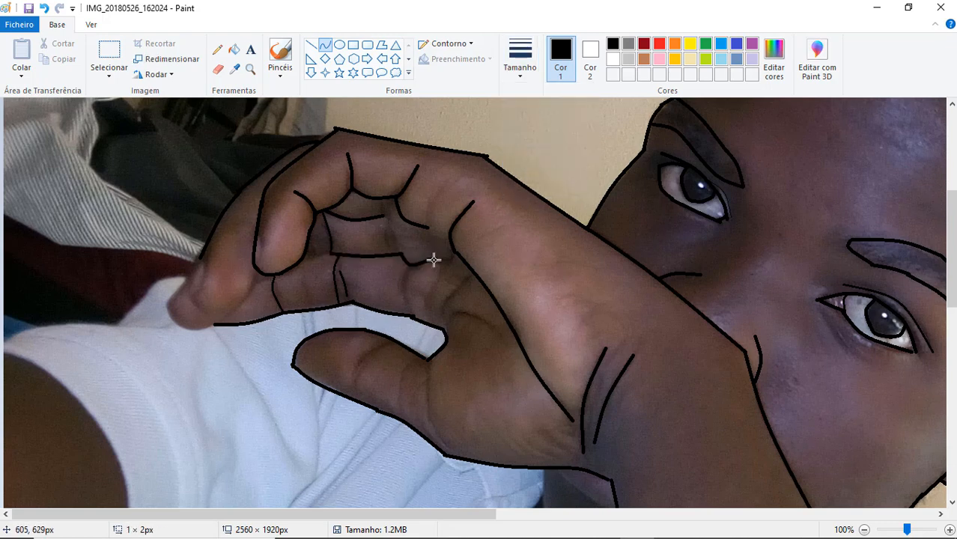
pyautogui.doubleClick(402, 279)
pyautogui.doubleClick(389, 240)
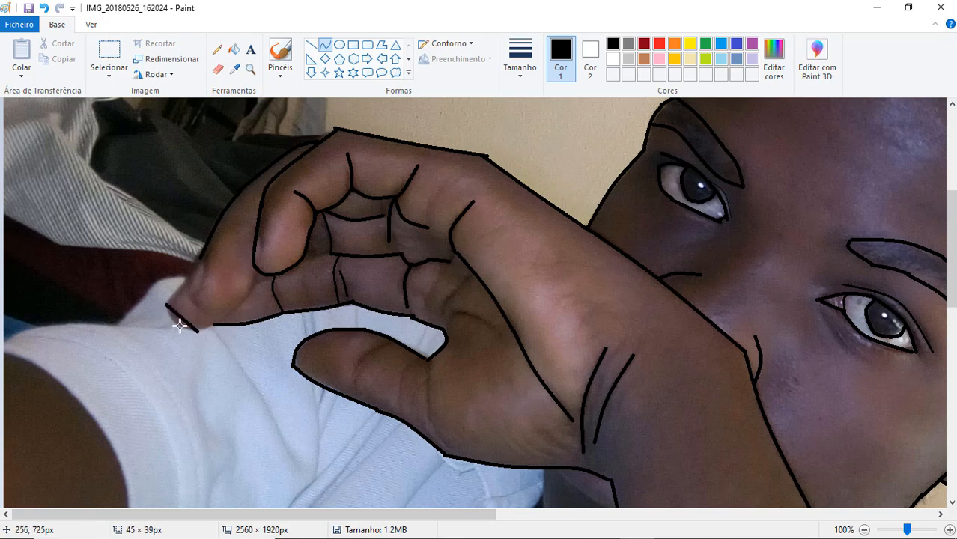
# - Outline the little fingertip and the tip of the finger in front of it with joined bent curves
pyautogui.moveTo(180, 325); pyautogui.dragTo(177, 327)
pyautogui.moveTo(186, 260)
pyautogui.mouseDown()
pyautogui.moveTo(201, 257)
pyautogui.moveTo(197, 310)
pyautogui.mouseUp()
pyautogui.doubleClick(183, 285)
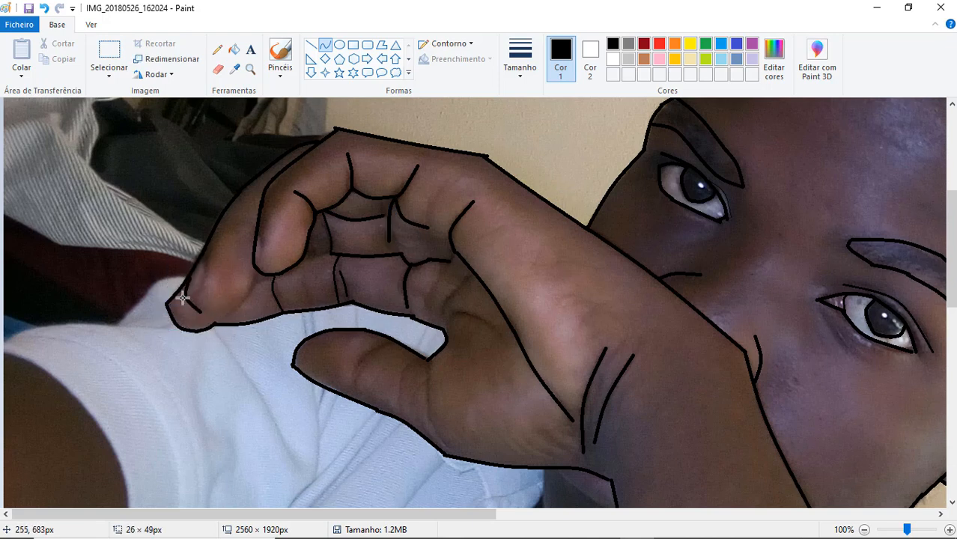
pyautogui.hotkey('ctrl', 'z')
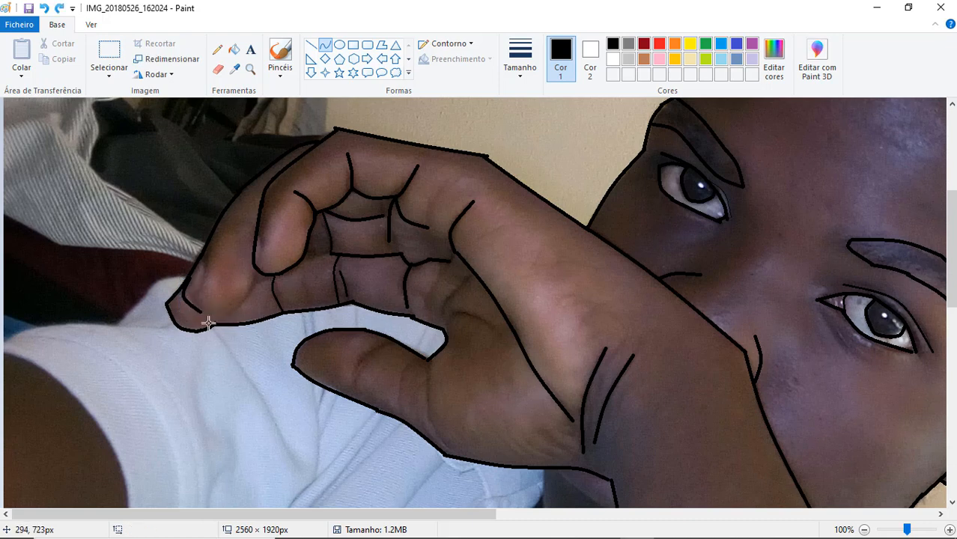
pyautogui.click(217, 320)
pyautogui.moveTo(258, 270); pyautogui.dragTo(227, 318)
pyautogui.moveTo(245, 291); pyautogui.dragTo(254, 293)
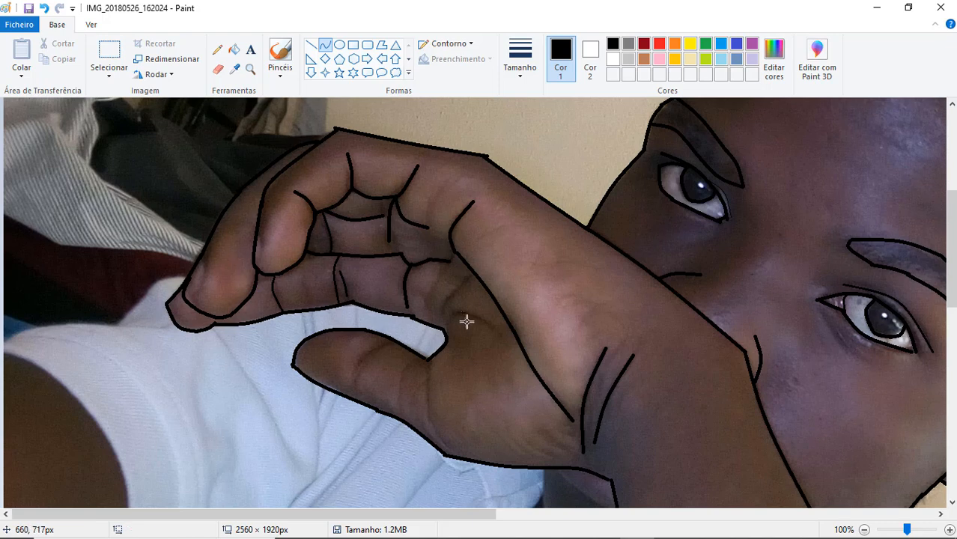
# - Trace the two short palm creases between the little finger's base and the thumb with bent curves
pyautogui.doubleClick(448, 299)
pyautogui.click(487, 311)
pyautogui.moveTo(449, 317); pyautogui.dragTo(498, 335)
pyautogui.doubleClick(481, 316)
pyautogui.click(586, 312)
# - Trace the thumb's two joint creases and the curved line at its base
pyautogui.moveTo(392, 342); pyautogui.dragTo(355, 390)
pyautogui.doubleClick(360, 358)
pyautogui.click(545, 373)
pyautogui.moveTo(402, 413); pyautogui.dragTo(400, 406)
pyautogui.doubleClick(404, 374)
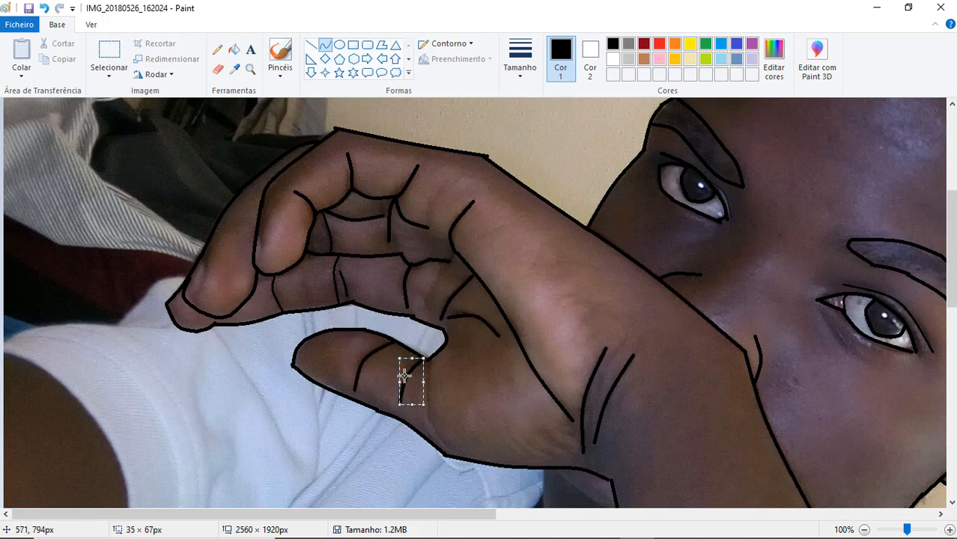
pyautogui.click(447, 377)
pyautogui.moveTo(428, 359); pyautogui.dragTo(450, 447)
pyautogui.doubleClick(421, 416)
pyautogui.click(584, 466)
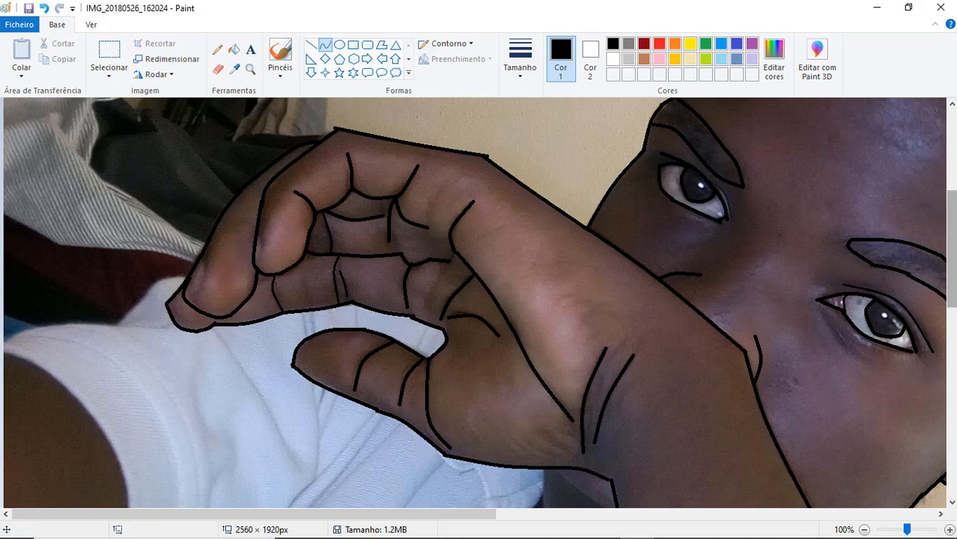
# - Continue tracing the forearm's inner edge downward across the shirt with joined curves
pyautogui.moveTo(945, 306); pyautogui.dragTo(945, 409)
pyautogui.moveTo(633, 287)
pyautogui.mouseDown()
pyautogui.moveTo(667, 462)
pyautogui.moveTo(661, 491)
pyautogui.mouseUp()
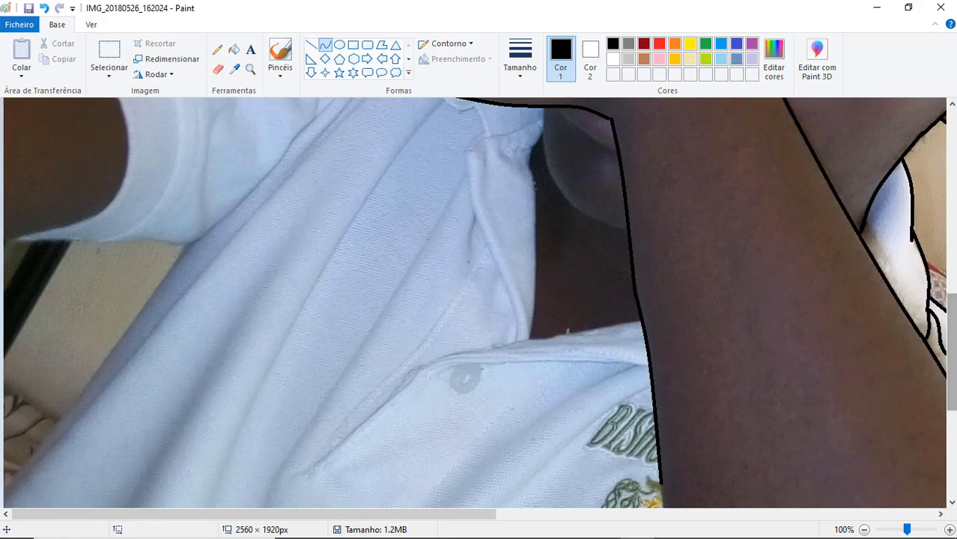
pyautogui.moveTo(951, 352); pyautogui.dragTo(951, 430)
pyautogui.moveTo(659, 209); pyautogui.dragTo(698, 487)
pyautogui.click(856, 397)
pyautogui.moveTo(951, 421)
pyautogui.mouseDown()
pyautogui.moveTo(951, 437)
pyautogui.moveTo(952, 325)
pyautogui.mouseUp()
pyautogui.doubleClick(706, 498)
pyautogui.click(839, 457)
# - Trace the chin contour from the hand's lower edge around to the forearm with bent curves
pyautogui.moveTo(542, 238)
pyautogui.mouseDown()
pyautogui.moveTo(514, 293)
pyautogui.moveTo(537, 307)
pyautogui.mouseUp()
pyautogui.hotkey('ctrl', 'z')
pyautogui.moveTo(544, 216)
pyautogui.mouseDown()
pyautogui.moveTo(557, 295)
pyautogui.moveTo(626, 336)
pyautogui.mouseUp()
pyautogui.doubleClick(545, 265)
pyautogui.click(605, 276)
pyautogui.doubleClick(583, 322)
pyautogui.click(794, 341)
pyautogui.click(936, 399)
pyautogui.click(728, 362)
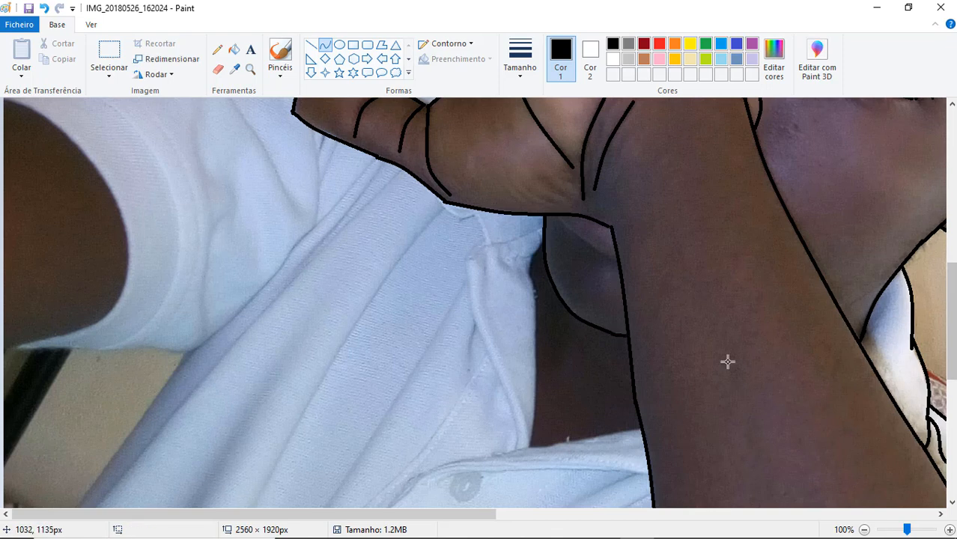
# - Trace the lip line from beneath the hand to the forearm with a bent curve
pyautogui.moveTo(556, 217); pyautogui.dragTo(620, 260)
pyautogui.doubleClick(586, 244)
pyautogui.click(773, 287)
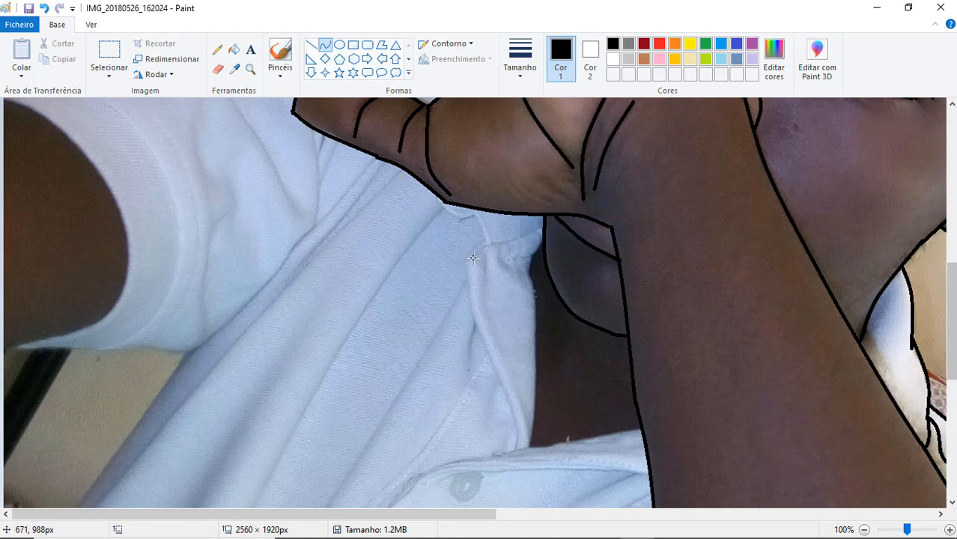
# - Undo the first collar line and trace the folded top of the shirt collar beneath the hand with short bent curves
pyautogui.moveTo(468, 259); pyautogui.dragTo(525, 440)
pyautogui.hotkey('ctrl', 'z')
pyautogui.moveTo(474, 215); pyautogui.dragTo(486, 244)
pyautogui.doubleClick(485, 227)
pyautogui.click(549, 231)
pyautogui.moveTo(441, 200)
pyautogui.mouseDown()
pyautogui.moveTo(459, 218)
pyautogui.moveTo(544, 226)
pyautogui.mouseUp()
pyautogui.doubleClick(465, 215)
pyautogui.click(487, 239)
# - Trace the collar flap's outer edge from its top fold down to the neckline with a bent curve
pyautogui.moveTo(487, 244)
pyautogui.mouseDown()
pyautogui.moveTo(474, 301)
pyautogui.moveTo(517, 447)
pyautogui.mouseUp()
pyautogui.click(466, 257)
pyautogui.doubleClick(522, 426)
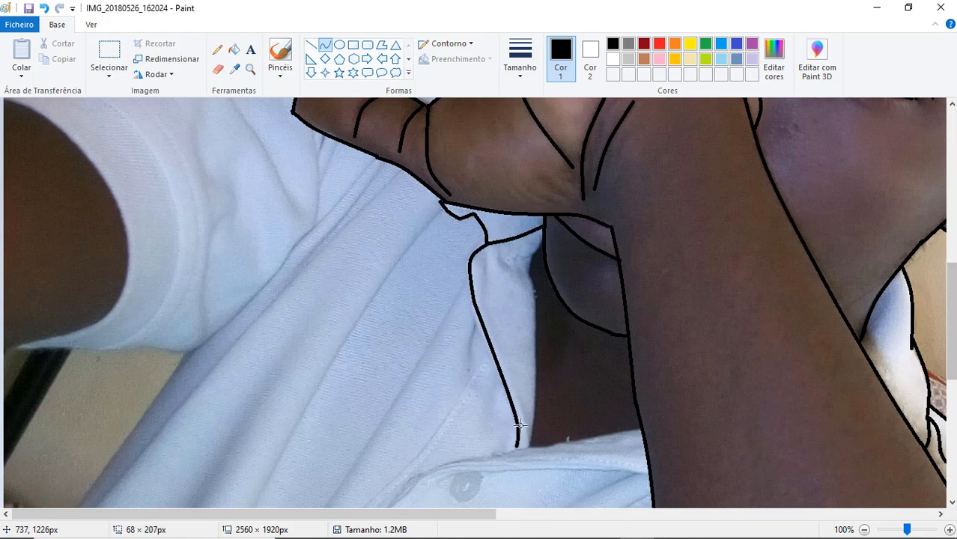
# - Trace the collar edge beside the neck and the bottom of the neck opening across to the forearm
pyautogui.moveTo(533, 290)
pyautogui.mouseDown()
pyautogui.moveTo(556, 419)
pyautogui.moveTo(529, 447)
pyautogui.moveTo(538, 408)
pyautogui.mouseUp()
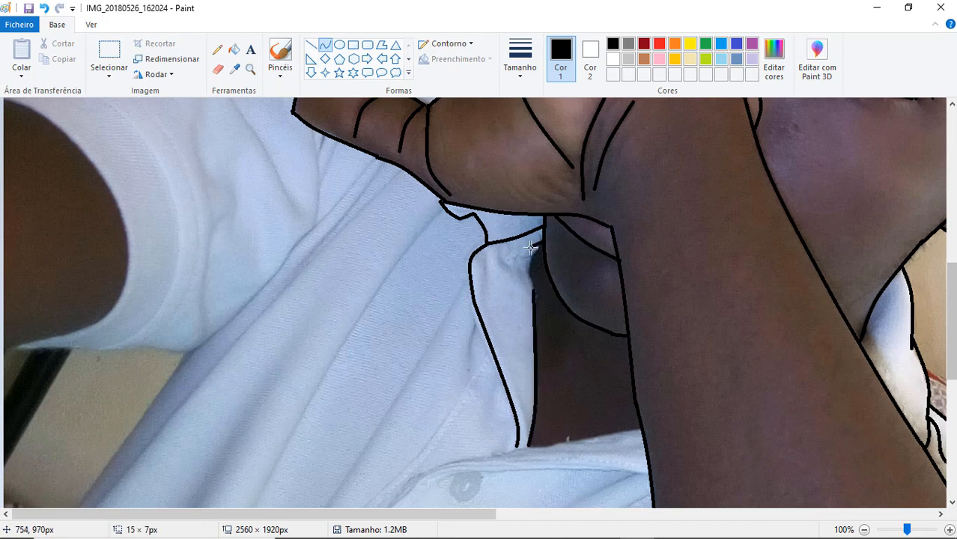
pyautogui.moveTo(530, 248); pyautogui.dragTo(529, 264)
pyautogui.moveTo(535, 443); pyautogui.dragTo(631, 430)
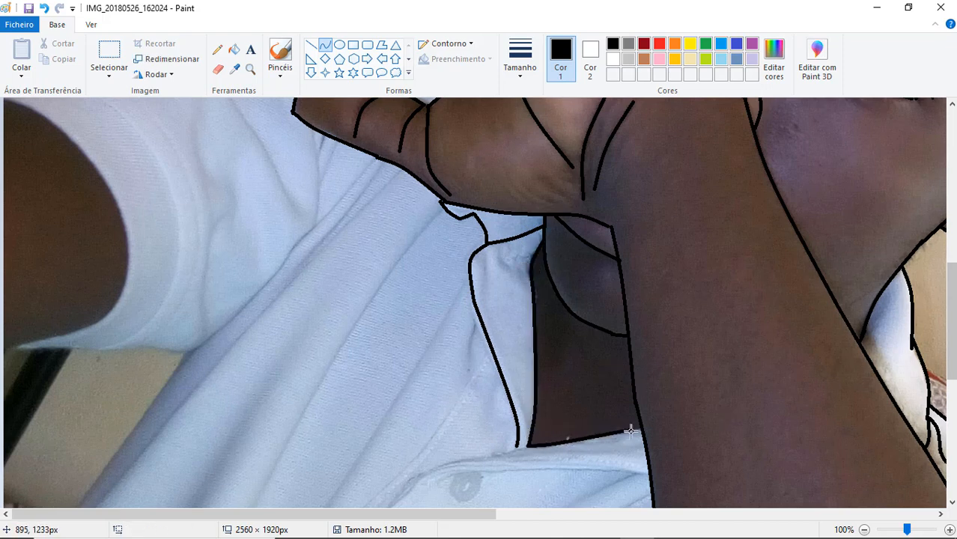
pyautogui.moveTo(34, 111); pyautogui.dragTo(123, 231)
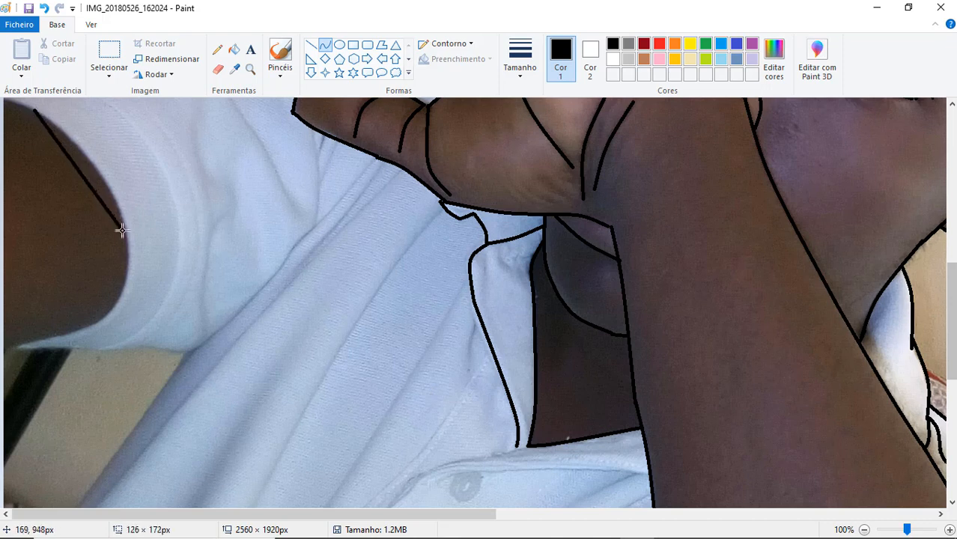
pyautogui.moveTo(81, 170); pyautogui.dragTo(94, 162)
pyautogui.click(42, 9)
# - Trace the edge of the sleeve opening around the upper arm with two bent black curves
pyautogui.moveTo(4, 101); pyautogui.dragTo(114, 200)
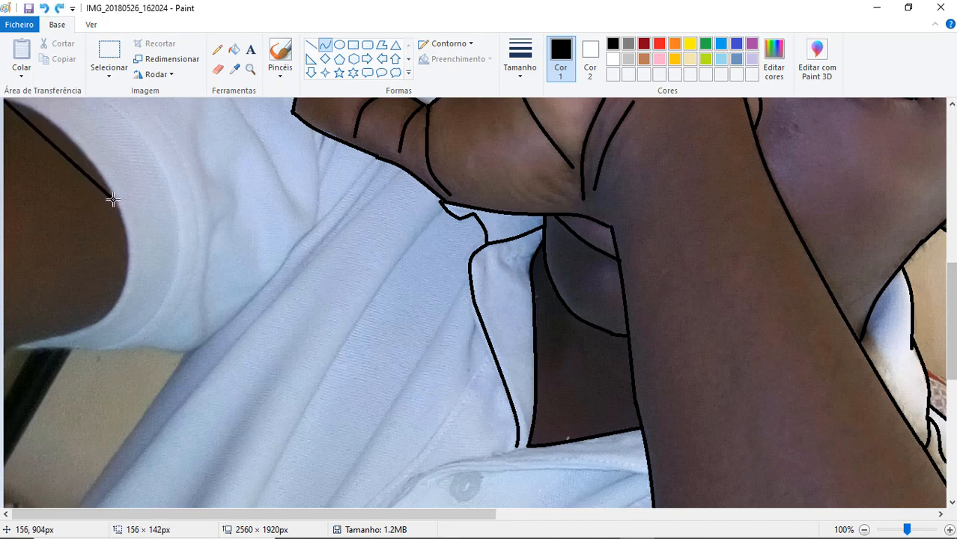
pyautogui.moveTo(65, 148)
pyautogui.mouseDown()
pyautogui.moveTo(75, 140)
pyautogui.moveTo(65, 129)
pyautogui.mouseUp()
pyautogui.moveTo(129, 259); pyautogui.dragTo(118, 302)
pyautogui.moveTo(120, 257); pyautogui.dragTo(128, 256)
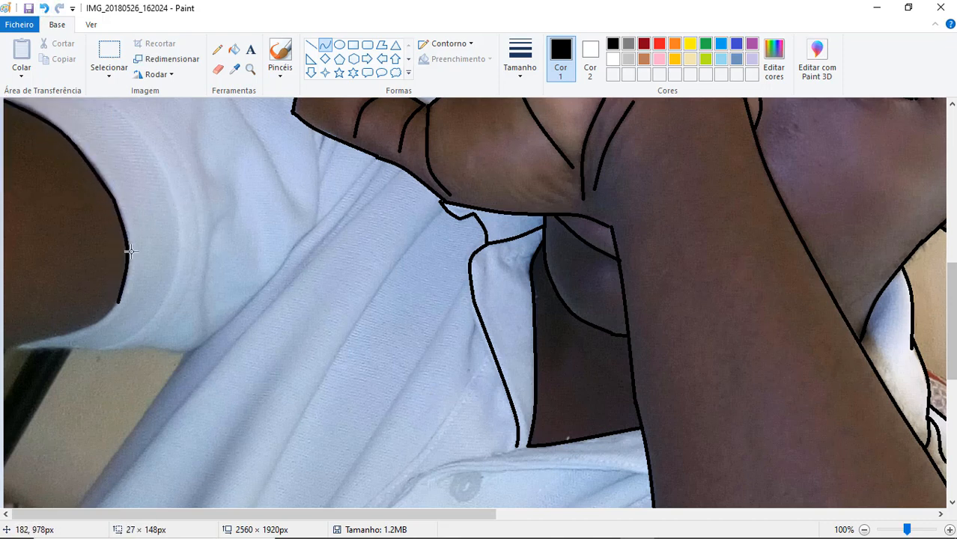
pyautogui.click(128, 255)
# - Trace the underside of the sleeve opening out to its pointed tip and the start of the hem's lower edge
pyautogui.moveTo(952, 322); pyautogui.dragTo(952, 345)
pyautogui.moveTo(21, 263); pyautogui.dragTo(119, 221)
pyautogui.moveTo(83, 250); pyautogui.dragTo(100, 257)
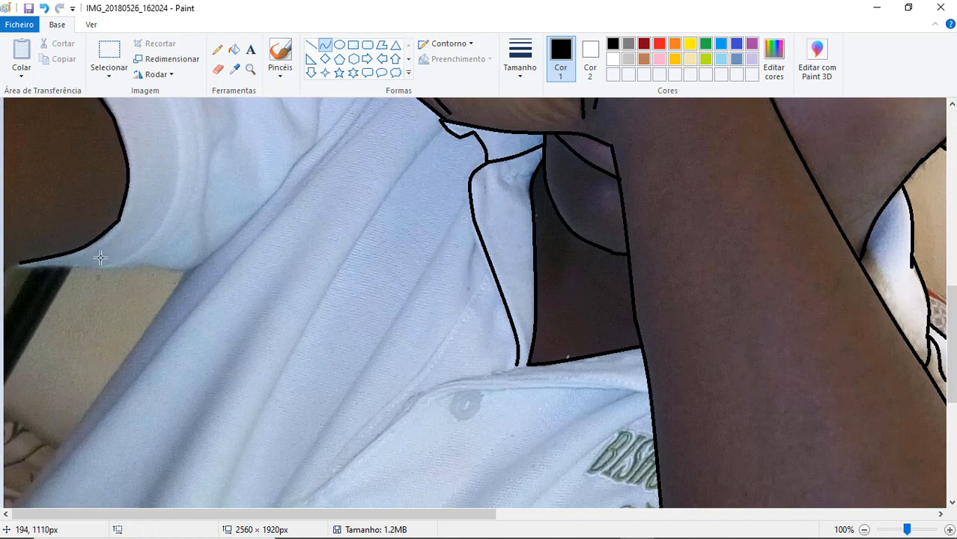
pyautogui.moveTo(19, 264)
pyautogui.mouseDown()
pyautogui.moveTo(121, 260)
pyautogui.moveTo(91, 275)
pyautogui.mouseUp()
pyautogui.click(65, 266)
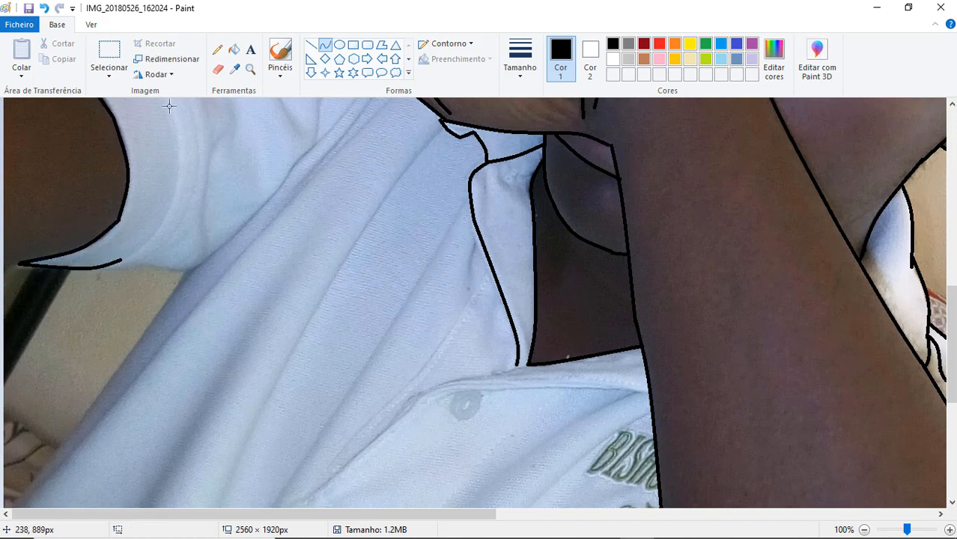
# - Trace the sleeve hem's seam around the arm down to the sleeve's lower edge with bent curves
pyautogui.moveTo(165, 98); pyautogui.dragTo(159, 227)
pyautogui.moveTo(173, 180); pyautogui.dragTo(182, 157)
pyautogui.moveTo(137, 246); pyautogui.dragTo(144, 247)
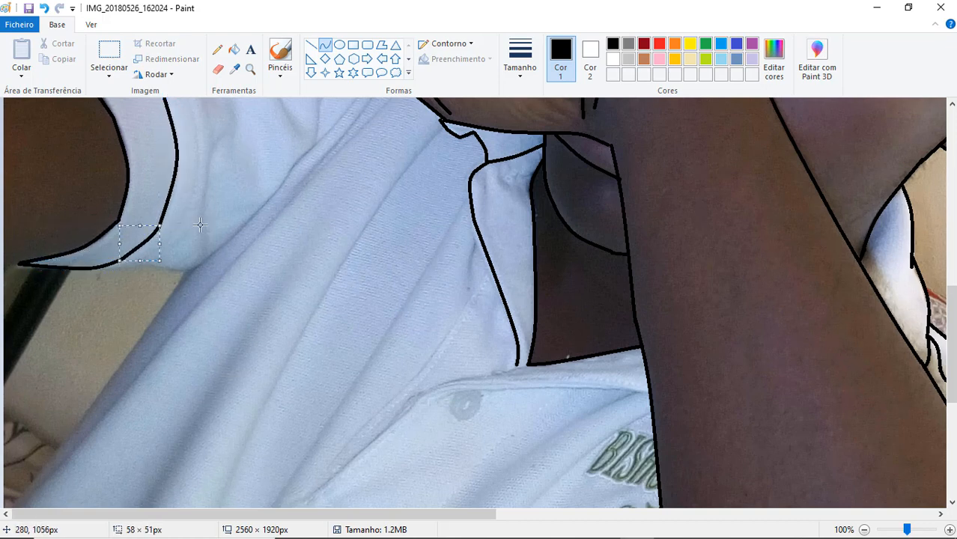
pyautogui.click(200, 226)
# - Trace the sleeve's bottom edge to the underarm and the shirt's side edge down from it with bent curves
pyautogui.moveTo(97, 267)
pyautogui.mouseDown()
pyautogui.moveTo(195, 266)
pyautogui.moveTo(175, 271)
pyautogui.moveTo(44, 468)
pyautogui.mouseUp()
pyautogui.click(193, 264)
pyautogui.moveTo(130, 346); pyautogui.dragTo(139, 343)
pyautogui.click(310, 265)
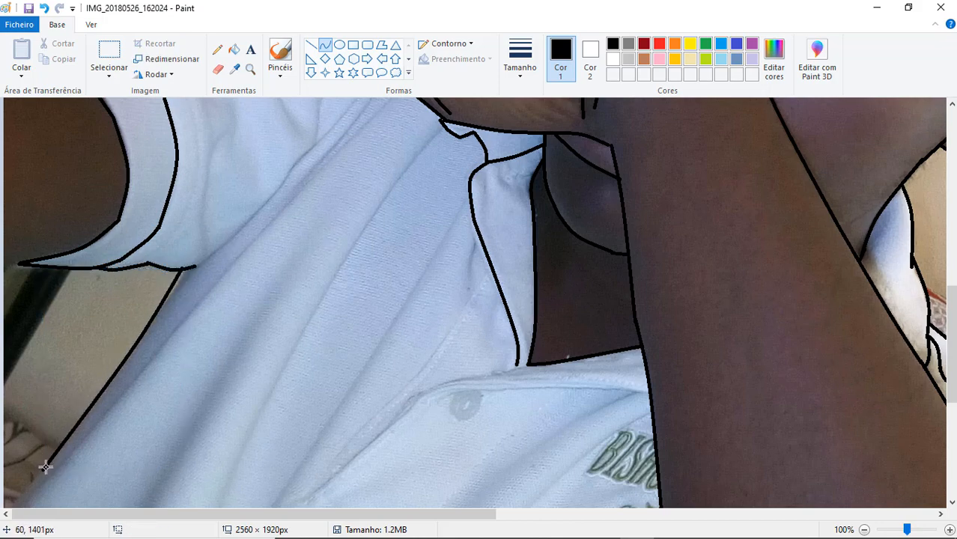
pyautogui.moveTo(45, 467); pyautogui.dragTo(10, 511)
pyautogui.click(207, 413)
# - Continue the sleeve hem's seam over the upper arm to the sleeve's upper corner with a bent curve
pyautogui.moveTo(952, 345); pyautogui.dragTo(952, 270)
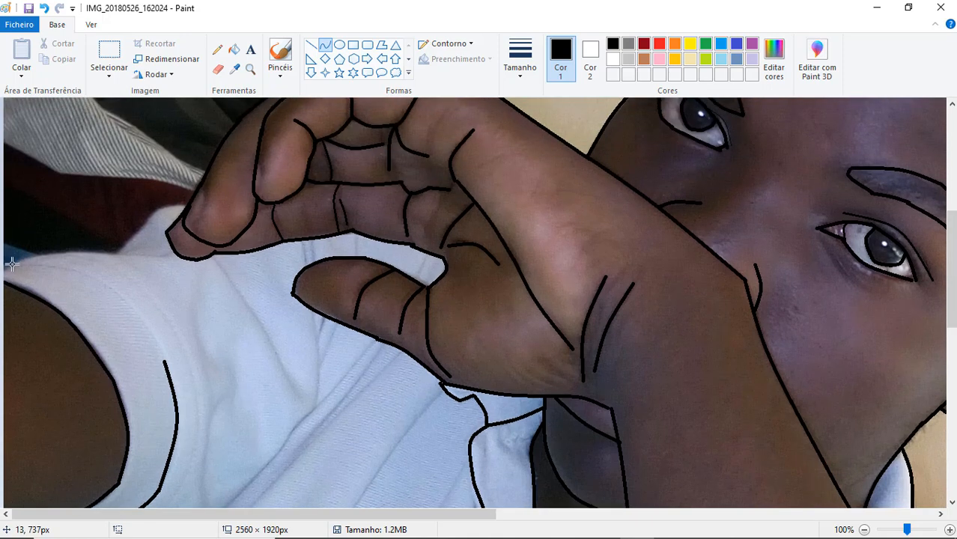
pyautogui.moveTo(12, 264); pyautogui.dragTo(165, 361)
pyautogui.moveTo(99, 283); pyautogui.dragTo(111, 269)
pyautogui.click(308, 286)
# - Trace the top edge of the sleeve across to the fingertips and the raised piece of shirt behind the hand
pyautogui.moveTo(12, 265); pyautogui.dragTo(121, 254)
pyautogui.moveTo(62, 255)
pyautogui.mouseDown()
pyautogui.moveTo(53, 245)
pyautogui.moveTo(111, 252)
pyautogui.moveTo(181, 194)
pyautogui.mouseUp()
pyautogui.click(129, 256)
pyautogui.doubleClick(144, 256)
pyautogui.doubleClick(147, 225)
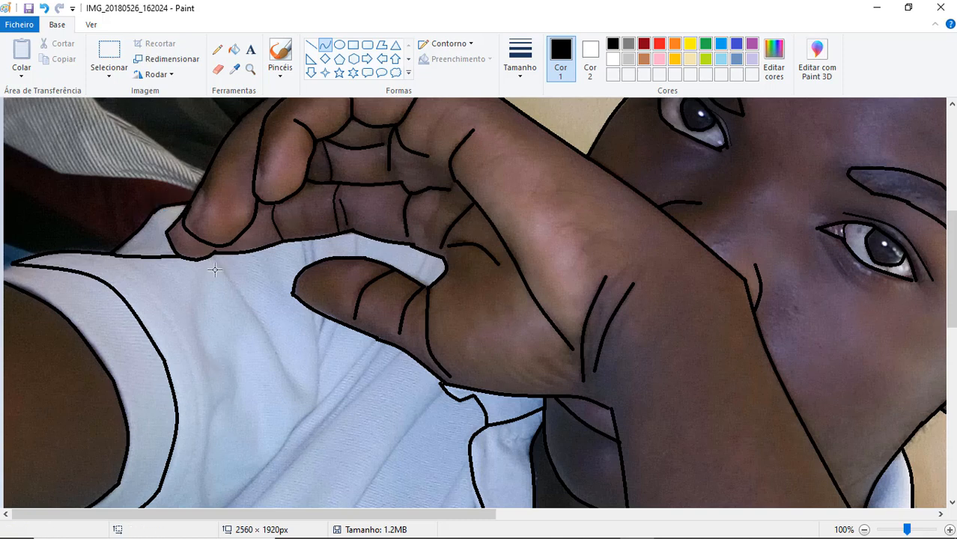
# - Switch to a thinner outline and undo the first attempts at the sleeve hem's inner stitching line
pyautogui.click(519, 56)
pyautogui.click(538, 124)
pyautogui.moveTo(94, 255)
pyautogui.mouseDown()
pyautogui.moveTo(228, 384)
pyautogui.moveTo(198, 398)
pyautogui.mouseUp()
pyautogui.moveTo(180, 324)
pyautogui.mouseDown()
pyautogui.moveTo(158, 297)
pyautogui.moveTo(189, 255)
pyautogui.mouseUp()
pyautogui.hotkey('ctrl', 'z')
pyautogui.scroll(-3, 324, 293)
pyautogui.moveTo(179, 292); pyautogui.dragTo(174, 300)
pyautogui.click(216, 288)
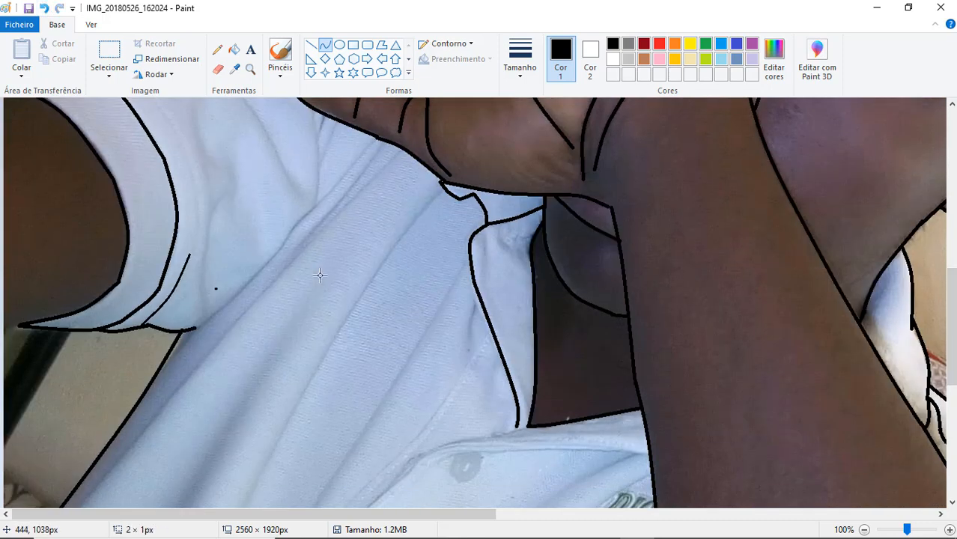
pyautogui.click(45, 11)
# - Trace the thin stitching line parallel to the sleeve hem's seam from the sleeve's bottom to its top edge
pyautogui.moveTo(133, 328); pyautogui.dragTo(186, 272)
pyautogui.moveTo(166, 317); pyautogui.dragTo(158, 310)
pyautogui.moveTo(190, 222)
pyautogui.mouseDown()
pyautogui.moveTo(201, 203)
pyautogui.moveTo(200, 230)
pyautogui.mouseUp()
pyautogui.moveTo(952, 306); pyautogui.dragTo(952, 253)
pyautogui.moveTo(128, 258)
pyautogui.mouseDown()
pyautogui.moveTo(188, 352)
pyautogui.moveTo(165, 297)
pyautogui.moveTo(190, 350)
pyautogui.mouseUp()
pyautogui.moveTo(171, 301); pyautogui.dragTo(167, 291)
pyautogui.click(165, 289)
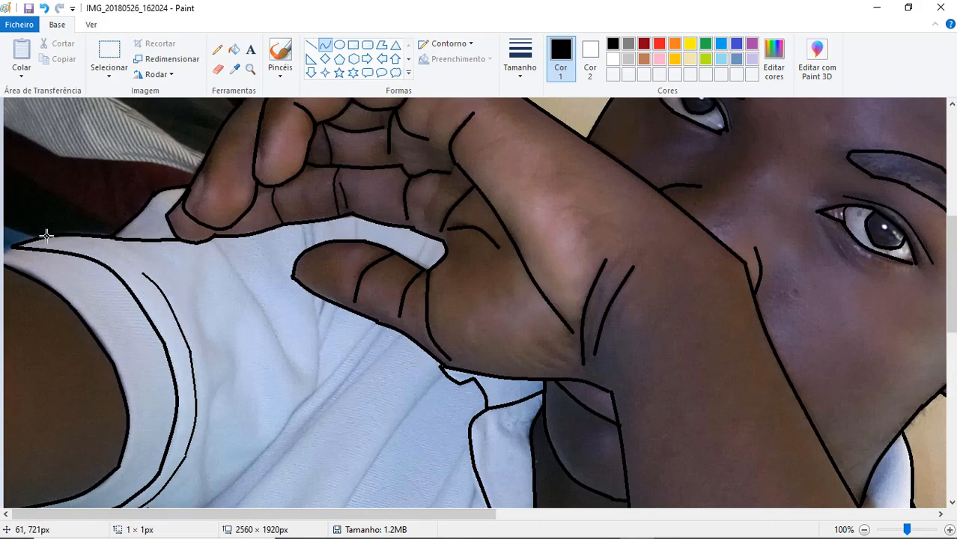
pyautogui.moveTo(47, 236); pyautogui.dragTo(143, 274)
pyautogui.moveTo(111, 251); pyautogui.dragTo(108, 248)
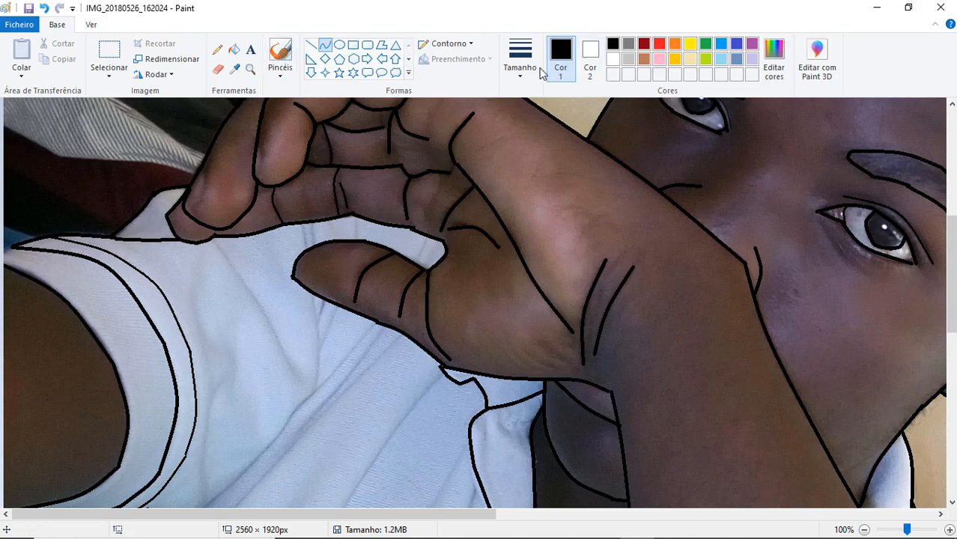
# - Trace both edges of the open neckline from the collar down to the point where they meet on the chest
pyautogui.scroll(-5, 464, 291)
pyautogui.moveTo(534, 286)
pyautogui.mouseDown()
pyautogui.moveTo(433, 304)
pyautogui.moveTo(304, 415)
pyautogui.mouseUp()
pyautogui.click(426, 307)
pyautogui.click(427, 306)
pyautogui.doubleClick(358, 379)
pyautogui.moveTo(490, 189)
pyautogui.mouseDown()
pyautogui.moveTo(377, 338)
pyautogui.moveTo(331, 417)
pyautogui.moveTo(306, 411)
pyautogui.mouseUp()
pyautogui.doubleClick(446, 262)
pyautogui.doubleClick(349, 367)
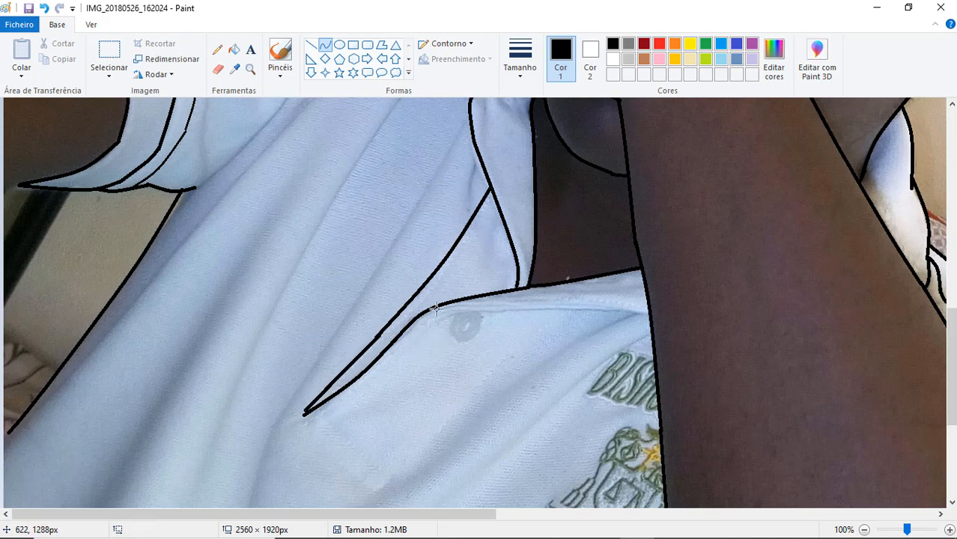
# - Trace the collar's lower edge across to the forearm and, with a thinner outline, the long outer side of the button placket
pyautogui.moveTo(433, 307); pyautogui.dragTo(648, 313)
pyautogui.moveTo(543, 291)
pyautogui.mouseDown()
pyautogui.moveTo(557, 302)
pyautogui.moveTo(471, 406)
pyautogui.moveTo(376, 472)
pyautogui.moveTo(372, 492)
pyautogui.mouseUp()
pyautogui.click(522, 71)
pyautogui.click(549, 108)
pyautogui.click(522, 71)
pyautogui.click(549, 109)
pyautogui.click(373, 494)
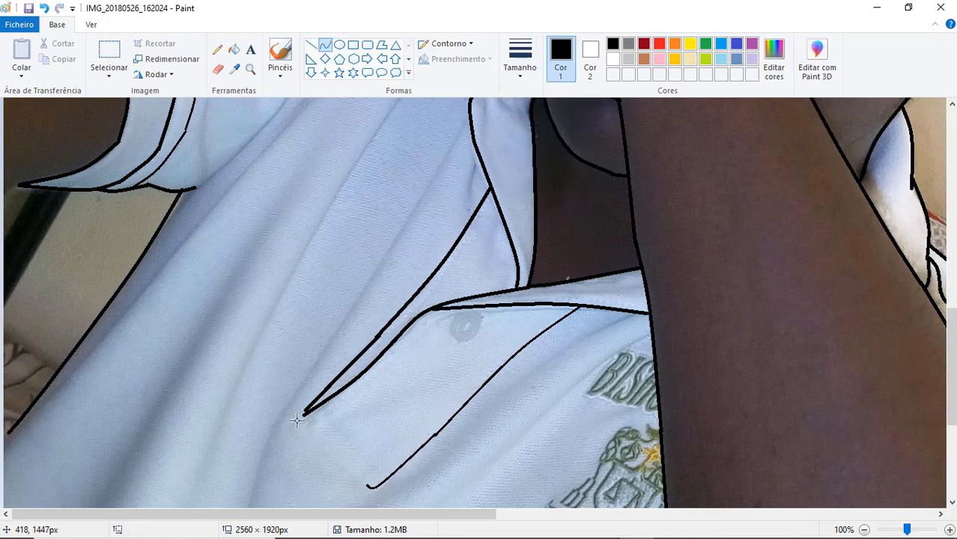
# - Trace the bottom end of the button placket and its parallel stitching line with thin curves
pyautogui.moveTo(303, 424)
pyautogui.mouseDown()
pyautogui.moveTo(367, 471)
pyautogui.moveTo(368, 487)
pyautogui.mouseUp()
pyautogui.click(331, 444)
pyautogui.click(332, 417)
pyautogui.moveTo(303, 424); pyautogui.dragTo(367, 372)
pyautogui.click(308, 424)
pyautogui.moveTo(313, 413)
pyautogui.mouseDown()
pyautogui.moveTo(383, 483)
pyautogui.moveTo(567, 306)
pyautogui.mouseUp()
pyautogui.click(353, 443)
pyautogui.click(358, 447)
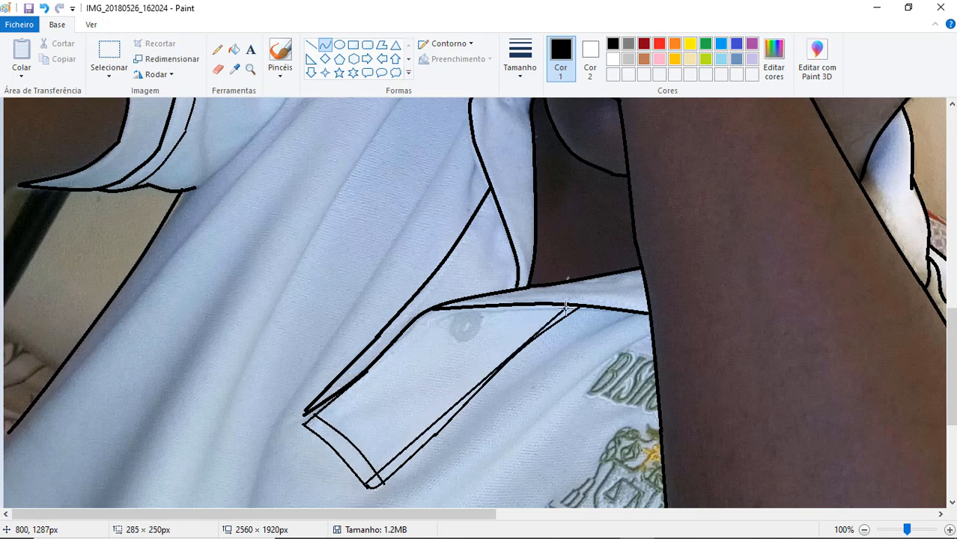
# - Undo the misaligned inner line and retrace the stitching along both long sides of the button placket
pyautogui.click(478, 379)
pyautogui.hotkey('ctrl', 'z')
pyautogui.moveTo(366, 485); pyautogui.dragTo(577, 306)
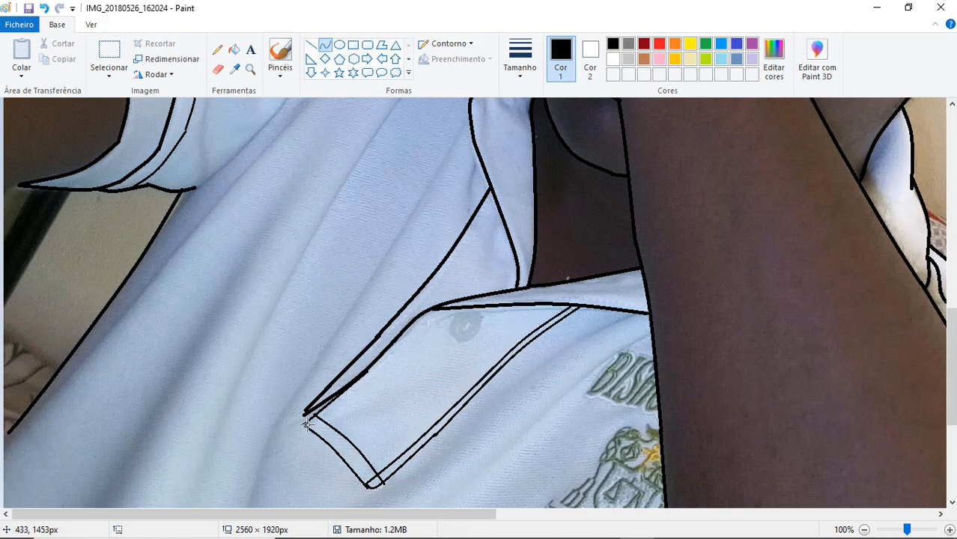
pyautogui.moveTo(305, 424); pyautogui.dragTo(429, 324)
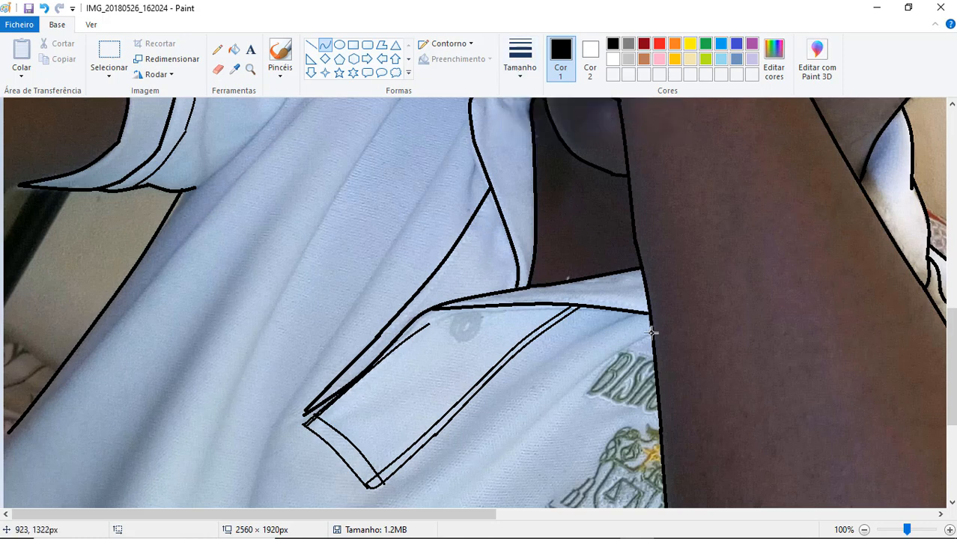
# - Trace two thin fabric folds running from the forearm down between the placket and the embroidered emblem
pyautogui.moveTo(653, 334); pyautogui.dragTo(507, 448)
pyautogui.moveTo(572, 387); pyautogui.dragTo(580, 377)
pyautogui.moveTo(638, 313)
pyautogui.mouseDown()
pyautogui.moveTo(509, 362)
pyautogui.moveTo(476, 421)
pyautogui.mouseUp()
pyautogui.moveTo(562, 357); pyautogui.dragTo(573, 343)
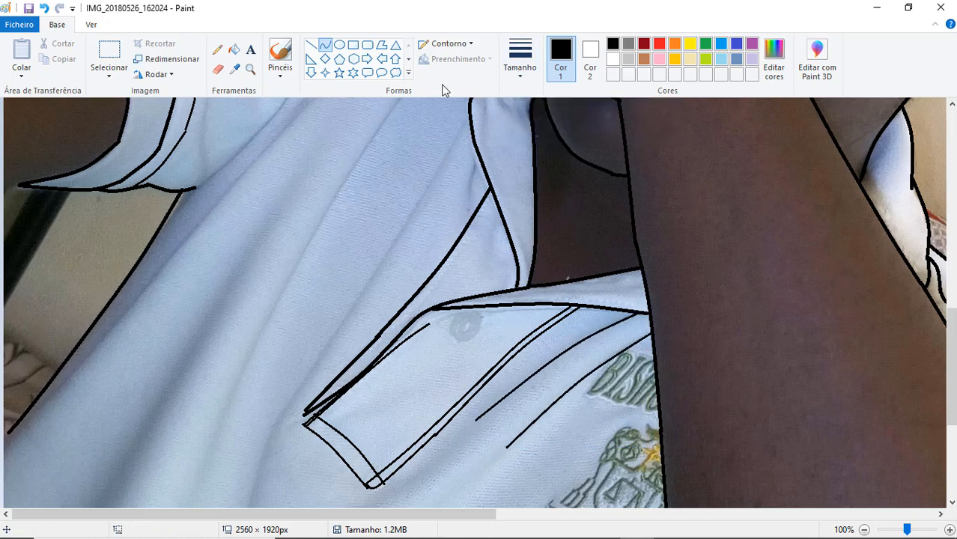
# - Trace two long thin folds down the shirt front beside the button placket
pyautogui.moveTo(400, 99); pyautogui.dragTo(205, 483)
pyautogui.moveTo(251, 347); pyautogui.dragTo(291, 271)
pyautogui.moveTo(470, 115); pyautogui.dragTo(252, 487)
pyautogui.moveTo(264, 443); pyautogui.dragTo(269, 431)
# - Trace the shirt's lower boundary against the blue fabric down to the image's bottom edge with two bent curves
pyautogui.scroll(-3, 587, 253)
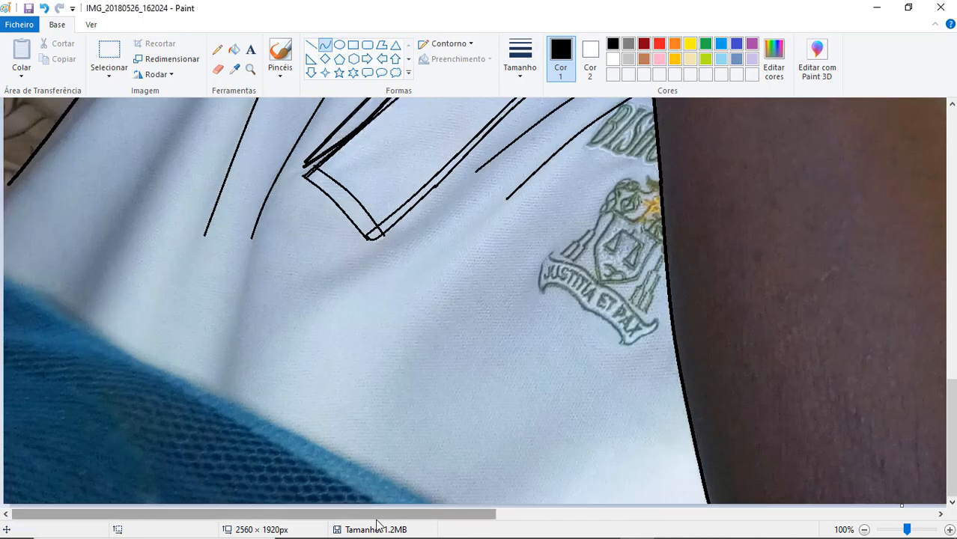
pyautogui.moveTo(5, 271); pyautogui.dragTo(242, 408)
pyautogui.moveTo(97, 329); pyautogui.dragTo(93, 336)
pyautogui.moveTo(241, 408); pyautogui.dragTo(449, 512)
pyautogui.moveTo(321, 450); pyautogui.dragTo(322, 446)
# - Extend the sleeve's lower tip to the image edge and add a short curve along the shirt's side at the underarm
pyautogui.hscroll(1, 322, 446)
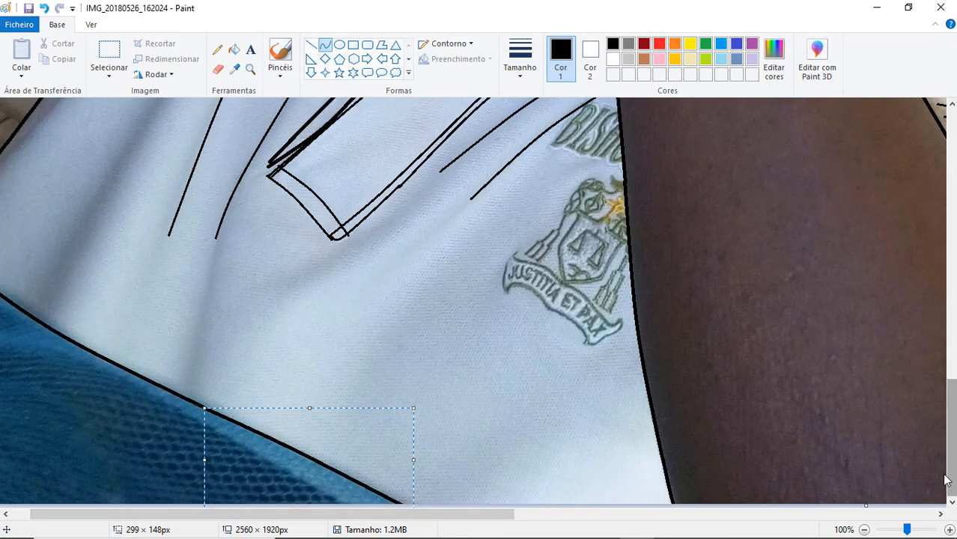
pyautogui.scroll(6, 618, 404)
pyautogui.hscroll(-1, 784, 310)
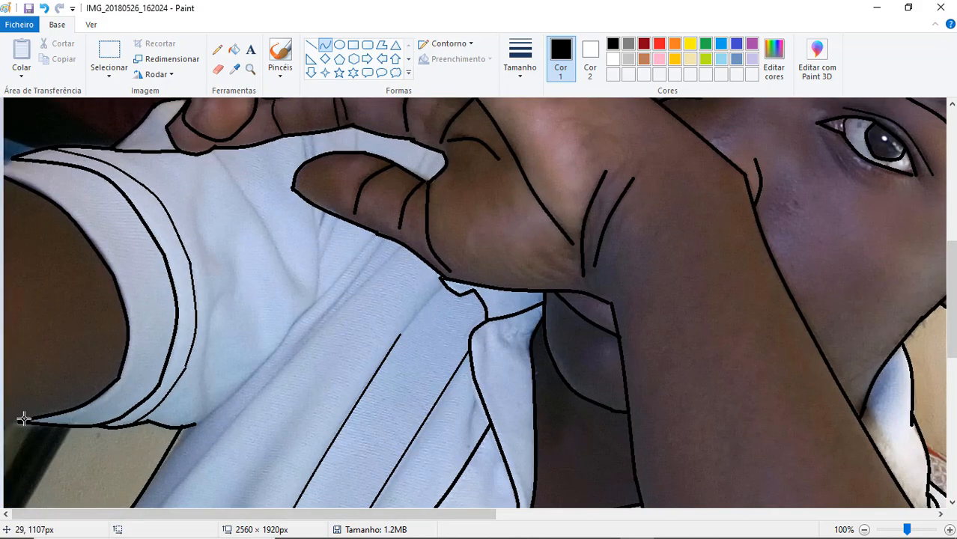
pyautogui.moveTo(159, 470); pyautogui.dragTo(183, 428)
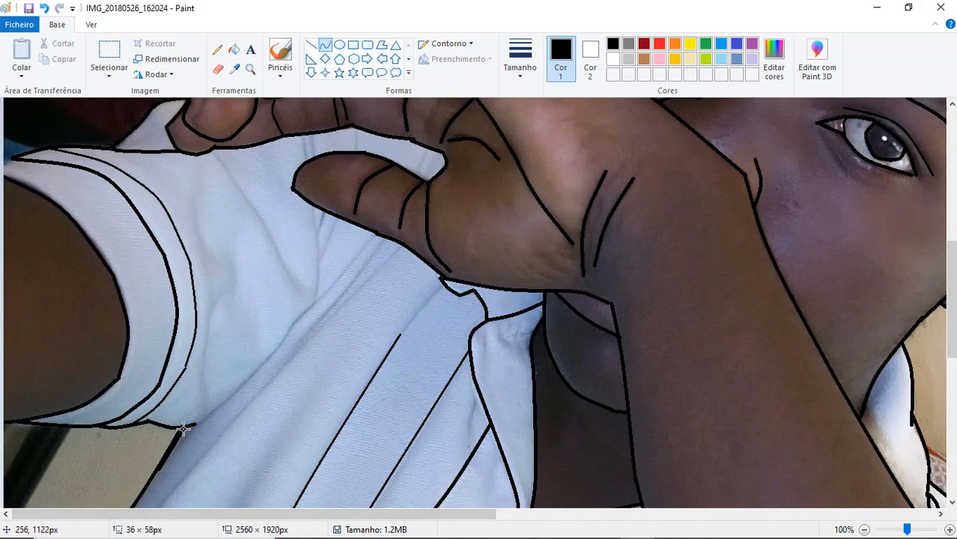
pyautogui.click(179, 441)
# - Adjust the outline thickness and retrace the fold running from the fingertips down across the sleeve
pyautogui.click(523, 69)
pyautogui.click(542, 98)
pyautogui.moveTo(212, 152)
pyautogui.mouseDown()
pyautogui.moveTo(326, 268)
pyautogui.moveTo(298, 291)
pyautogui.mouseUp()
pyautogui.click(45, 8)
pyautogui.click(523, 69)
pyautogui.click(551, 124)
pyautogui.moveTo(213, 152); pyautogui.dragTo(294, 283)
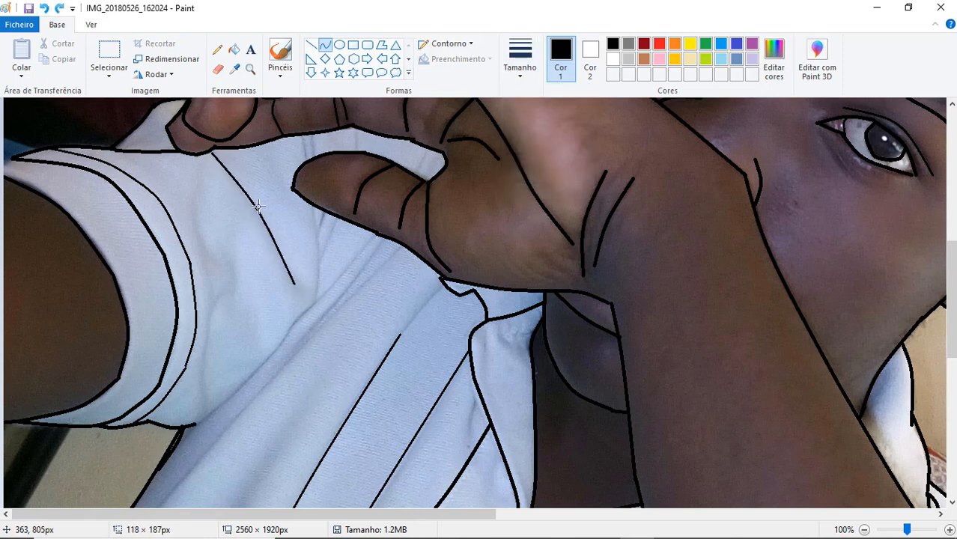
# - Trace the long fold from the underarm up to the lower edge of the thumb with bent curves
pyautogui.moveTo(194, 424); pyautogui.dragTo(377, 233)
pyautogui.doubleClick(282, 344)
pyautogui.click(323, 291)
pyautogui.click(328, 294)
# - Trace the upright fold below the thumb and the short folds in the gap between the thumb and fingers
pyautogui.moveTo(314, 203); pyautogui.dragTo(314, 301)
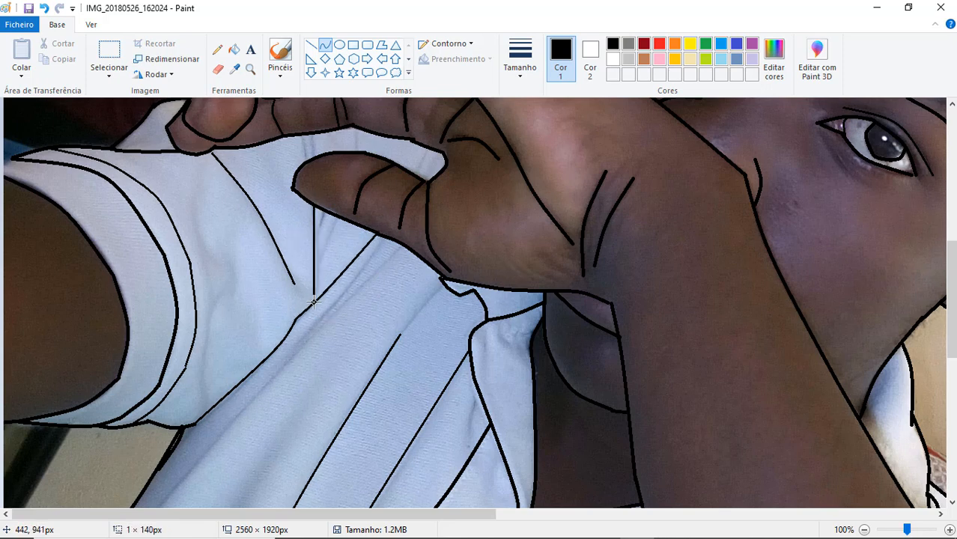
pyautogui.doubleClick(319, 255)
pyautogui.moveTo(299, 132); pyautogui.dragTo(307, 157)
pyautogui.doubleClick(305, 142)
pyautogui.moveTo(356, 126); pyautogui.dragTo(356, 150)
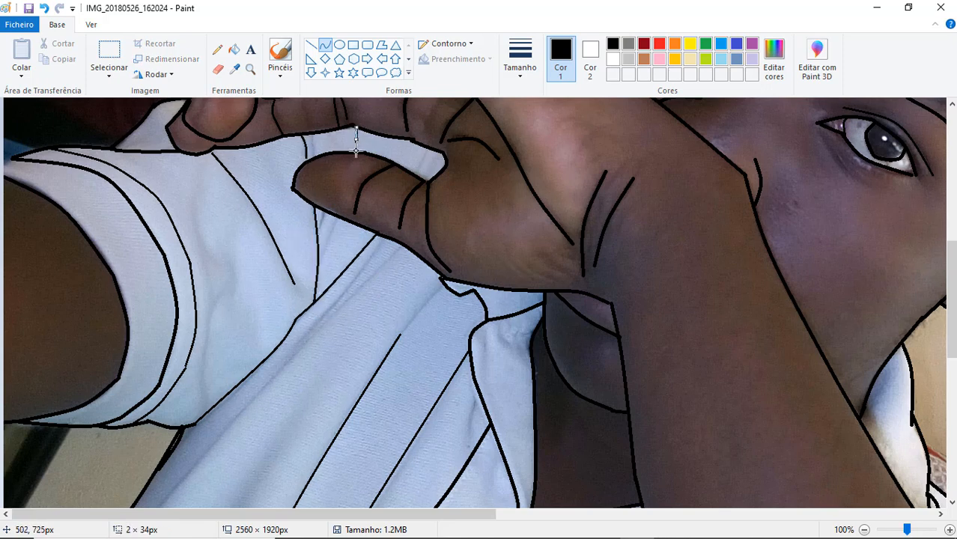
pyautogui.doubleClick(356, 142)
# - Trace the fold beside the thumb and a long fold from the hand's lower edge down across the shirt front
pyautogui.moveTo(325, 215); pyautogui.dragTo(315, 223)
pyautogui.doubleClick(332, 304)
pyautogui.moveTo(403, 246); pyautogui.dragTo(159, 504)
# - Trace the stitching line along the placket's top beneath the collar edge and outline the round shirt button
pyautogui.moveTo(951, 300); pyautogui.dragTo(951, 404)
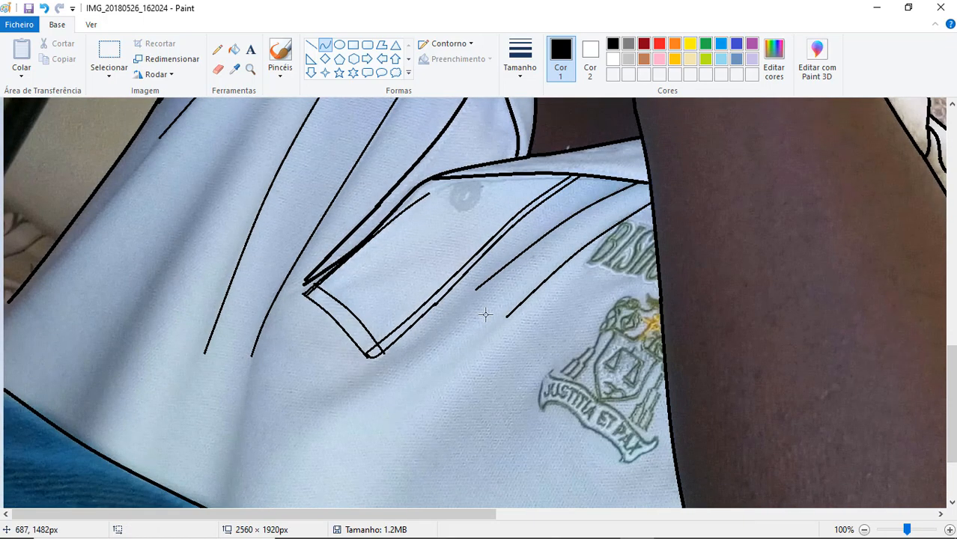
pyautogui.moveTo(429, 196); pyautogui.dragTo(530, 180)
pyautogui.hotkey('ctrl', 'z')
pyautogui.moveTo(423, 196); pyautogui.dragTo(598, 178)
pyautogui.click(444, 183)
pyautogui.click(451, 182)
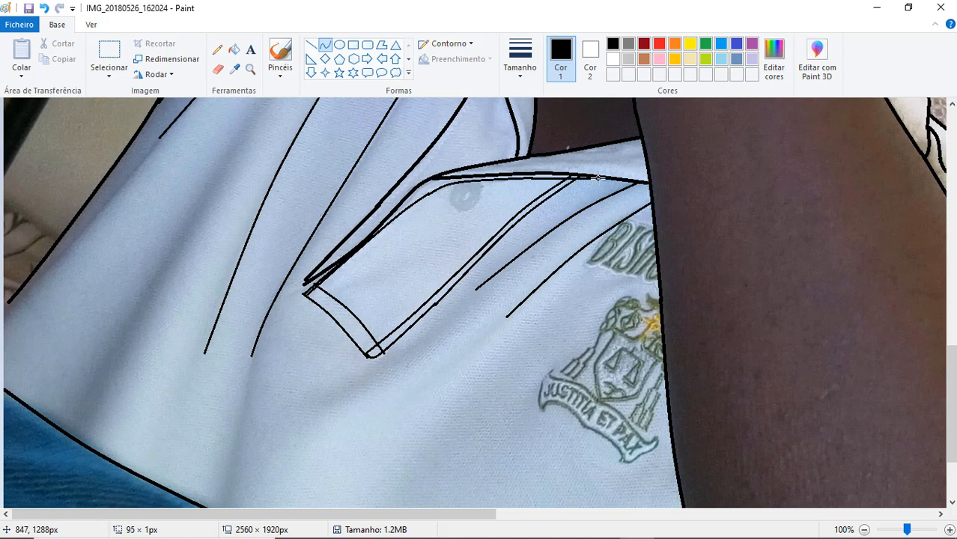
pyautogui.moveTo(483, 190); pyautogui.dragTo(447, 196)
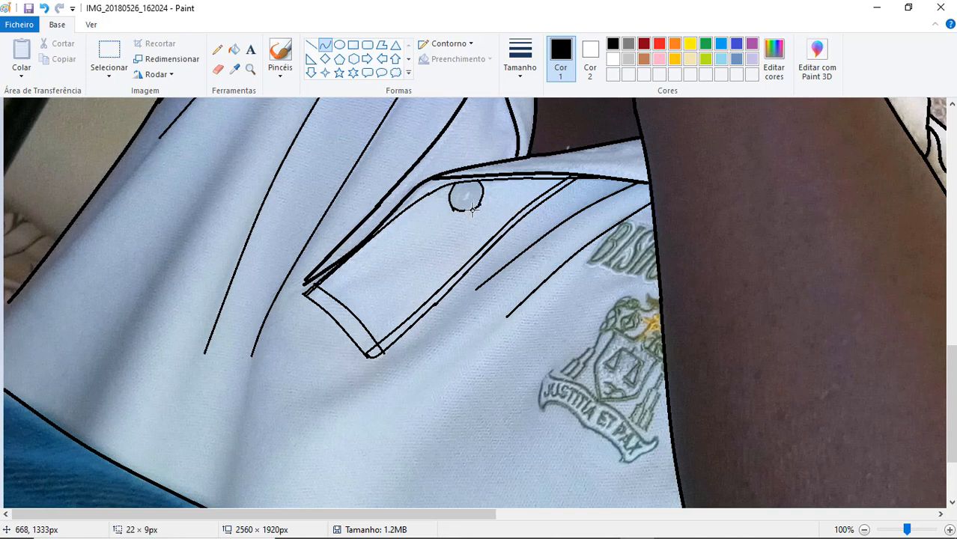
pyautogui.hotkey('ctrl', 'z')
# - Switch to a thicker outline and trace the left end and first upper curve of the emblem's JUSTITIA ET PAX banner
pyautogui.moveTo(551, 368)
pyautogui.mouseDown()
pyautogui.moveTo(542, 409)
pyautogui.moveTo(541, 380)
pyautogui.moveTo(542, 407)
pyautogui.moveTo(581, 388)
pyautogui.moveTo(574, 382)
pyautogui.moveTo(600, 405)
pyautogui.mouseUp()
pyautogui.click(519, 74)
pyautogui.click(545, 156)
pyautogui.click(537, 376)
pyautogui.click(552, 381)
pyautogui.click(588, 388)
# - Trace the lower edge of the emblem's banner, undoing and redrawing curves that miss its outline
pyautogui.moveTo(541, 410)
pyautogui.mouseDown()
pyautogui.moveTo(587, 429)
pyautogui.moveTo(562, 399)
pyautogui.moveTo(641, 417)
pyautogui.moveTo(584, 428)
pyautogui.moveTo(639, 464)
pyautogui.moveTo(620, 463)
pyautogui.moveTo(619, 444)
pyautogui.moveTo(630, 462)
pyautogui.mouseUp()
pyautogui.click(559, 398)
pyautogui.hotkey('ctrl', 'z')
pyautogui.hotkey('ctrl', 'z')
pyautogui.click(551, 401)
pyautogui.click(572, 412)
pyautogui.hotkey('ctrl', 'z')
pyautogui.click(573, 411)
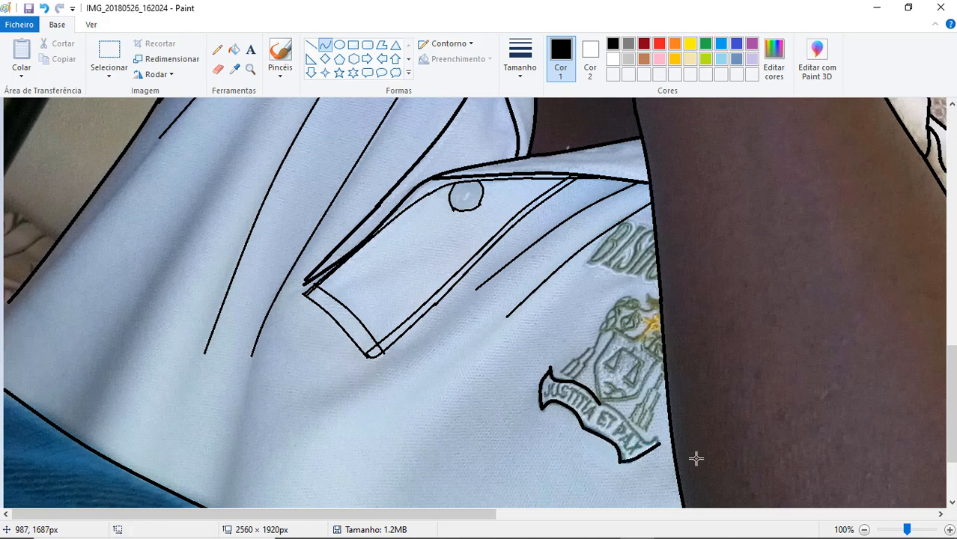
# - Trace the rest of the banner's upper edge and close its end near the forearm
pyautogui.moveTo(599, 404)
pyautogui.mouseDown()
pyautogui.moveTo(630, 417)
pyautogui.moveTo(644, 444)
pyautogui.mouseUp()
pyautogui.moveTo(629, 420); pyautogui.dragTo(624, 411)
pyautogui.click(729, 465)
pyautogui.moveTo(645, 444); pyautogui.dragTo(659, 437)
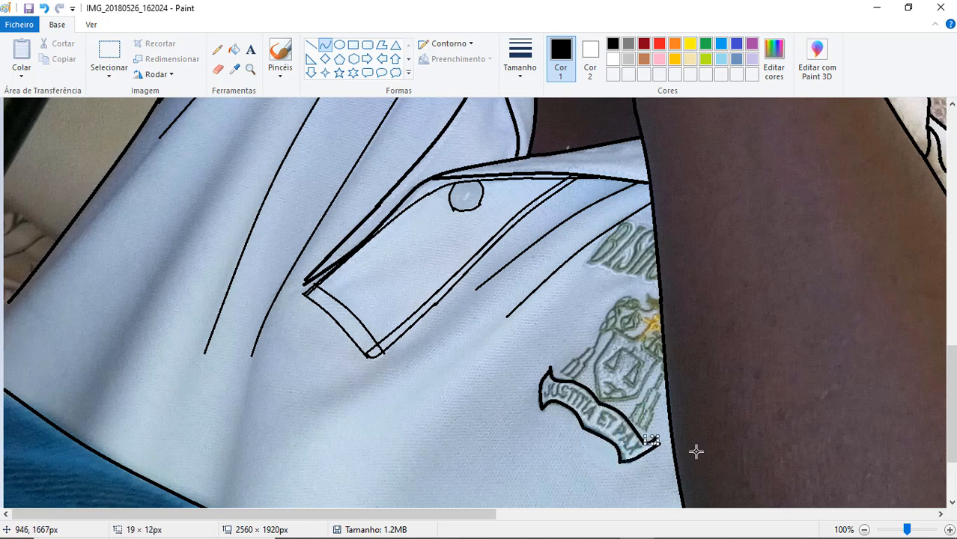
pyautogui.click(697, 451)
# - Trace the embroidered letters above the emblem up to the forearm, undoing strokes that go wrong
pyautogui.moveTo(624, 220)
pyautogui.mouseDown()
pyautogui.moveTo(588, 262)
pyautogui.moveTo(624, 221)
pyautogui.moveTo(616, 243)
pyautogui.mouseUp()
pyautogui.click(670, 244)
pyautogui.moveTo(623, 233)
pyautogui.mouseDown()
pyautogui.moveTo(631, 228)
pyautogui.moveTo(589, 264)
pyautogui.moveTo(617, 251)
pyautogui.moveTo(606, 255)
pyautogui.mouseUp()
pyautogui.hotkey('ctrl', 'z')
pyautogui.click(690, 274)
pyautogui.moveTo(612, 247)
pyautogui.mouseDown()
pyautogui.moveTo(621, 244)
pyautogui.moveTo(606, 264)
pyautogui.moveTo(615, 268)
pyautogui.mouseUp()
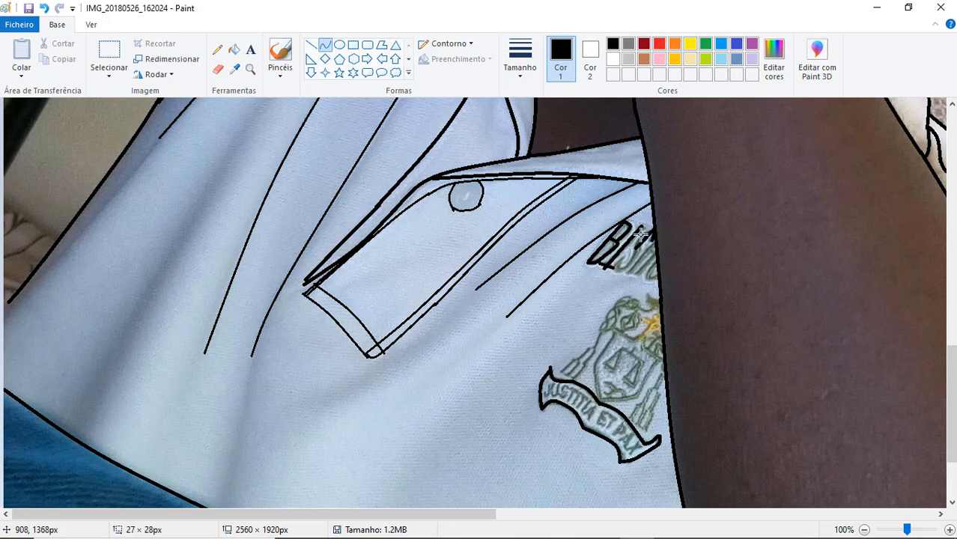
pyautogui.moveTo(635, 247)
pyautogui.mouseDown()
pyautogui.moveTo(613, 266)
pyautogui.moveTo(626, 273)
pyautogui.mouseUp()
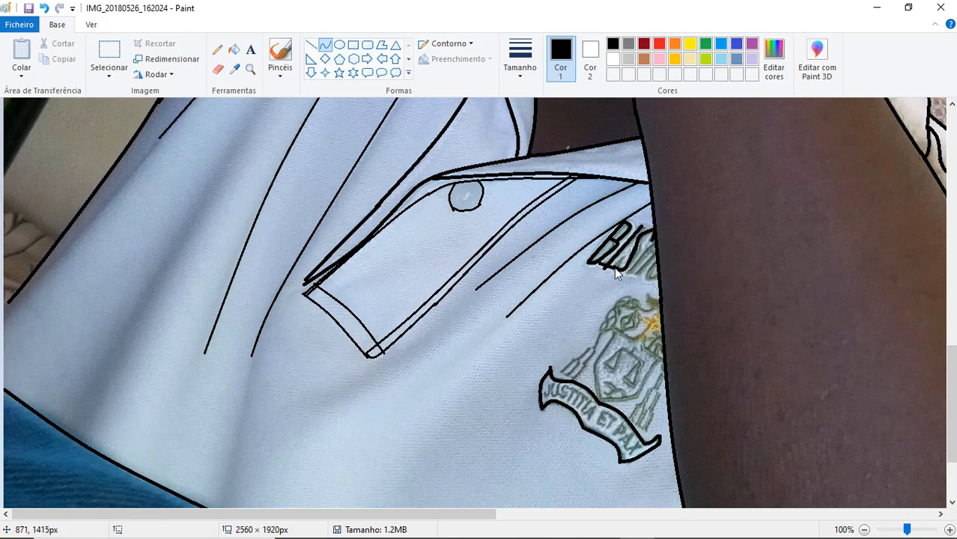
pyautogui.moveTo(653, 240)
pyautogui.mouseDown()
pyautogui.moveTo(630, 268)
pyautogui.moveTo(657, 248)
pyautogui.moveTo(650, 282)
pyautogui.mouseUp()
pyautogui.doubleClick(630, 268)
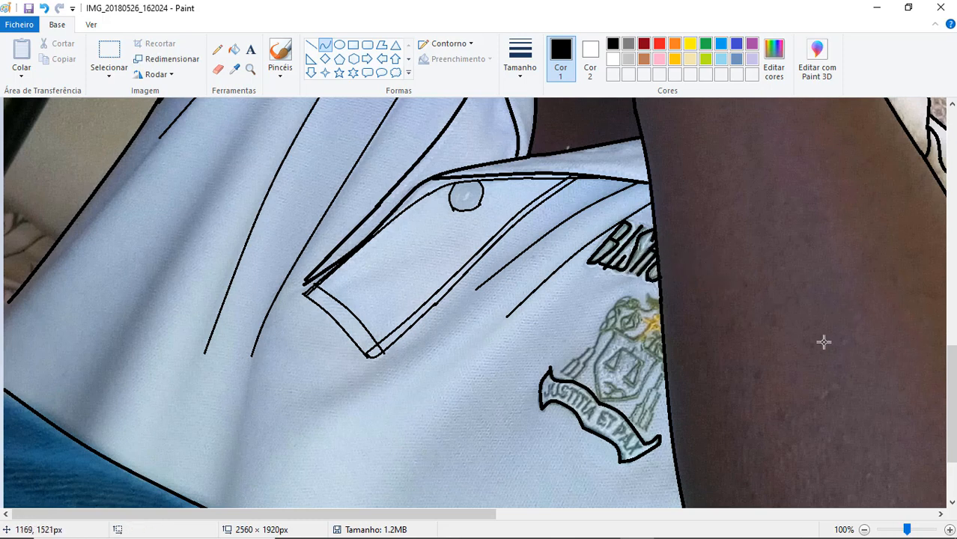
# - Trace the outline of the emblem's shield above the banner, from its curved lower edge to its pointed upper corners
pyautogui.moveTo(615, 329)
pyautogui.mouseDown()
pyautogui.moveTo(593, 364)
pyautogui.moveTo(612, 341)
pyautogui.moveTo(600, 402)
pyautogui.mouseUp()
pyautogui.click(612, 341)
pyautogui.moveTo(597, 381)
pyautogui.mouseDown()
pyautogui.moveTo(637, 396)
pyautogui.moveTo(622, 401)
pyautogui.mouseUp()
pyautogui.click(593, 381)
pyautogui.click(622, 401)
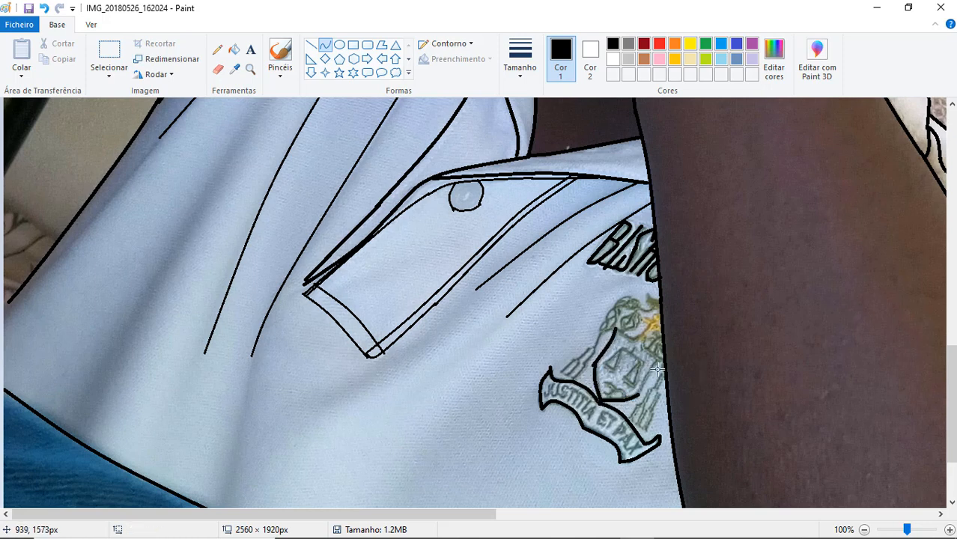
pyautogui.moveTo(659, 360)
pyautogui.mouseDown()
pyautogui.moveTo(637, 397)
pyautogui.moveTo(648, 380)
pyautogui.mouseUp()
pyautogui.click(648, 380)
pyautogui.click(603, 356)
pyautogui.moveTo(616, 328); pyautogui.dragTo(644, 336)
# - Trace the scales inside the emblem's shield and the small motif beneath them
pyautogui.moveTo(631, 337)
pyautogui.mouseDown()
pyautogui.moveTo(661, 361)
pyautogui.moveTo(615, 354)
pyautogui.moveTo(616, 371)
pyautogui.moveTo(666, 369)
pyautogui.moveTo(617, 368)
pyautogui.mouseUp()
pyautogui.click(633, 343)
pyautogui.doubleClick(644, 363)
pyautogui.doubleClick(616, 372)
pyautogui.moveTo(603, 363)
pyautogui.mouseDown()
pyautogui.moveTo(617, 372)
pyautogui.moveTo(642, 362)
pyautogui.moveTo(634, 388)
pyautogui.mouseUp()
pyautogui.doubleClick(643, 361)
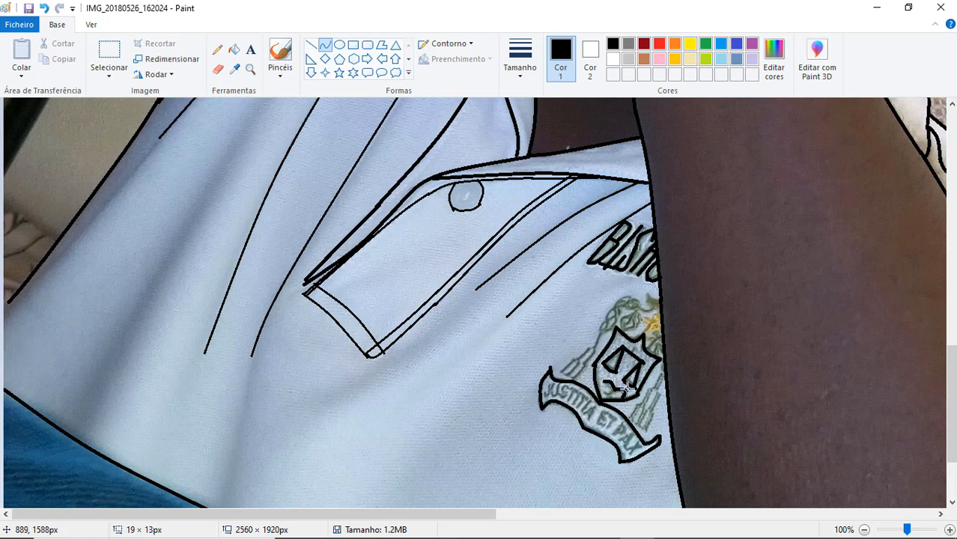
pyautogui.click(620, 392)
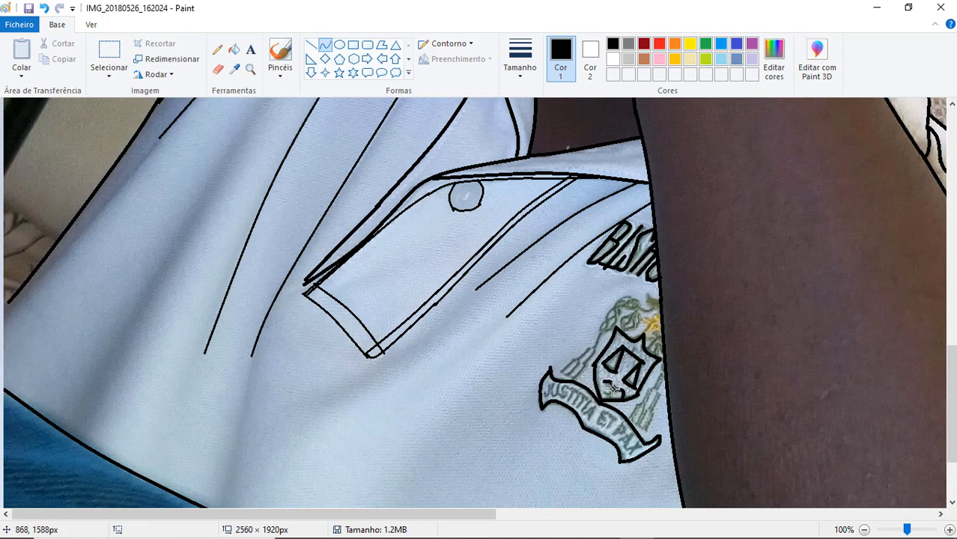
# - Outline the two slanted elongated ornaments between the shield and the left end of the banner
pyautogui.click(577, 362)
pyautogui.moveTo(574, 359); pyautogui.dragTo(596, 347)
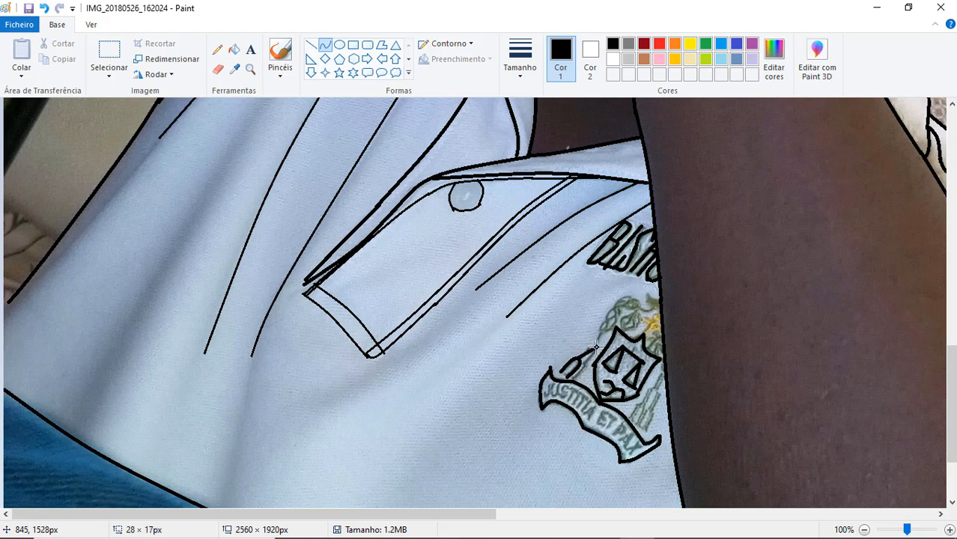
pyautogui.click(600, 334)
pyautogui.click(637, 369)
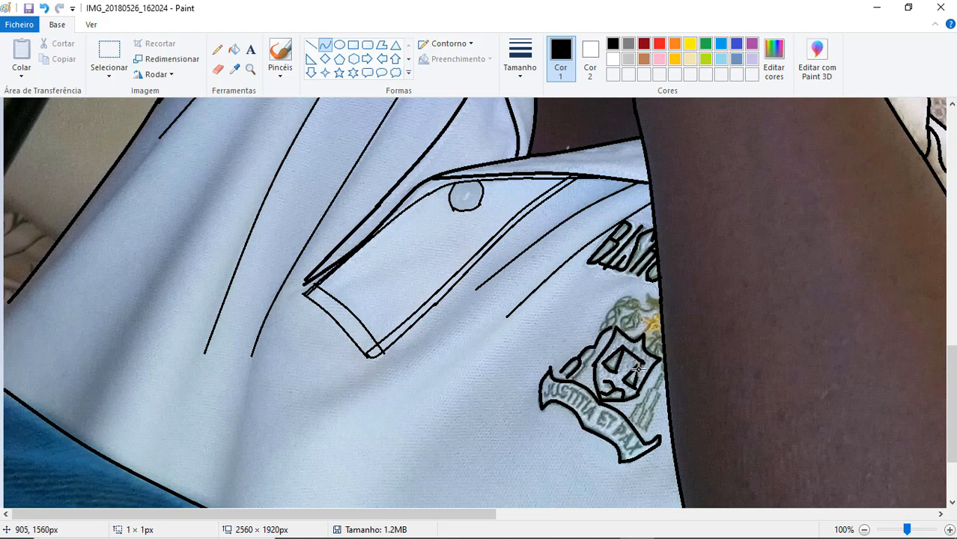
pyautogui.moveTo(585, 362)
pyautogui.mouseDown()
pyautogui.moveTo(590, 356)
pyautogui.moveTo(575, 378)
pyautogui.moveTo(581, 371)
pyautogui.mouseUp()
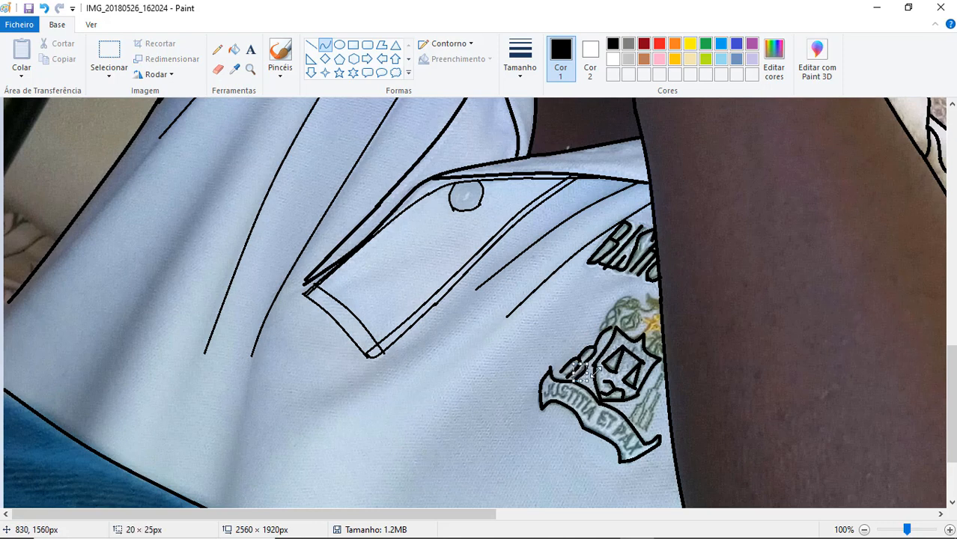
# - Outline the matching elongated ornaments between the shield and the forearm
pyautogui.click(656, 379)
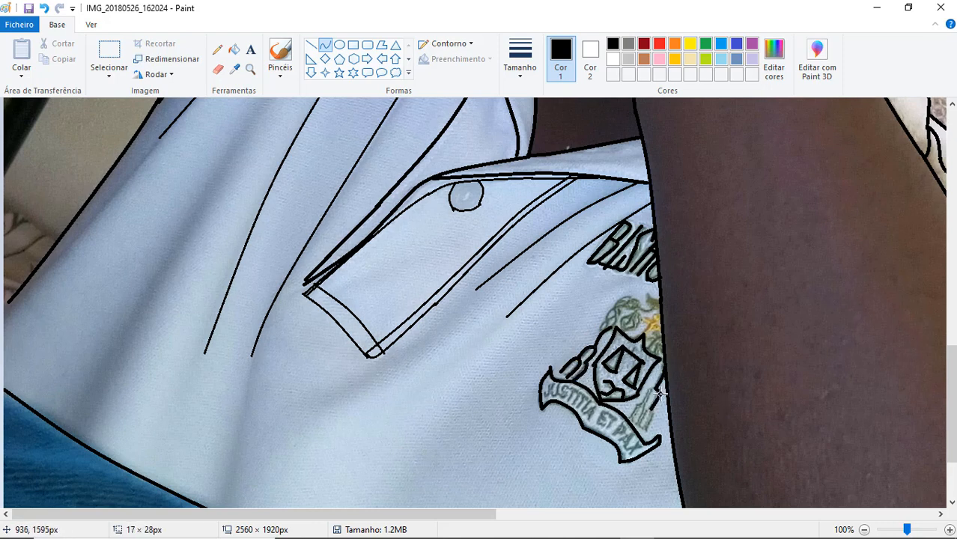
pyautogui.click(660, 394)
pyautogui.rightClick(659, 392)
pyautogui.click(685, 403)
pyautogui.moveTo(659, 389); pyautogui.dragTo(653, 409)
pyautogui.click(656, 415)
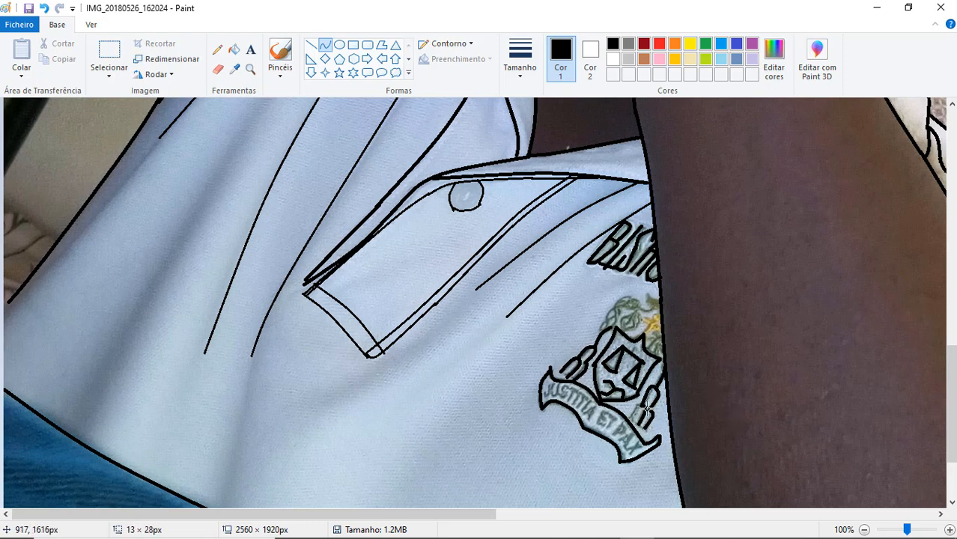
pyautogui.click(684, 404)
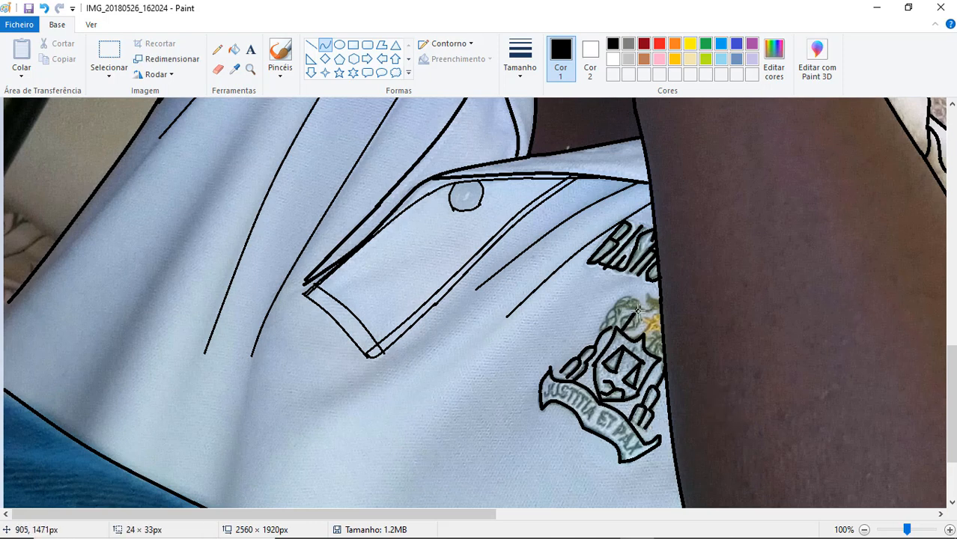
# - Trace the crest ornaments above the shield, and undo the strokes tried over the banner's lettering
pyautogui.moveTo(635, 318); pyautogui.dragTo(619, 335)
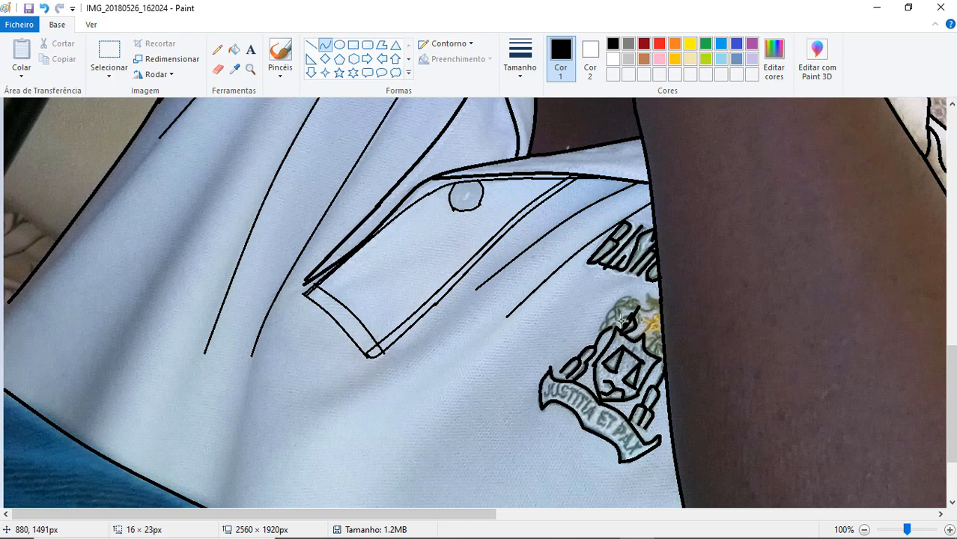
pyautogui.click(621, 321)
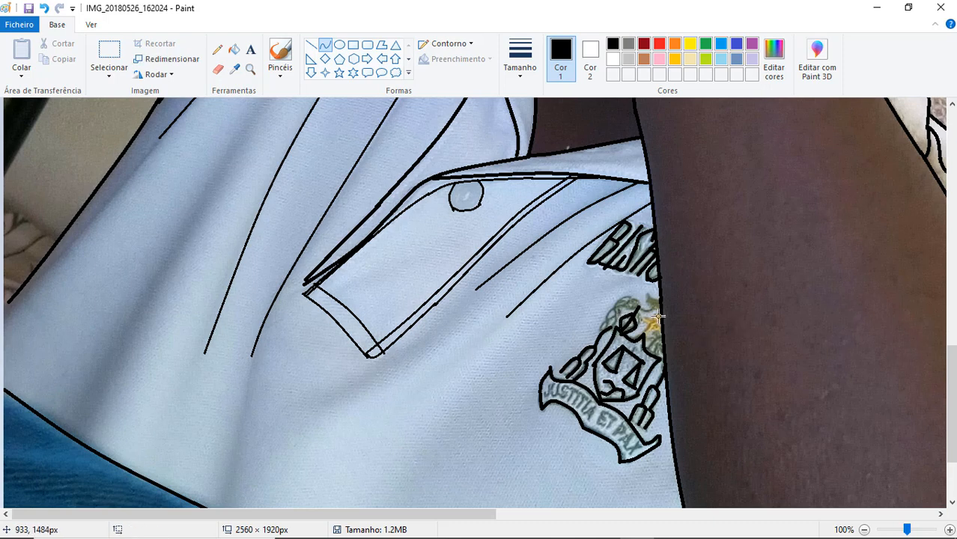
pyautogui.click(604, 320)
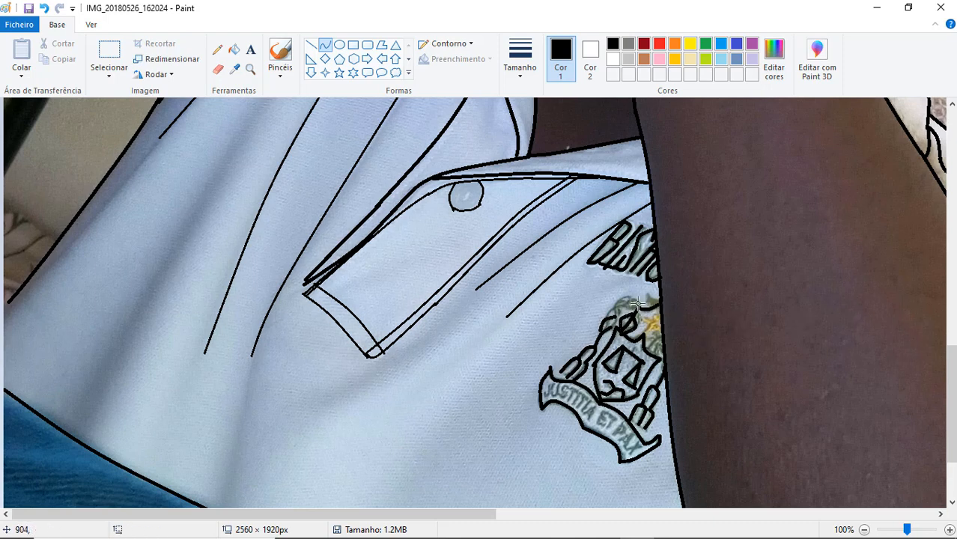
pyautogui.moveTo(639, 306)
pyautogui.mouseDown()
pyautogui.moveTo(612, 327)
pyautogui.moveTo(639, 298)
pyautogui.mouseUp()
pyautogui.click(612, 305)
pyautogui.click(614, 315)
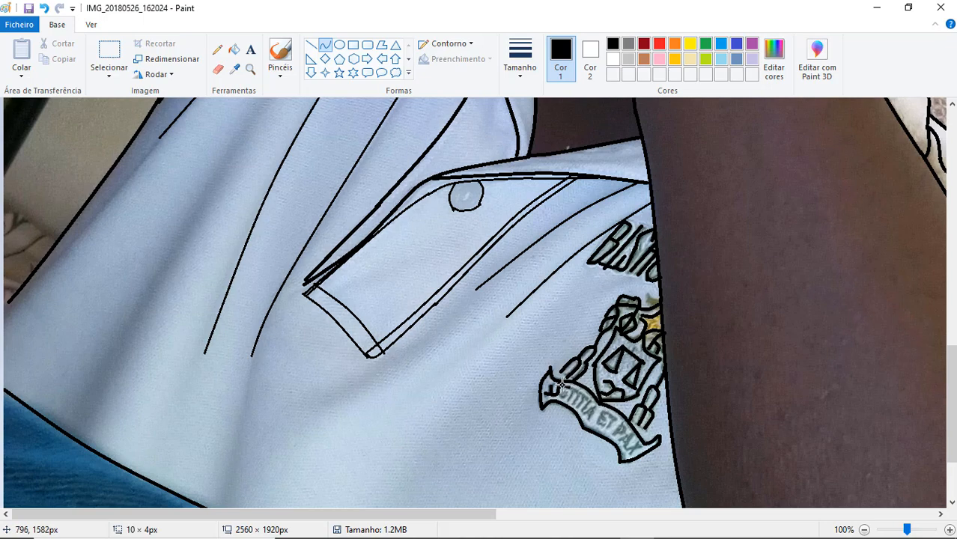
pyautogui.hotkey('ctrl', 'z')
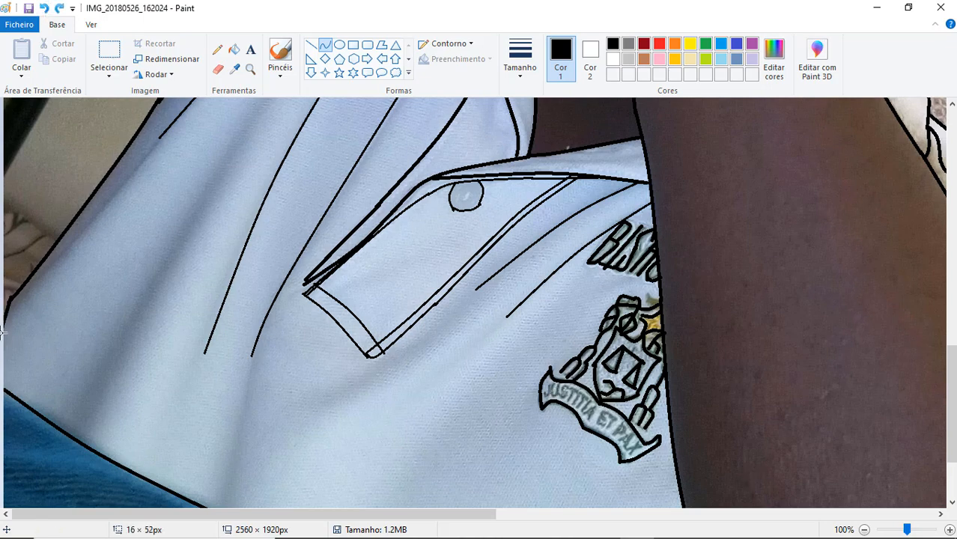
# - Trace the folds along the upper and outer part of the inside of the ear
pyautogui.scroll(8, 4, 305)
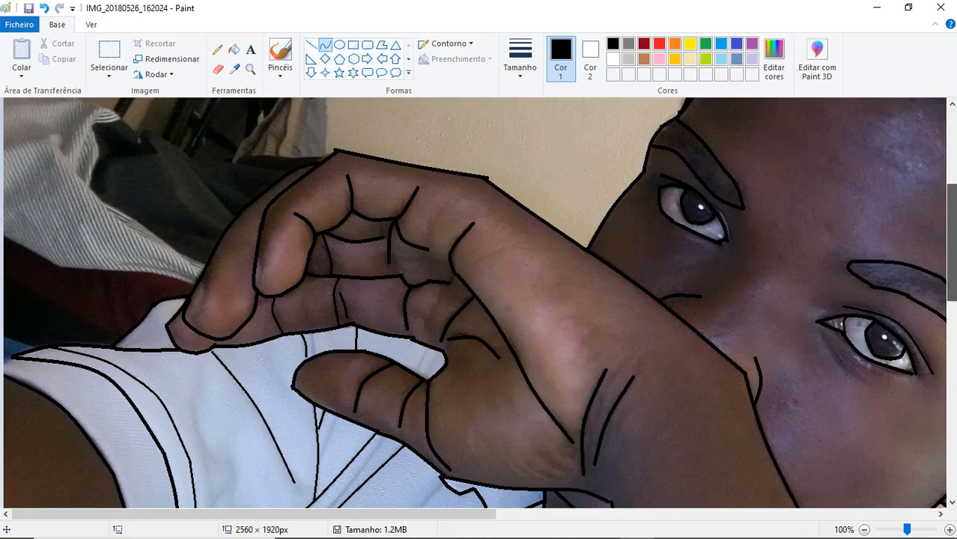
pyautogui.moveTo(952, 233); pyautogui.dragTo(951, 440)
pyautogui.moveTo(466, 515); pyautogui.dragTo(729, 515)
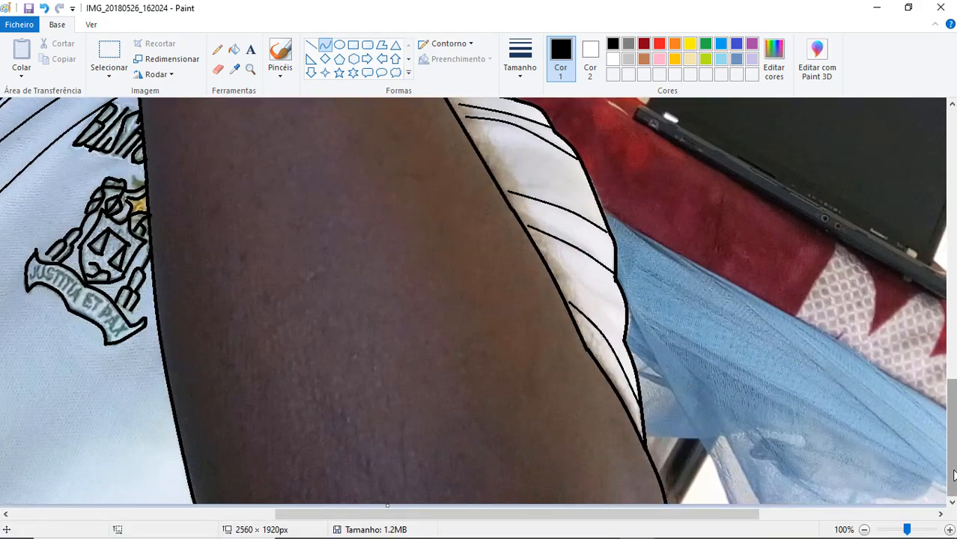
pyautogui.moveTo(952, 449); pyautogui.dragTo(951, 289)
pyautogui.moveTo(502, 309); pyautogui.dragTo(561, 314)
pyautogui.moveTo(515, 308)
pyautogui.mouseDown()
pyautogui.moveTo(506, 304)
pyautogui.moveTo(529, 365)
pyautogui.moveTo(506, 359)
pyautogui.mouseUp()
pyautogui.moveTo(507, 312); pyautogui.dragTo(491, 356)
pyautogui.moveTo(504, 339); pyautogui.dragTo(522, 323)
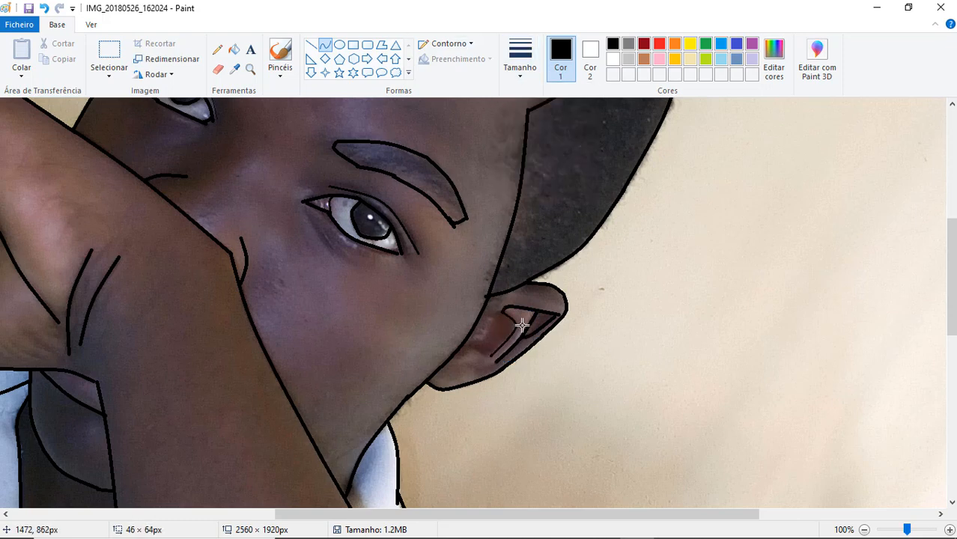
pyautogui.click(522, 323)
# - Outline the hollow in the middle of the ear, undoing and redrawing strokes that miss its edge
pyautogui.click(468, 344)
pyautogui.moveTo(468, 344)
pyautogui.mouseDown()
pyautogui.moveTo(490, 353)
pyautogui.moveTo(459, 347)
pyautogui.mouseUp()
pyautogui.hotkey('ctrl', 'z')
pyautogui.moveTo(464, 347); pyautogui.dragTo(466, 347)
pyautogui.moveTo(480, 311); pyautogui.dragTo(505, 311)
pyautogui.hotkey('ctrl', 'z')
pyautogui.click(488, 311)
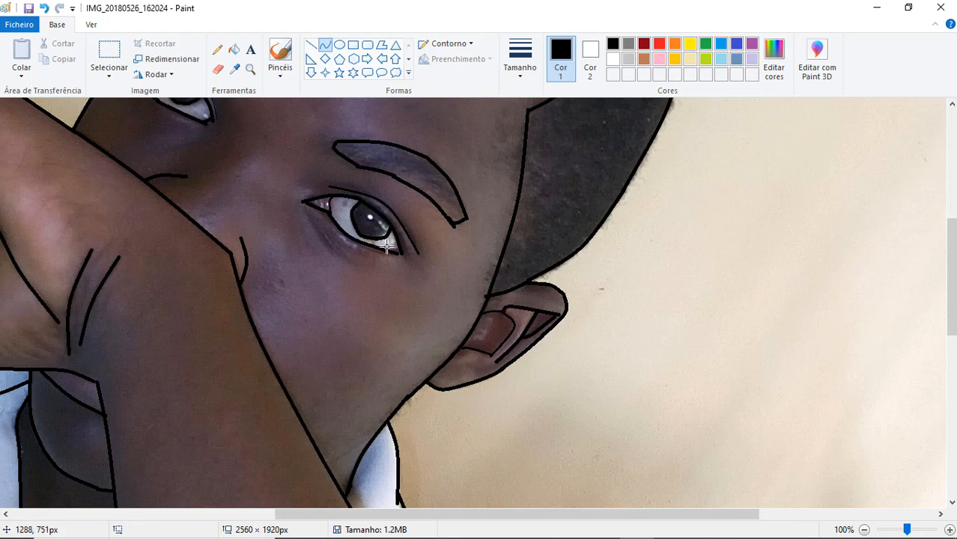
# - Touch up the lines around the eye on the left of the face and add a short line between the eyebrows
pyautogui.moveTo(951, 278); pyautogui.dragTo(951, 237)
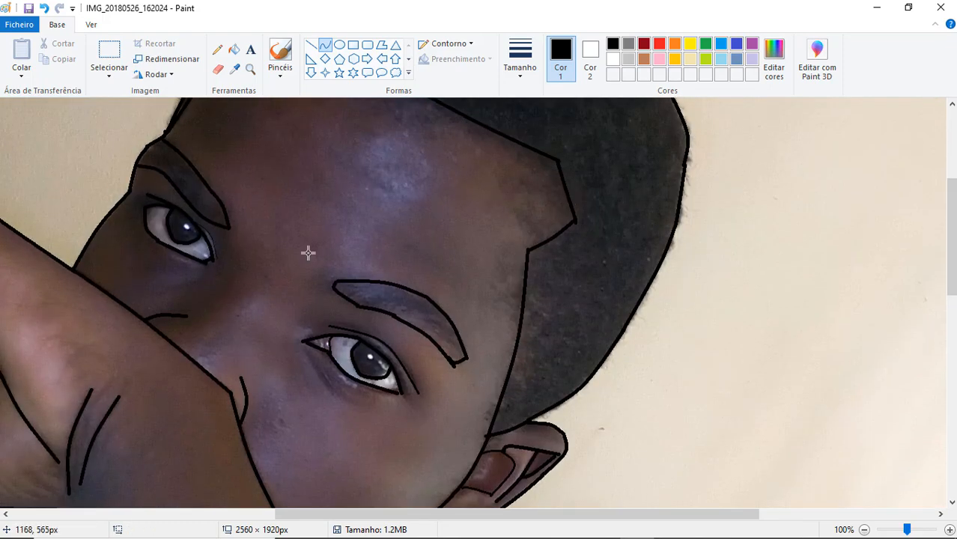
pyautogui.moveTo(188, 216); pyautogui.dragTo(217, 261)
pyautogui.moveTo(209, 230); pyautogui.dragTo(212, 233)
pyautogui.click(212, 237)
pyautogui.moveTo(304, 268); pyautogui.dragTo(313, 275)
# - Zoom out to 25% to show the whole traced portrait and save the image
pyautogui.moveTo(953, 289); pyautogui.dragTo(885, 500)
pyautogui.click(864, 529)
pyautogui.click(865, 530)
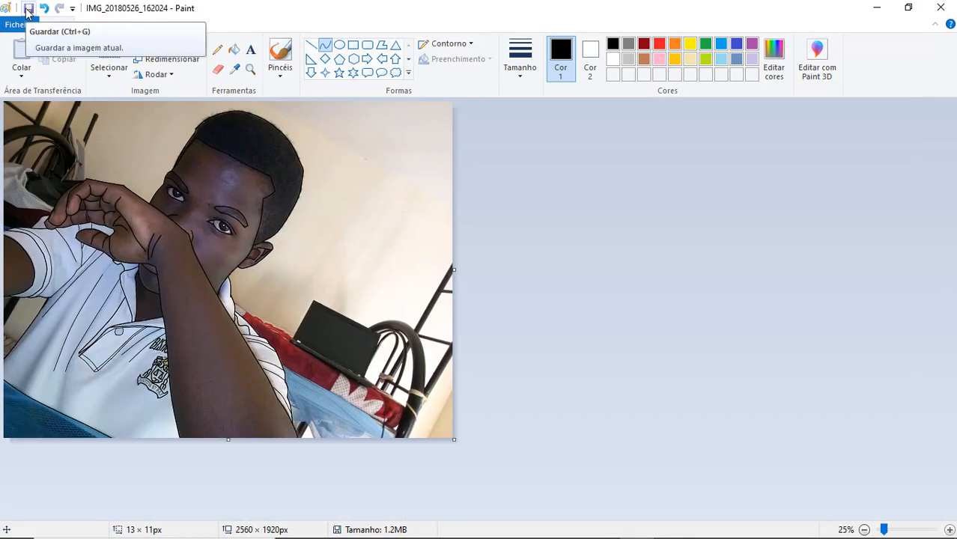
pyautogui.click(27, 10)
# - Search the computer for PhotoScape, launch it and open its photo editor
pyautogui.click(206, 525)
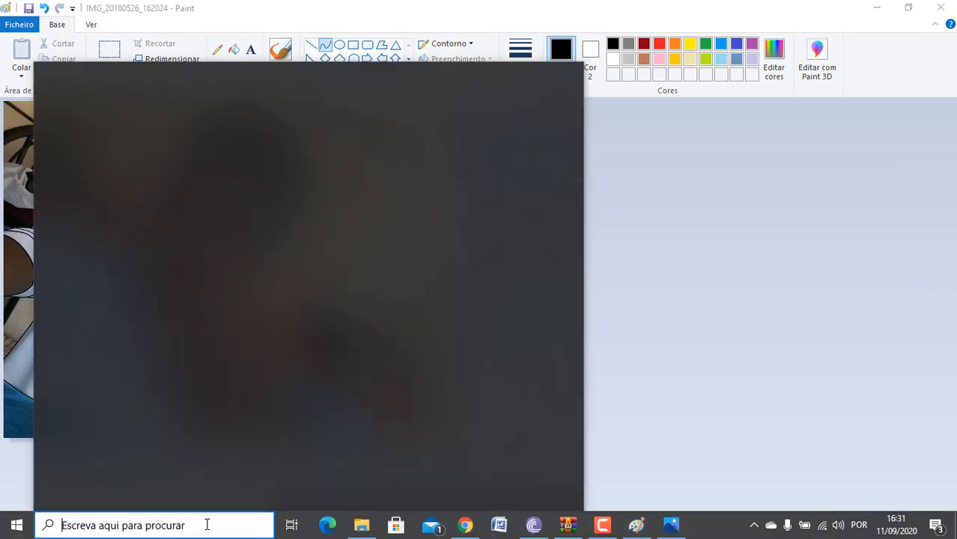
pyautogui.write('photosc')
pyautogui.click(141, 144)
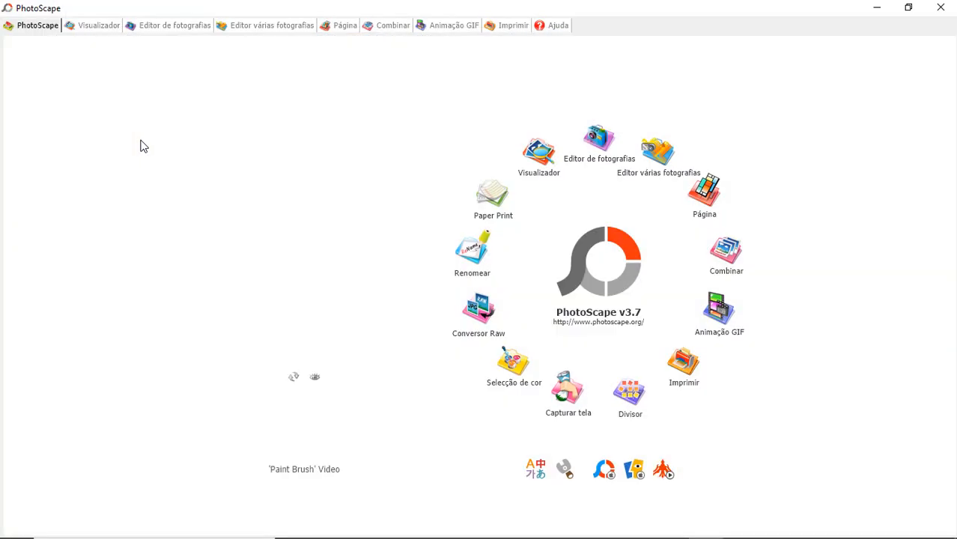
pyautogui.click(599, 140)
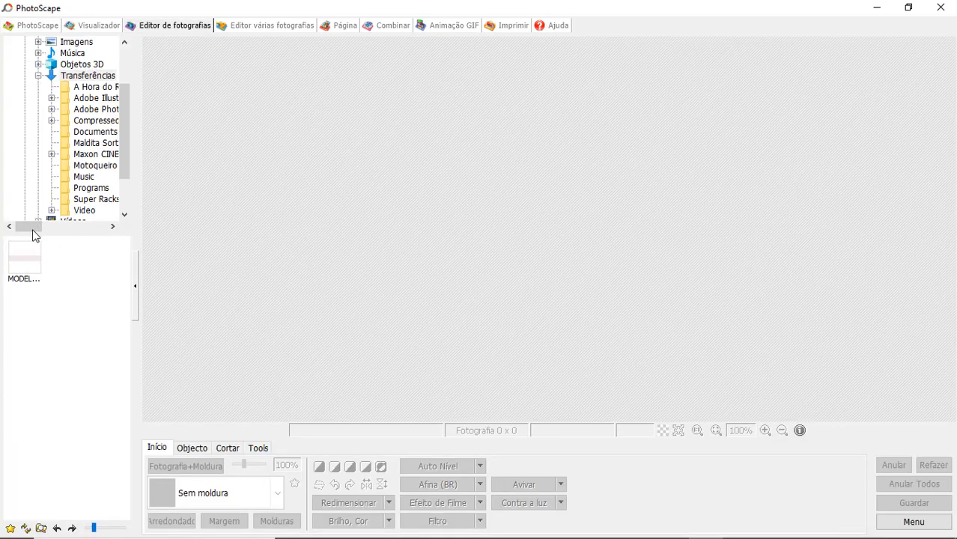
# - Load the traced portrait IMG_20180526_162024.jpg from the Meus Projectos > Cartoon folder on drive D
pyautogui.moveTo(33, 233)
pyautogui.mouseDown()
pyautogui.moveTo(90, 235)
pyautogui.moveTo(35, 230)
pyautogui.moveTo(41, 222)
pyautogui.mouseUp()
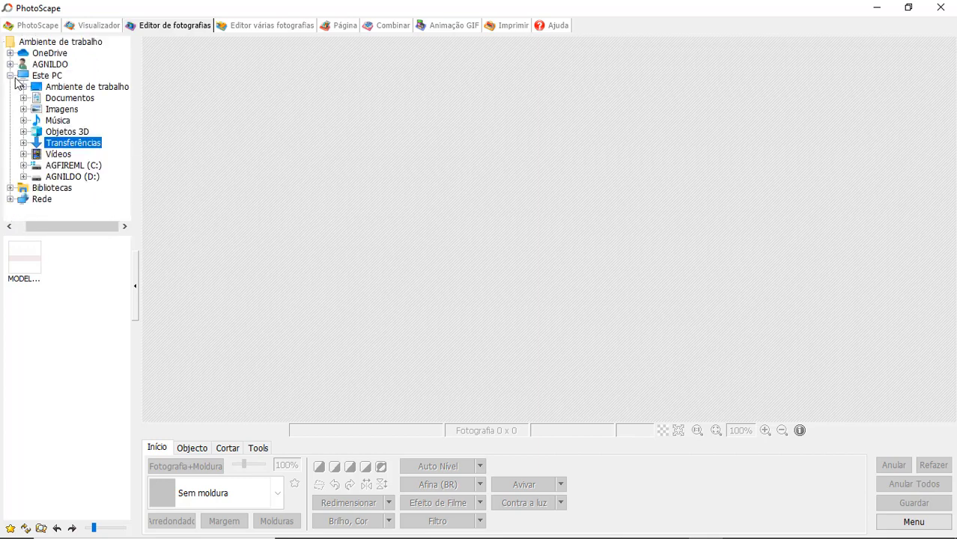
pyautogui.click(45, 177)
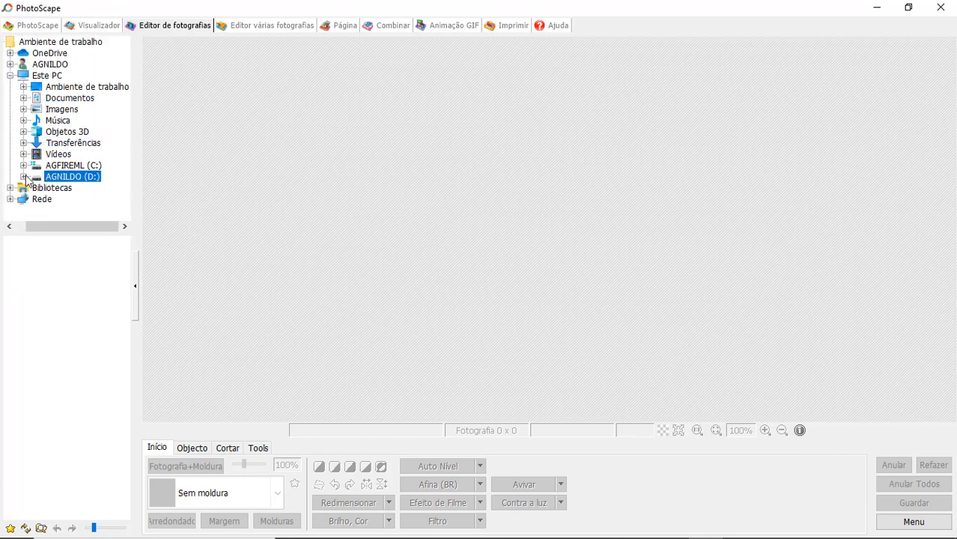
pyautogui.click(23, 177)
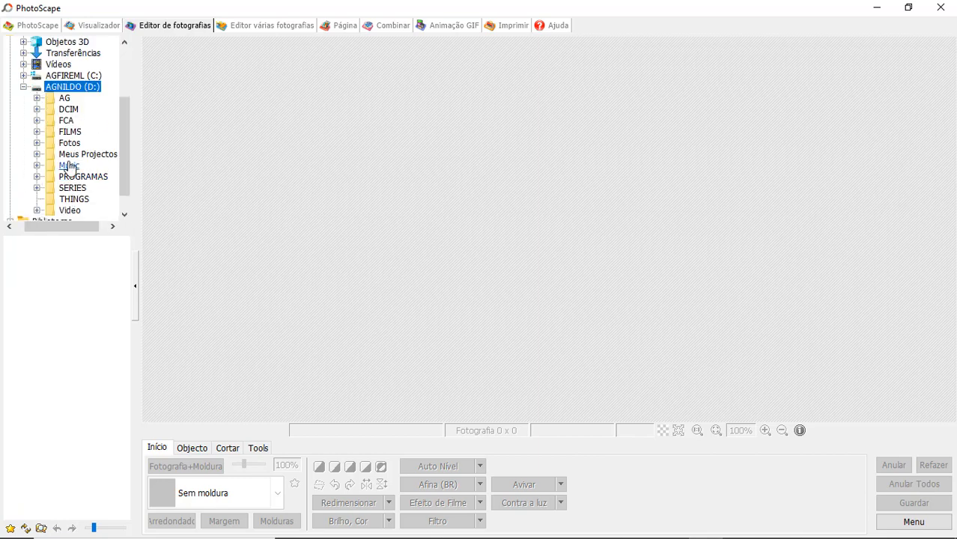
pyautogui.click(36, 154)
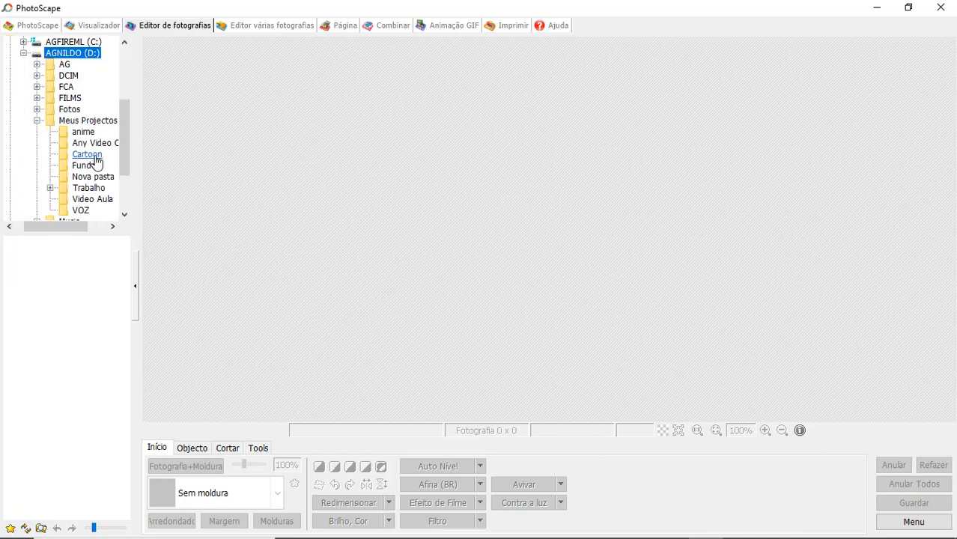
pyautogui.click(78, 155)
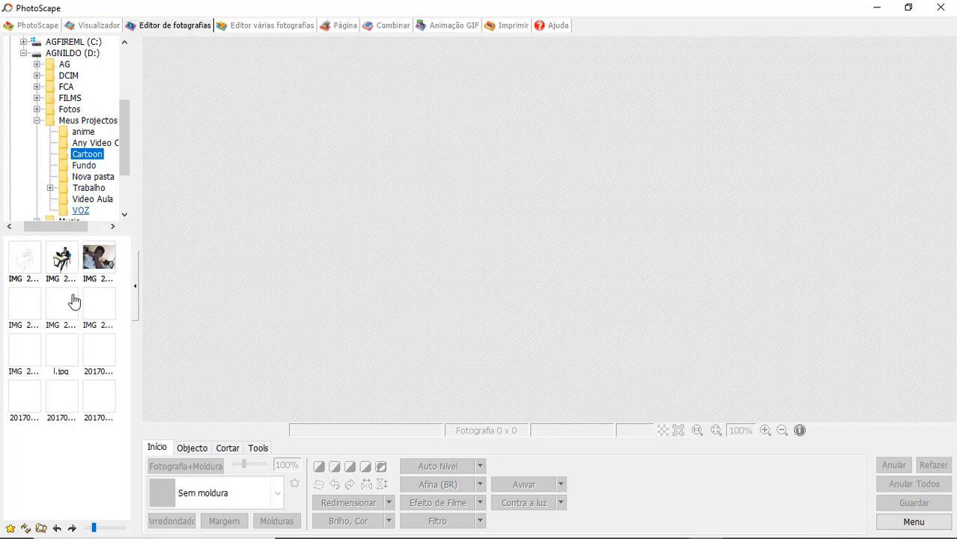
pyautogui.click(91, 255)
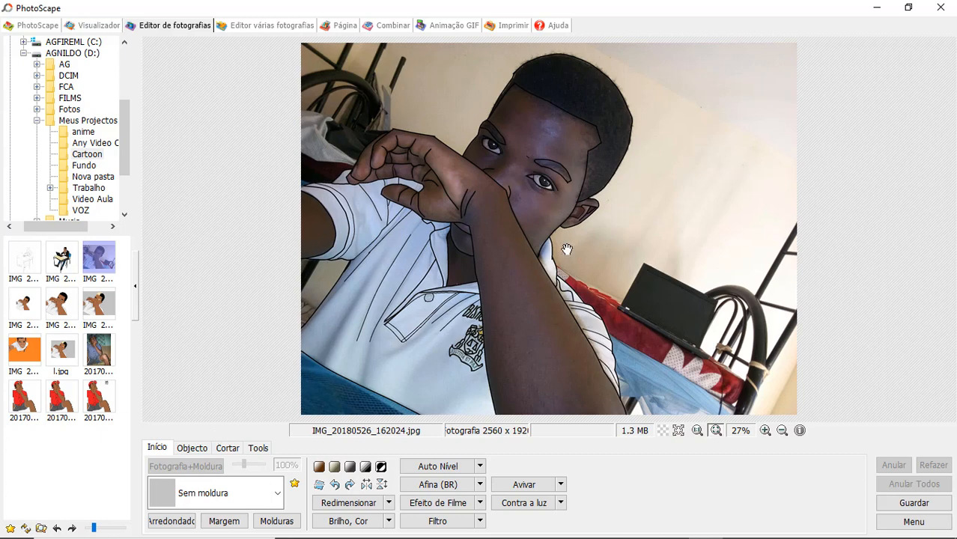
pyautogui.click(483, 524)
pyautogui.moveTo(508, 526)
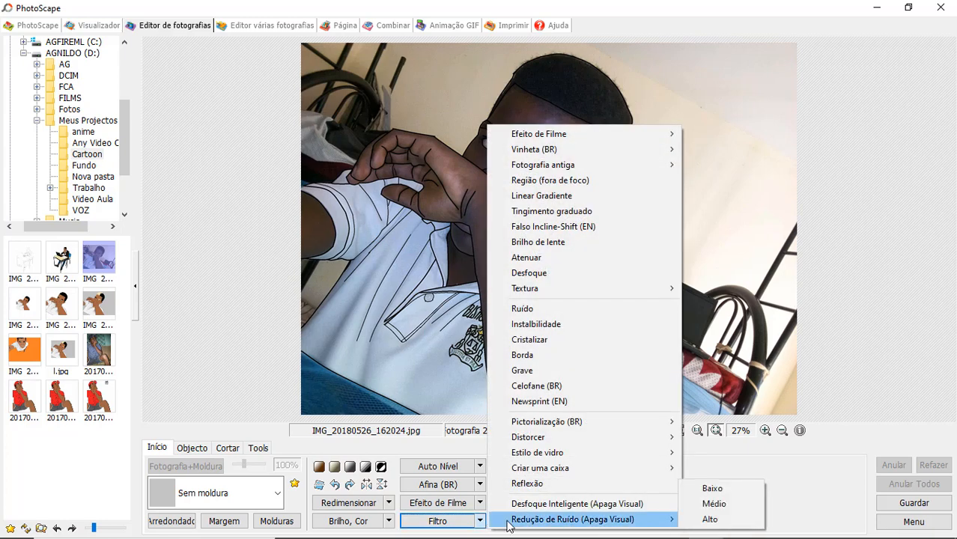
pyautogui.click(389, 521)
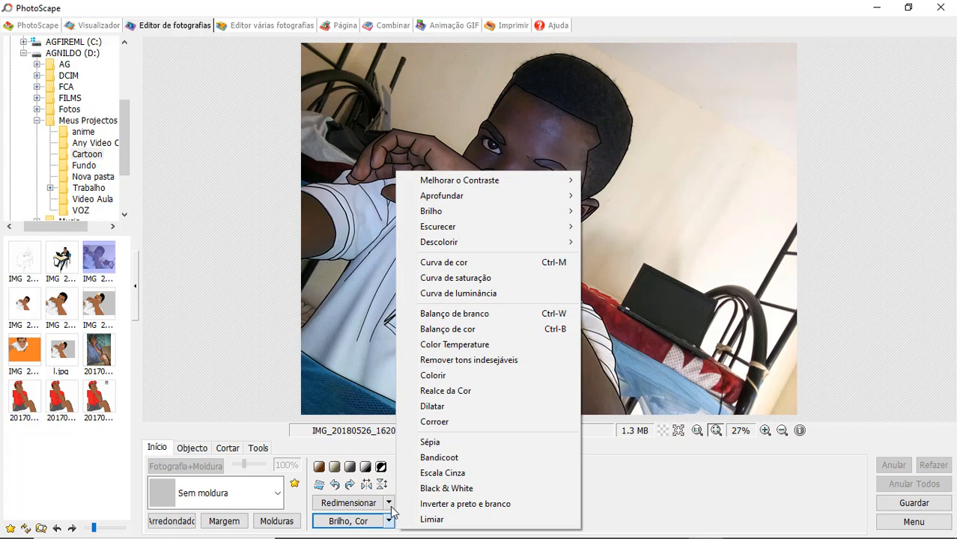
pyautogui.click(389, 503)
pyautogui.click(512, 530)
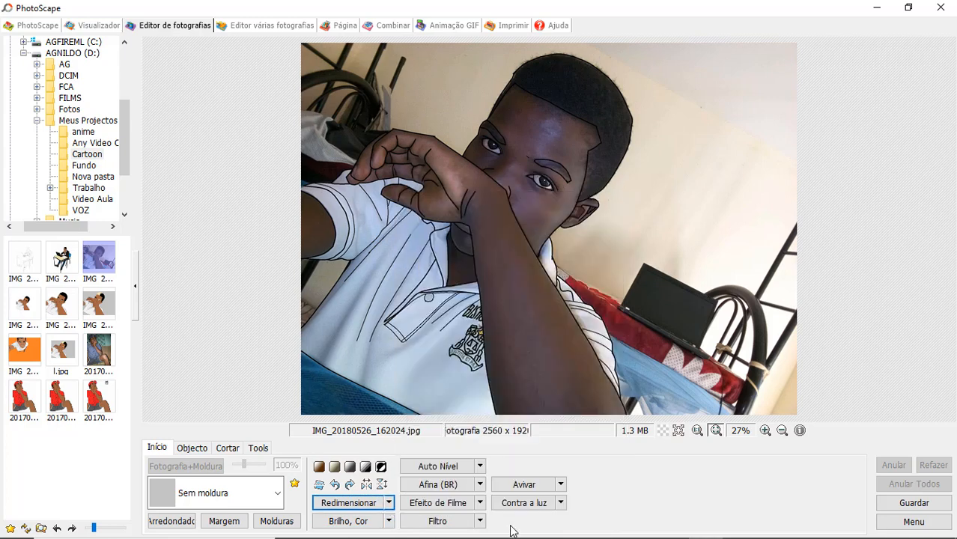
pyautogui.click(480, 503)
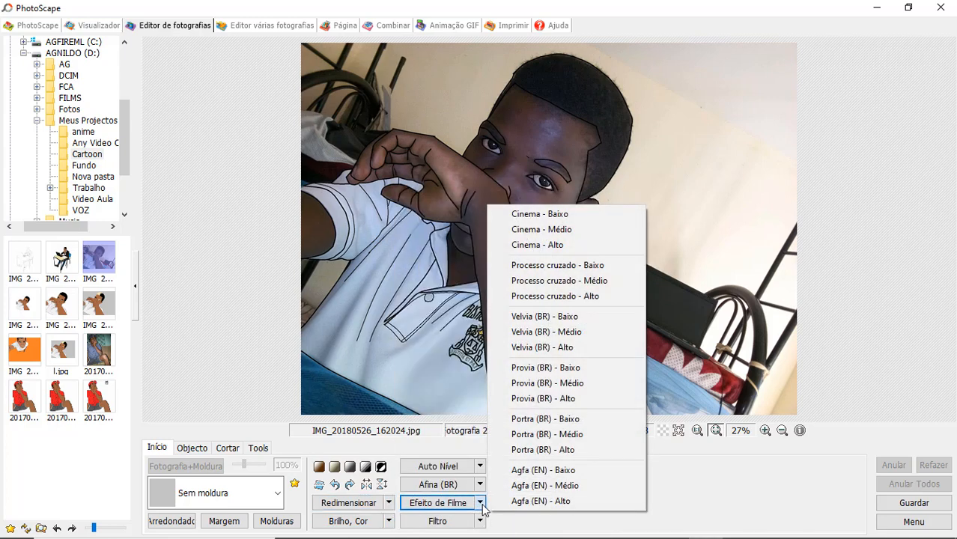
pyautogui.click(519, 522)
# - Try the backlight correction (Contra a luz) on the portrait and undo it
pyautogui.click(556, 505)
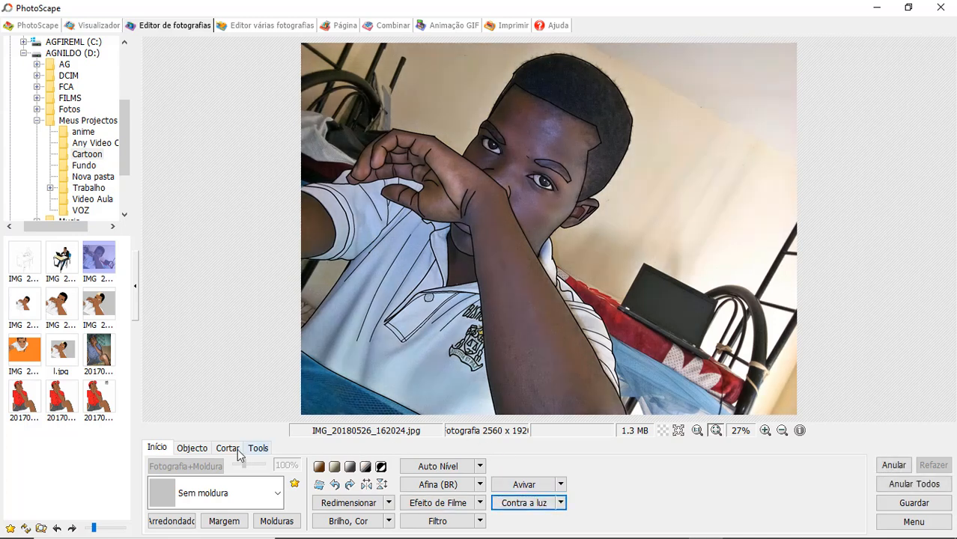
pyautogui.click(896, 462)
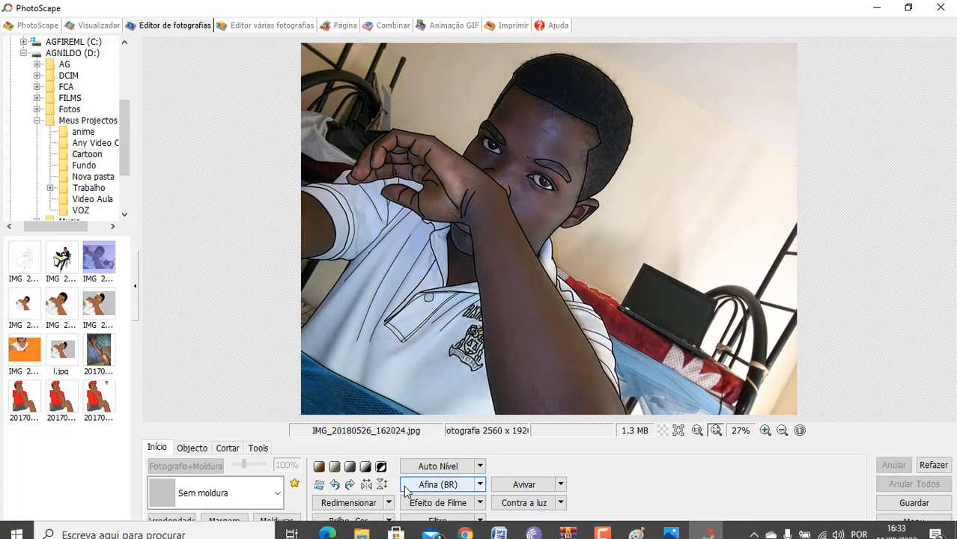
# - Apply a black threshold (Limiar) of 8 to reduce the traced portrait to line art
pyautogui.click(390, 520)
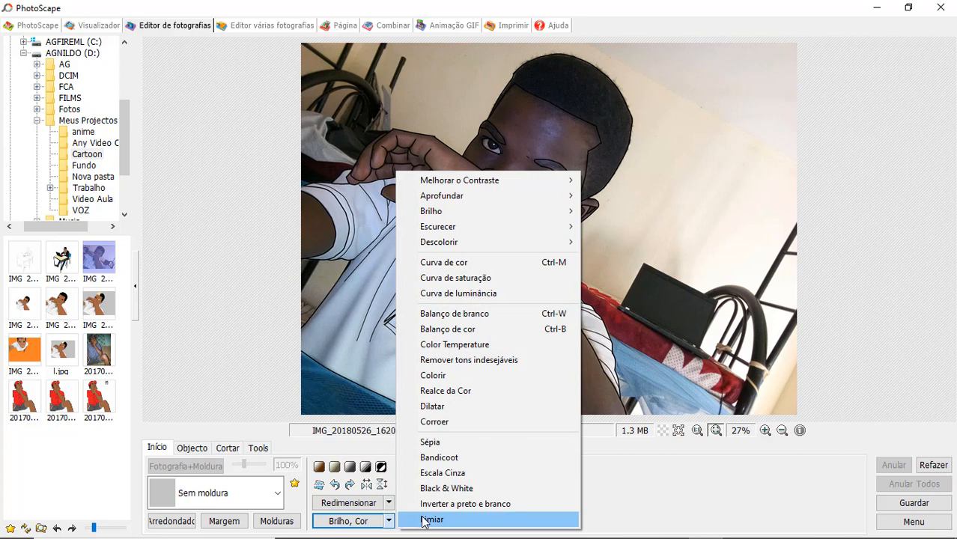
pyautogui.click(428, 519)
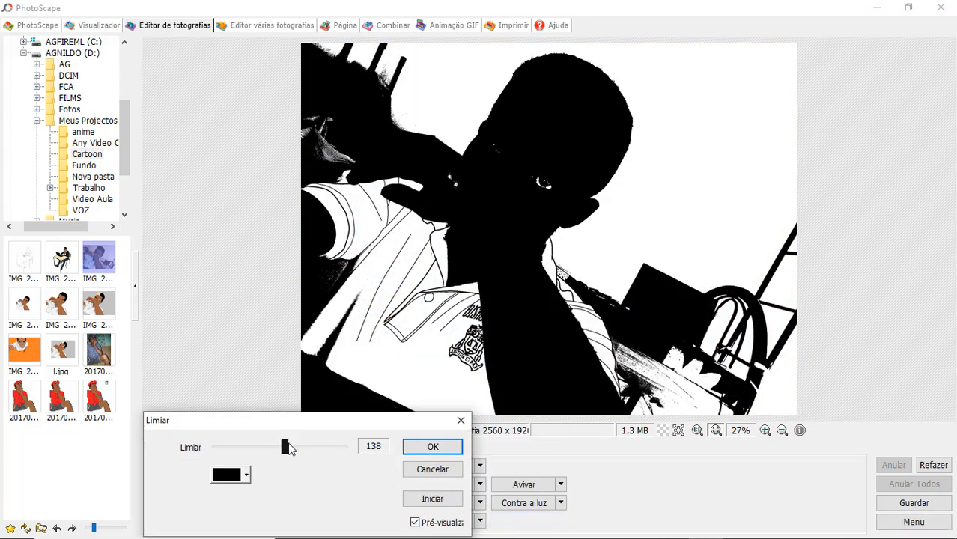
pyautogui.moveTo(289, 448); pyautogui.dragTo(261, 447)
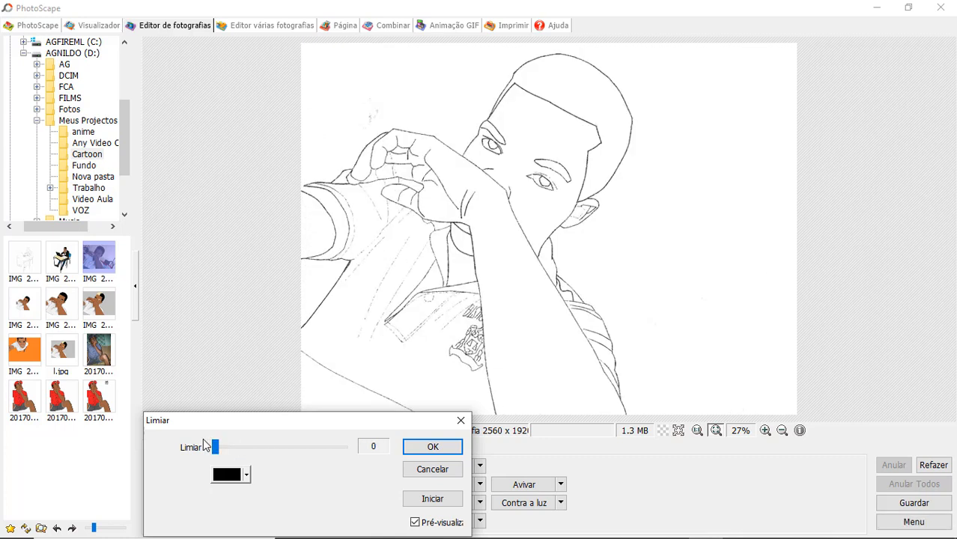
pyautogui.moveTo(216, 447); pyautogui.dragTo(225, 448)
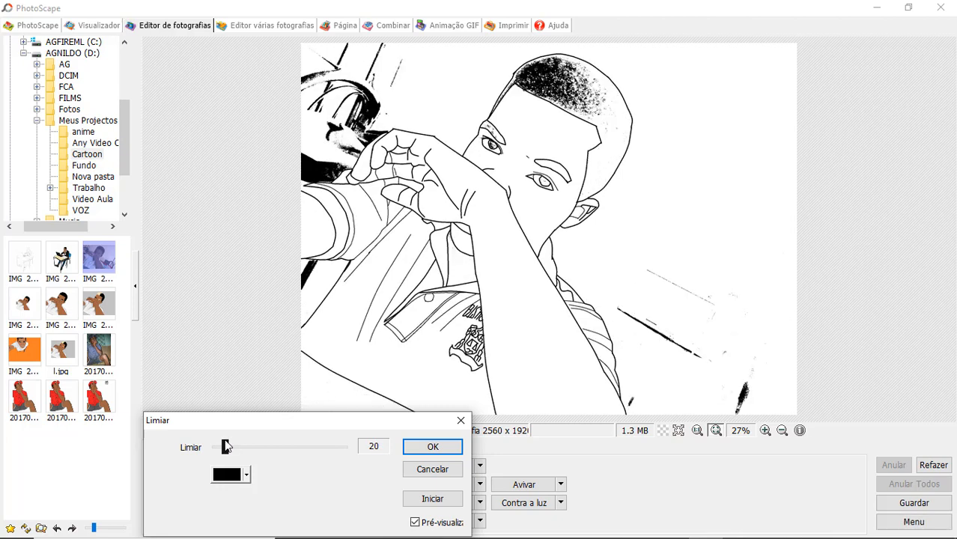
pyautogui.moveTo(222, 446); pyautogui.dragTo(221, 445)
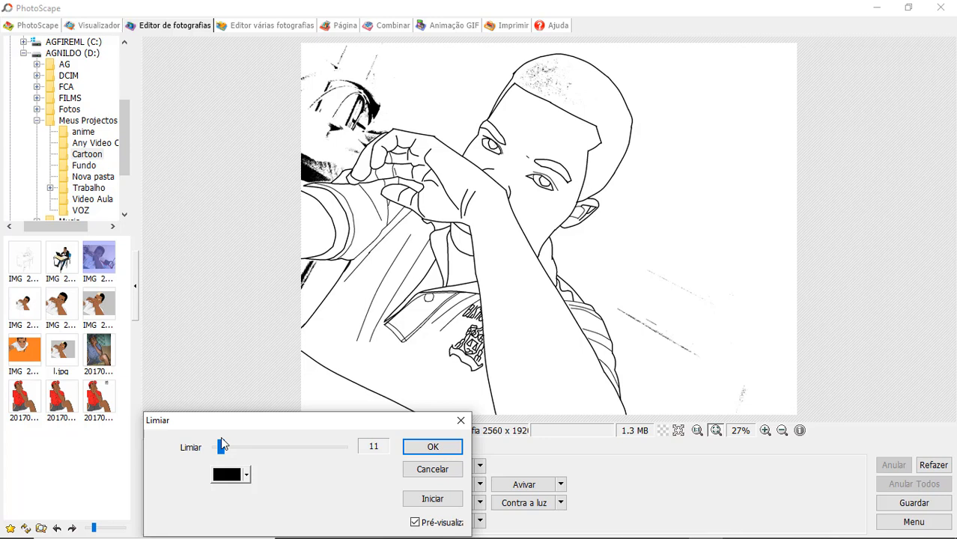
pyautogui.moveTo(221, 439); pyautogui.dragTo(214, 441)
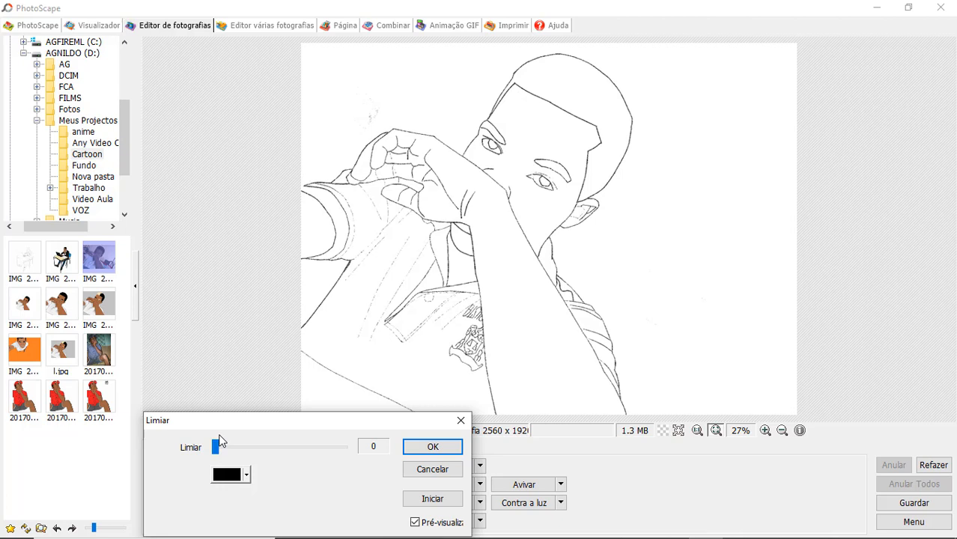
pyautogui.moveTo(215, 446); pyautogui.dragTo(220, 446)
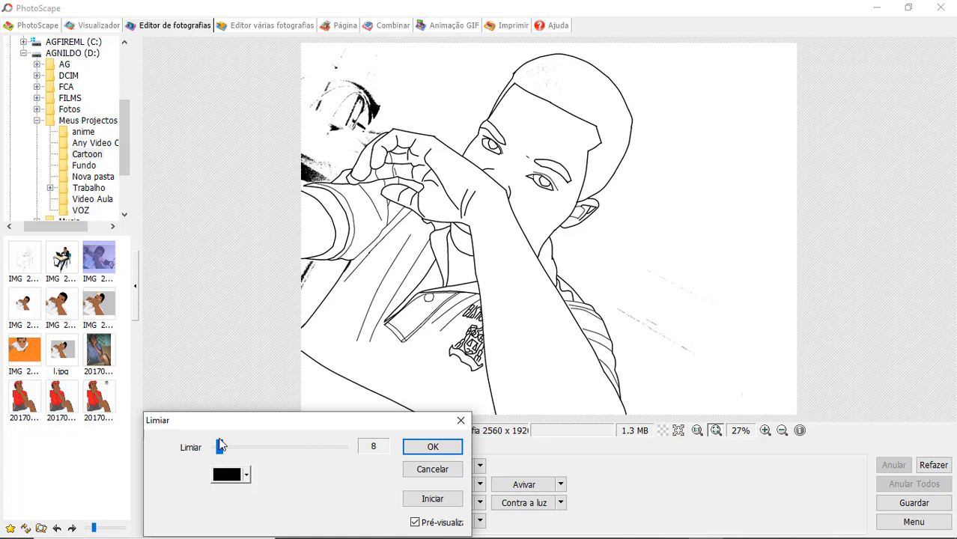
pyautogui.click(432, 447)
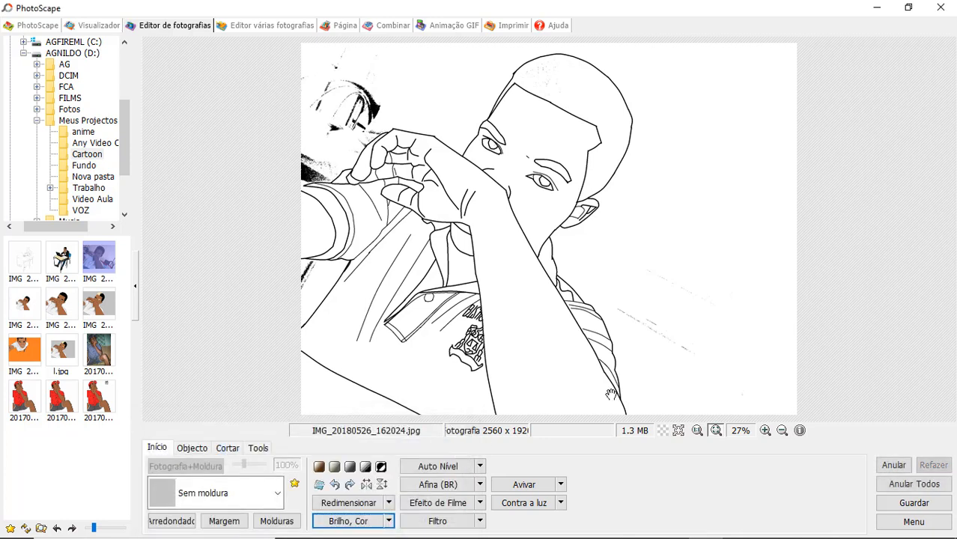
# - Save the line art as the JPEG IMG_20180526_162024 in the Imagens folder
pyautogui.click(913, 502)
pyautogui.click(318, 273)
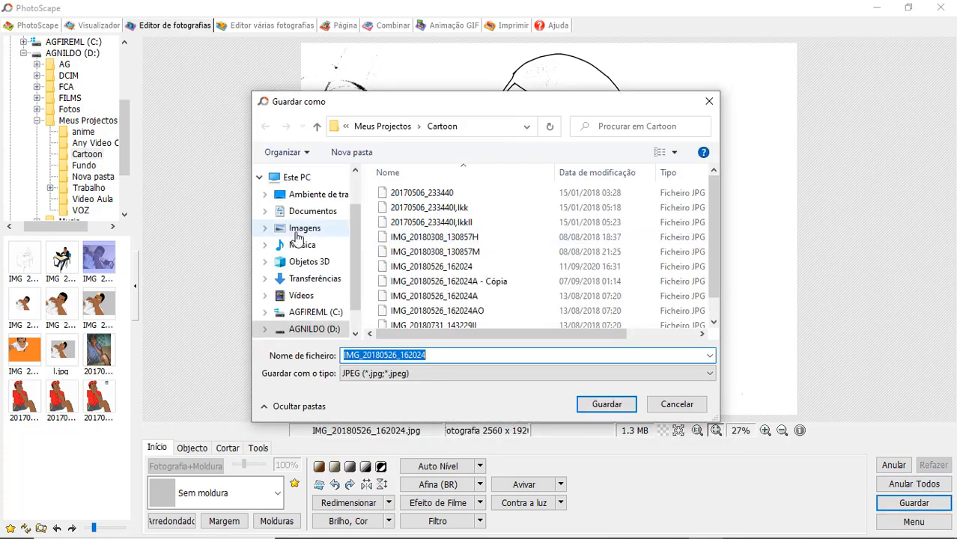
pyautogui.click(303, 228)
pyautogui.click(607, 403)
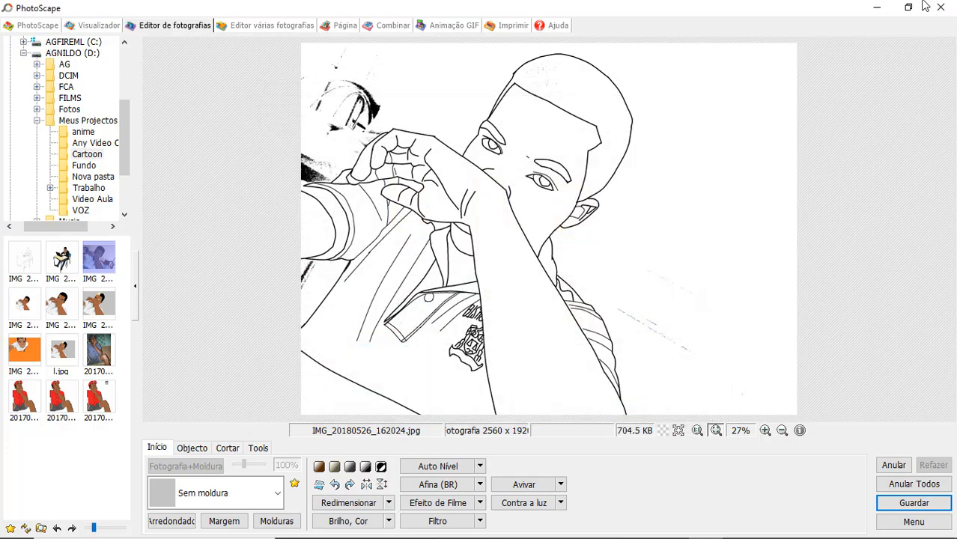
# - Switch to Paint and open the line-art file IMG_20180526_162024 from the Imagens folder
pyautogui.click(877, 7)
pyautogui.click(18, 25)
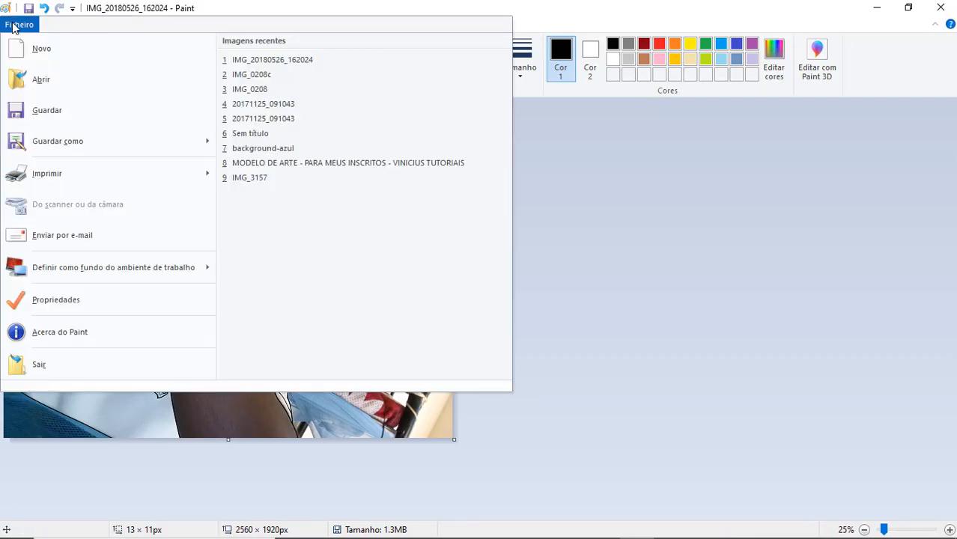
pyautogui.click(41, 81)
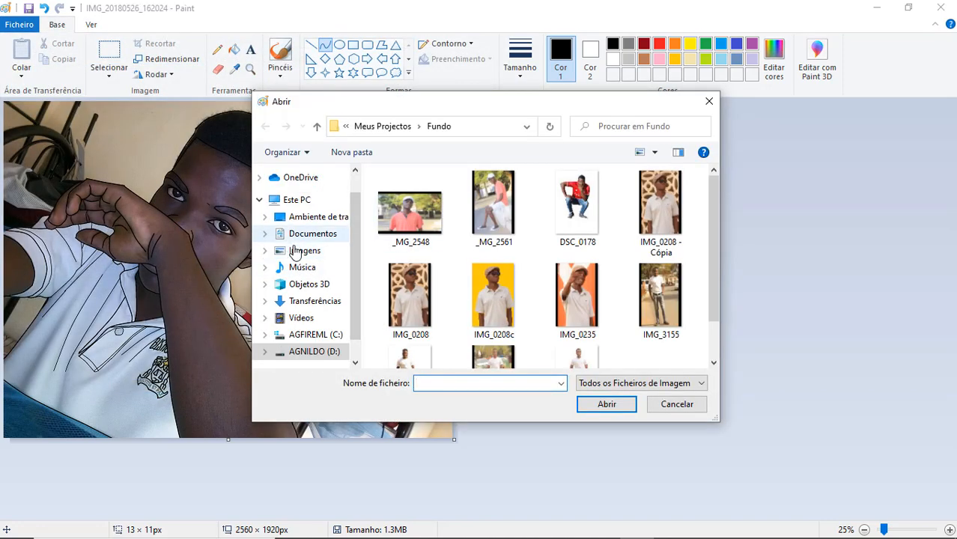
pyautogui.click(299, 250)
pyautogui.moveTo(711, 234); pyautogui.dragTo(721, 299)
pyautogui.click(411, 307)
pyautogui.click(606, 404)
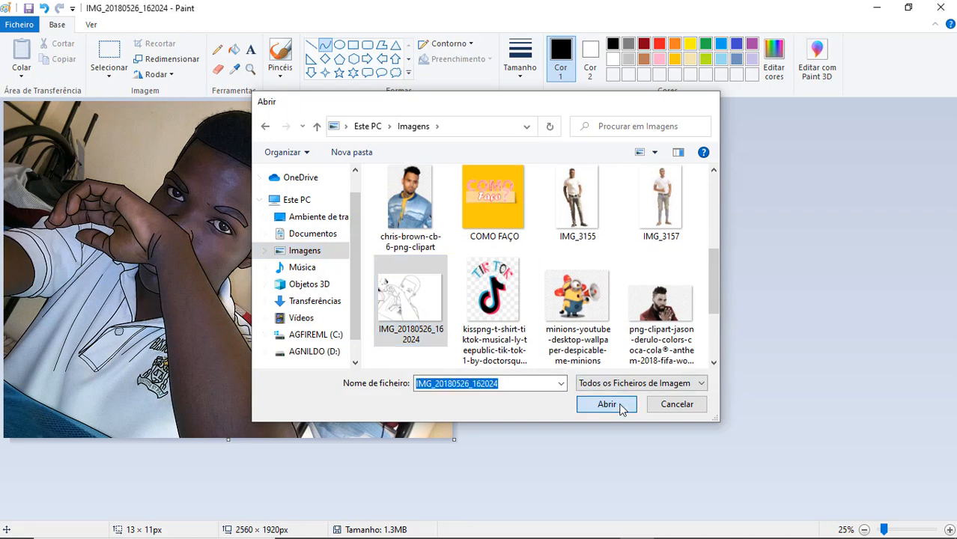
# - Cover the black background remnants above and beside the raised hand with white rectangles using solid outline and fill
pyautogui.click(218, 68)
pyautogui.moveTo(285, 326)
pyautogui.mouseDown()
pyautogui.moveTo(257, 382)
pyautogui.moveTo(285, 341)
pyautogui.mouseUp()
pyautogui.click(352, 45)
pyautogui.click(613, 63)
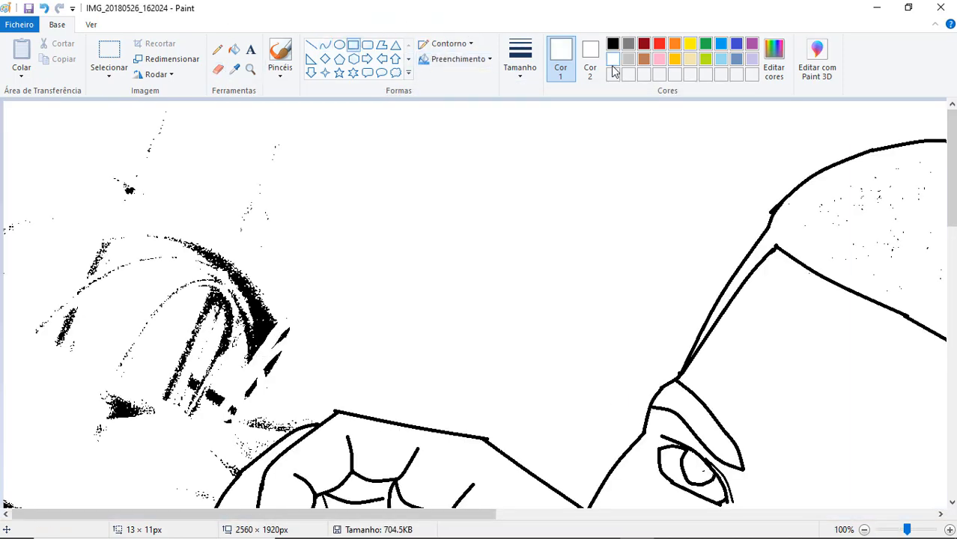
pyautogui.click(449, 43)
pyautogui.click(464, 79)
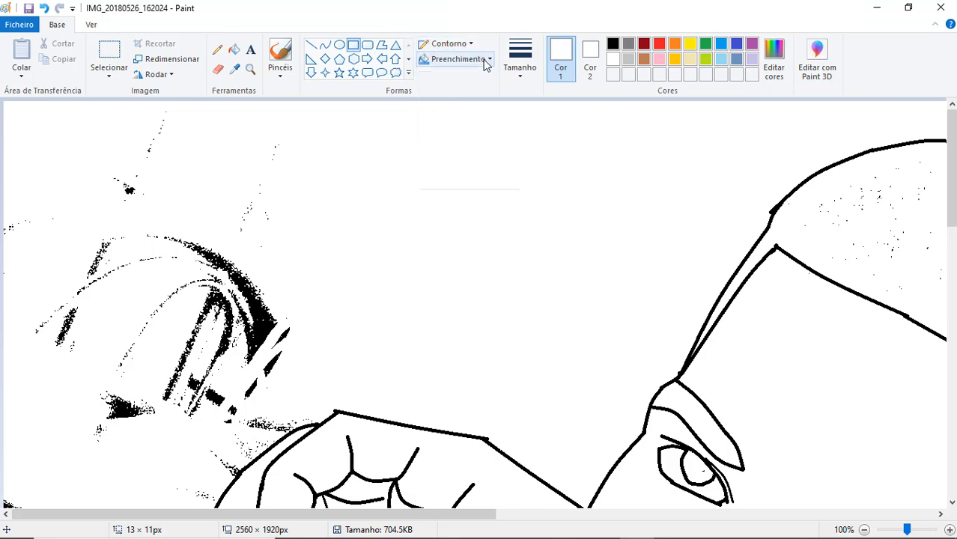
pyautogui.click(487, 59)
pyautogui.click(459, 94)
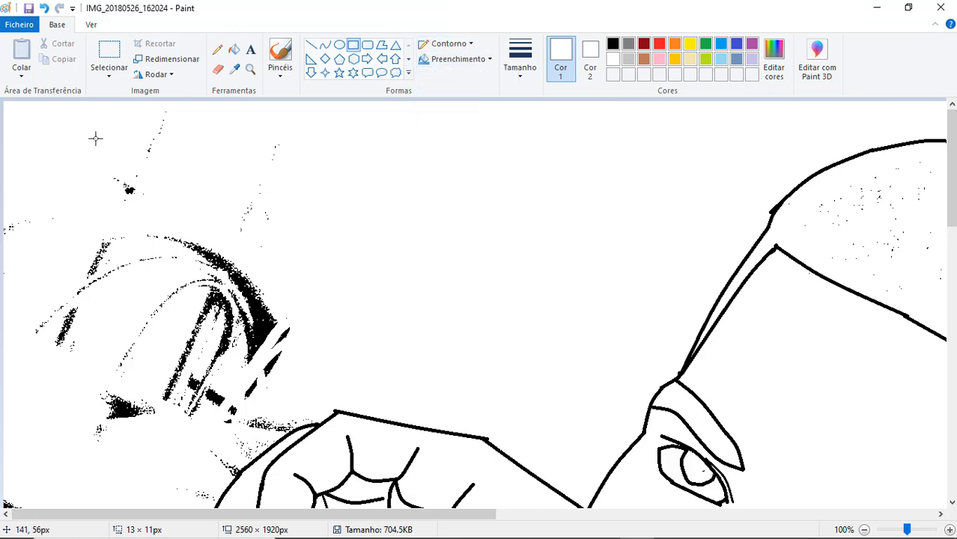
pyautogui.moveTo(62, 132)
pyautogui.mouseDown()
pyautogui.moveTo(215, 222)
pyautogui.moveTo(314, 372)
pyautogui.moveTo(319, 406)
pyautogui.mouseUp()
pyautogui.moveTo(120, 485); pyautogui.dragTo(0, 162)
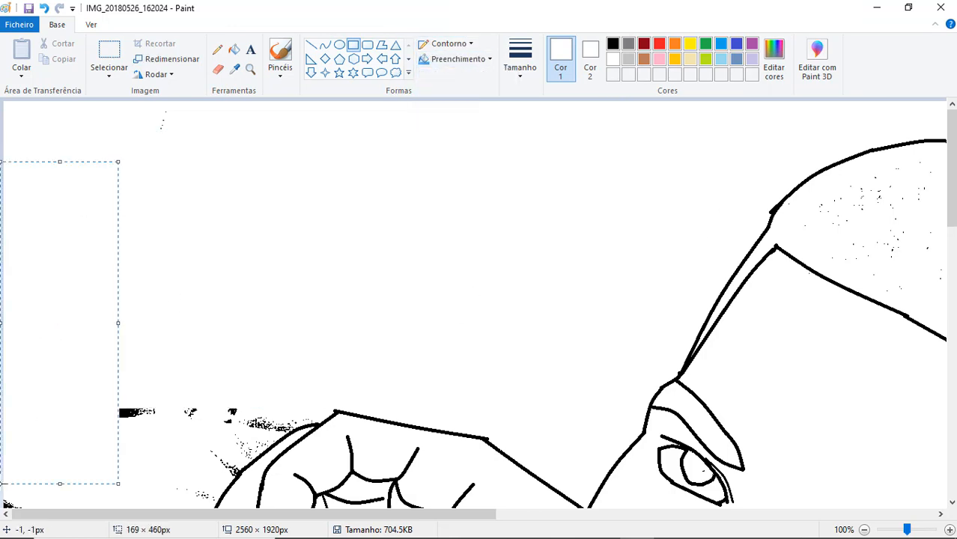
pyautogui.moveTo(77, 373); pyautogui.dragTo(268, 425)
# - Erase the stray marks just above the sleeve at the image's left edge, using a different eraser size
pyautogui.click(218, 68)
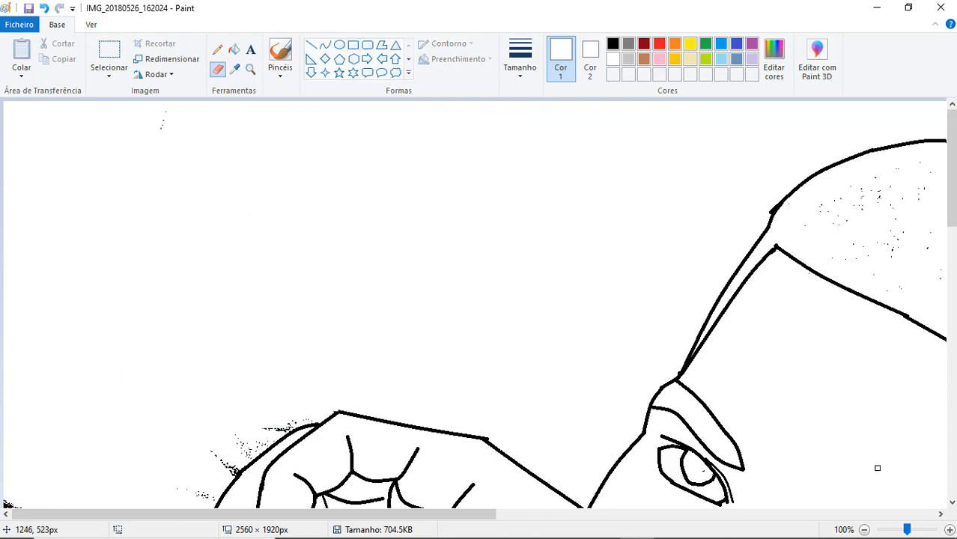
pyautogui.click(865, 529)
pyautogui.click(865, 530)
pyautogui.click(250, 74)
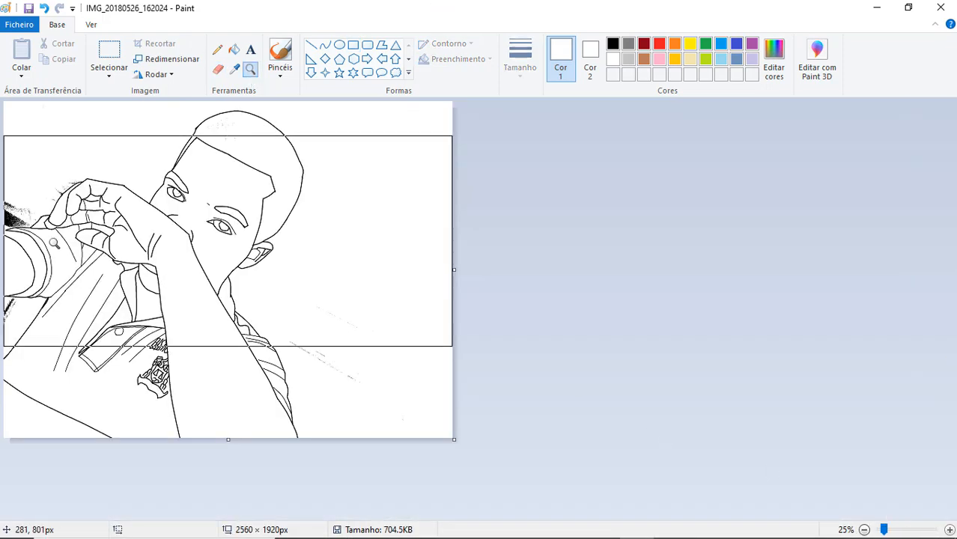
pyautogui.click(54, 244)
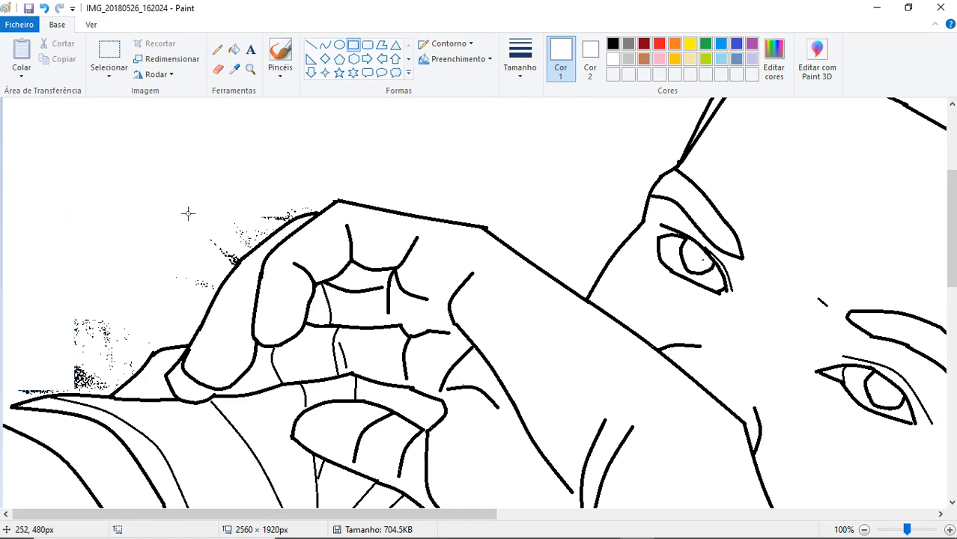
pyautogui.click(217, 68)
pyautogui.click(520, 60)
pyautogui.click(532, 177)
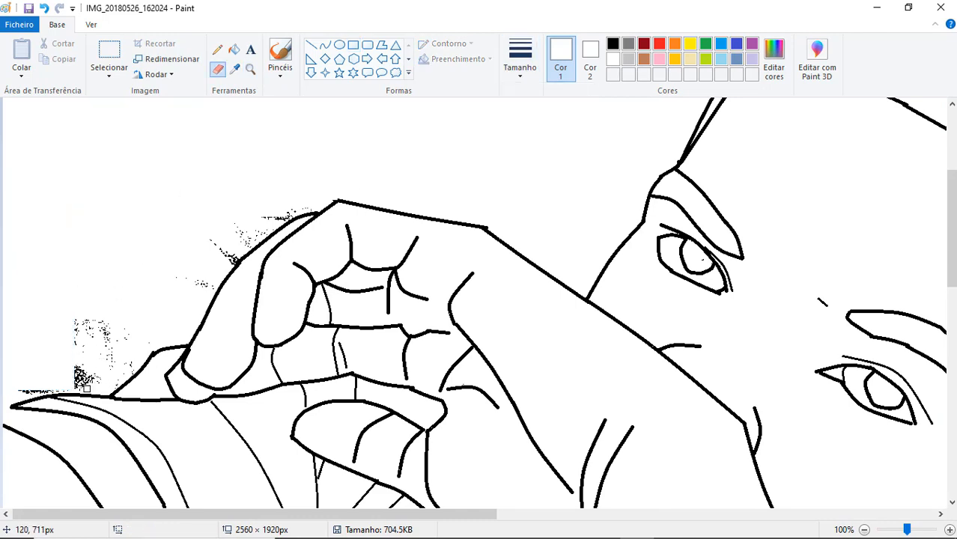
# - Extend the sleeve's upper outline to the image's left edge with a black curve
pyautogui.click(324, 45)
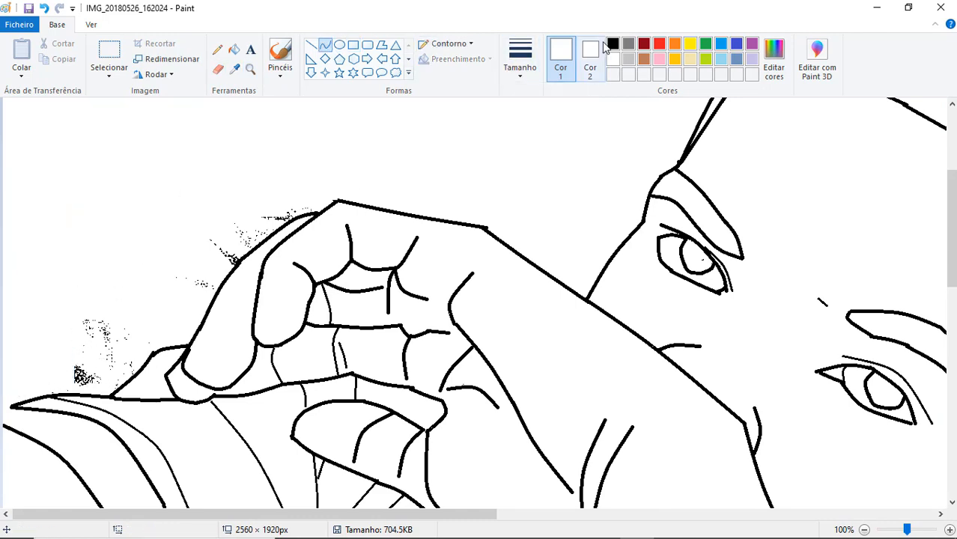
pyautogui.click(613, 43)
pyautogui.click(520, 60)
pyautogui.click(519, 159)
pyautogui.moveTo(12, 404)
pyautogui.mouseDown()
pyautogui.moveTo(4, 425)
pyautogui.moveTo(3, 409)
pyautogui.mouseUp()
pyautogui.hotkey('ctrl', 'z')
# - Erase the remaining background specks around the hand and below the sleeve
pyautogui.click(613, 59)
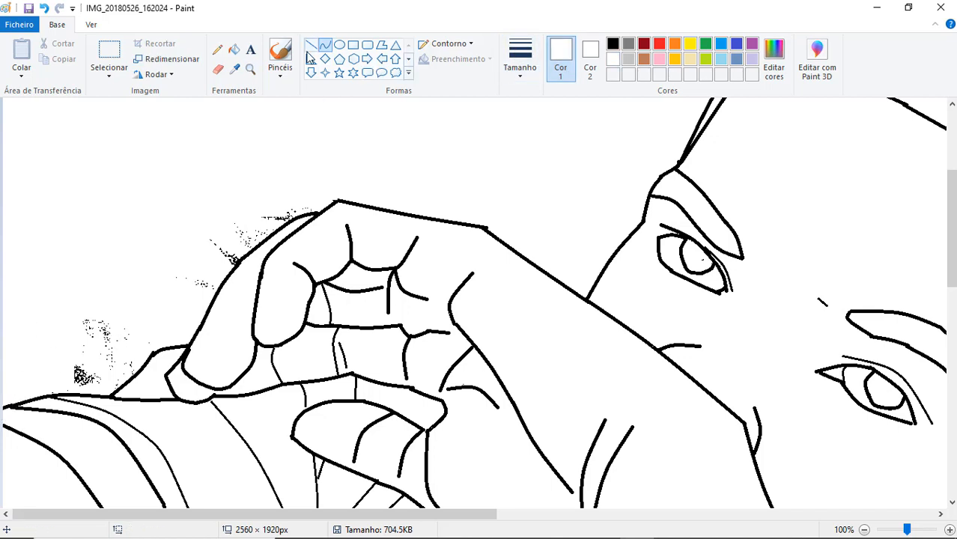
pyautogui.click(218, 68)
pyautogui.moveTo(97, 377)
pyautogui.mouseDown()
pyautogui.moveTo(80, 385)
pyautogui.moveTo(85, 343)
pyautogui.mouseUp()
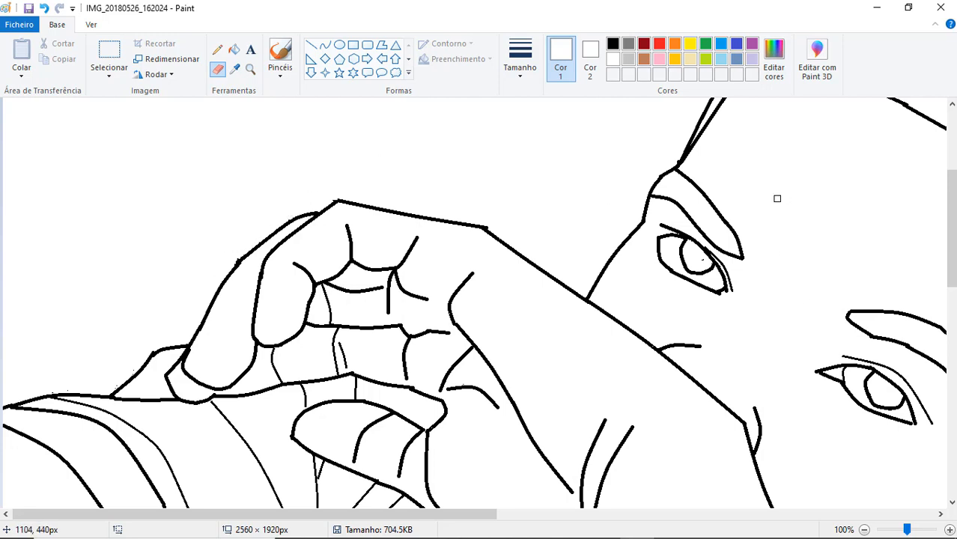
pyautogui.keyDown('ctrl'); pyautogui.scroll(-2, 625, 274); pyautogui.keyUp('ctrl')
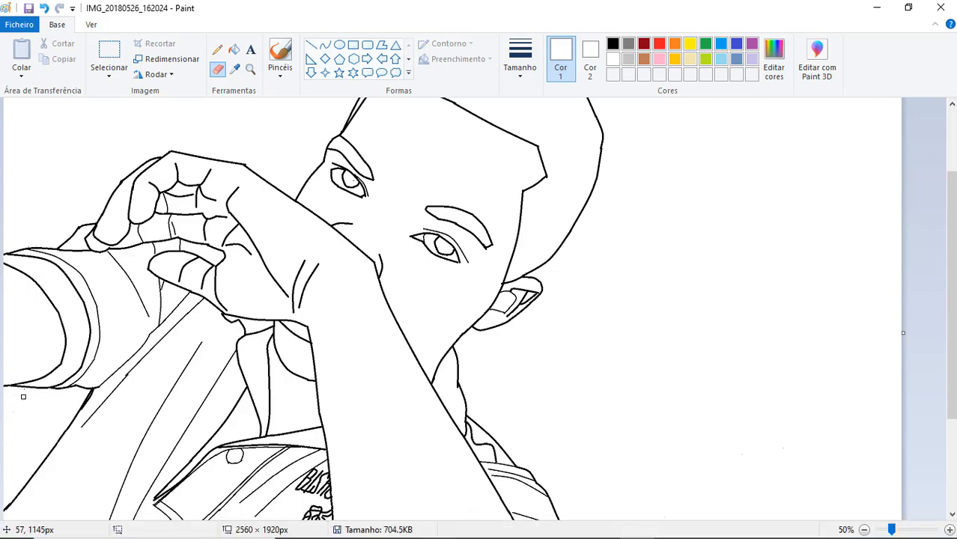
# - Erase the small black dots inside the hair area and along the hairline
pyautogui.scroll(3, 462, 178)
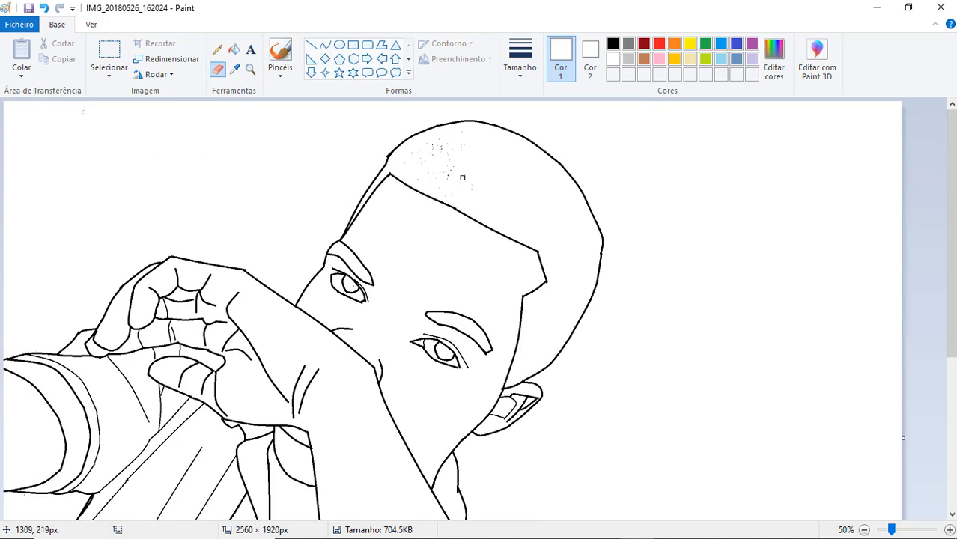
pyautogui.click(353, 44)
pyautogui.click(218, 68)
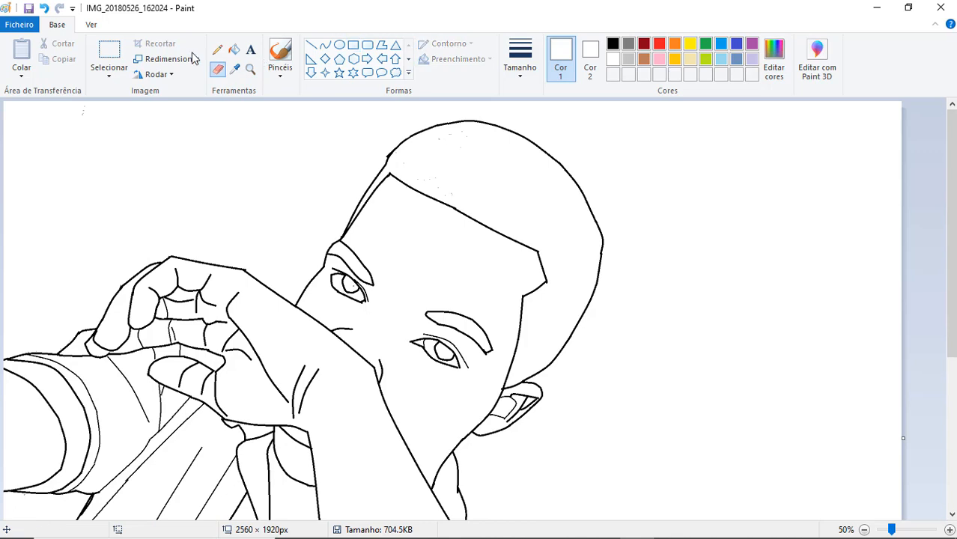
pyautogui.keyDown('ctrl'); pyautogui.scroll(2, 424, 133); pyautogui.keyUp('ctrl')
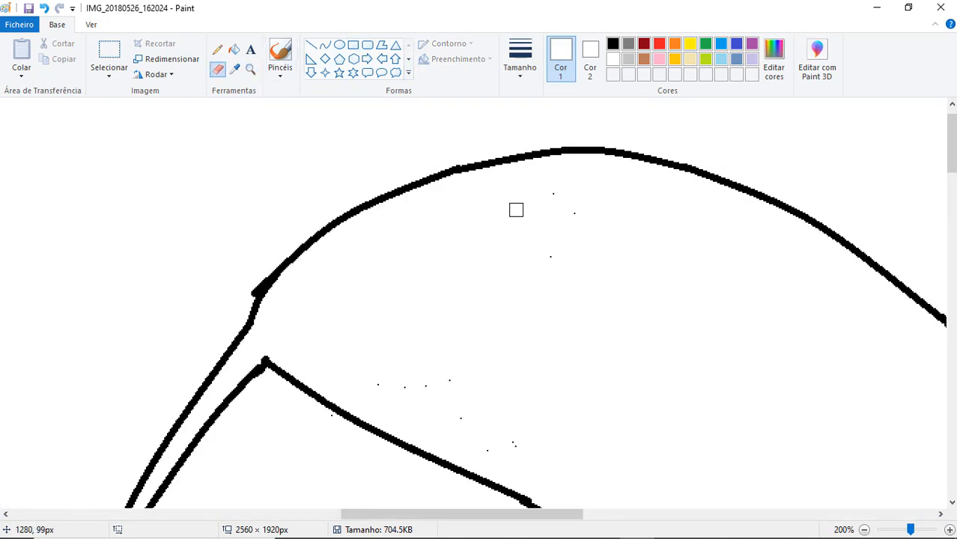
pyautogui.moveTo(516, 210)
pyautogui.mouseDown()
pyautogui.moveTo(516, 454)
pyautogui.moveTo(445, 388)
pyautogui.moveTo(384, 377)
pyautogui.moveTo(529, 444)
pyautogui.moveTo(268, 418)
pyautogui.moveTo(153, 435)
pyautogui.mouseUp()
# - Fill the eyebrows, irises and hair with black
pyautogui.doubleClick(864, 529)
pyautogui.click(613, 44)
pyautogui.click(232, 49)
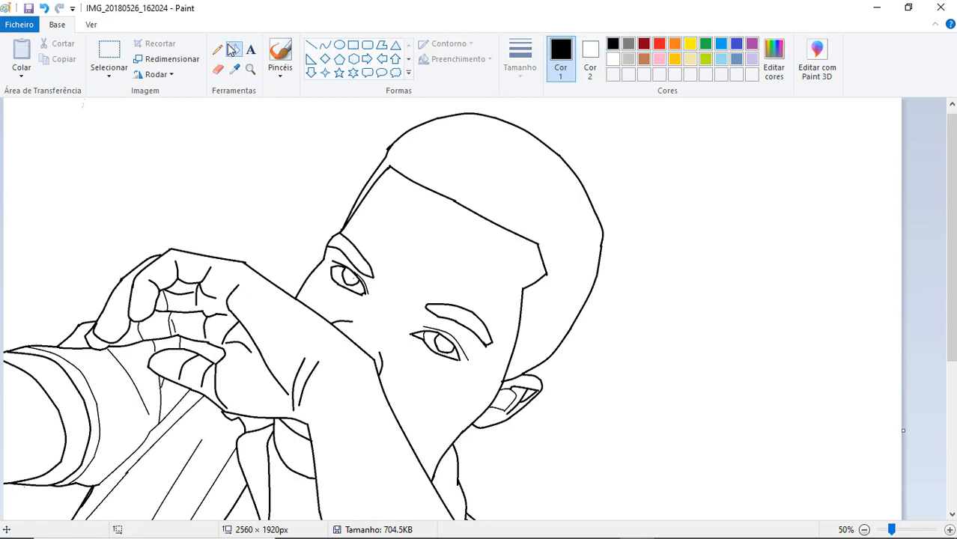
pyautogui.click(352, 257)
pyautogui.click(458, 313)
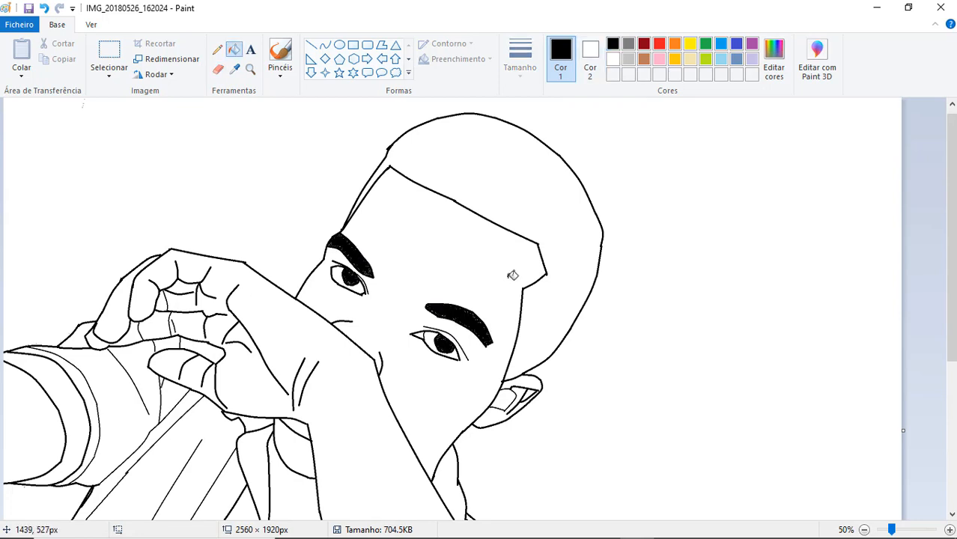
pyautogui.click(533, 196)
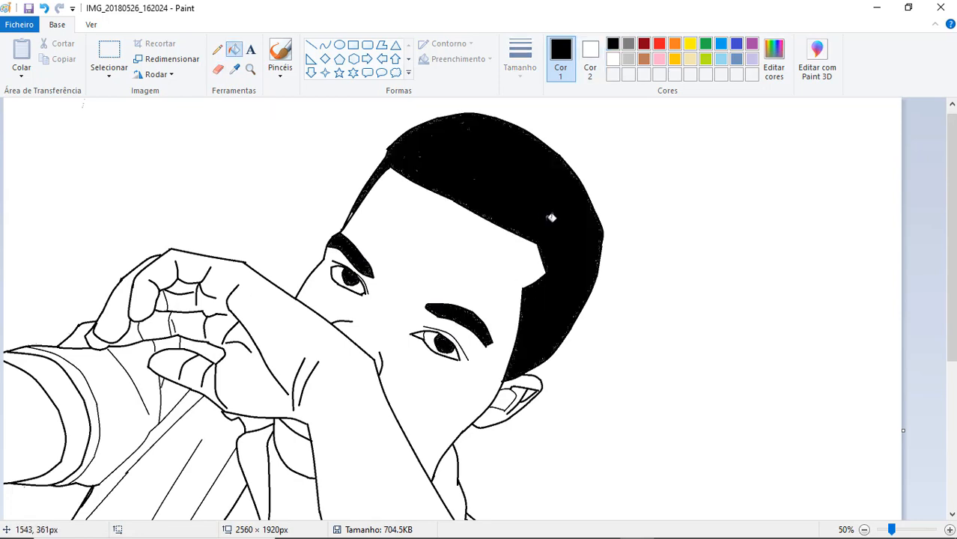
# - Try the eraser with black as the secondary colour and set that colour back to white
pyautogui.click(591, 60)
pyautogui.click(612, 44)
pyautogui.click(218, 69)
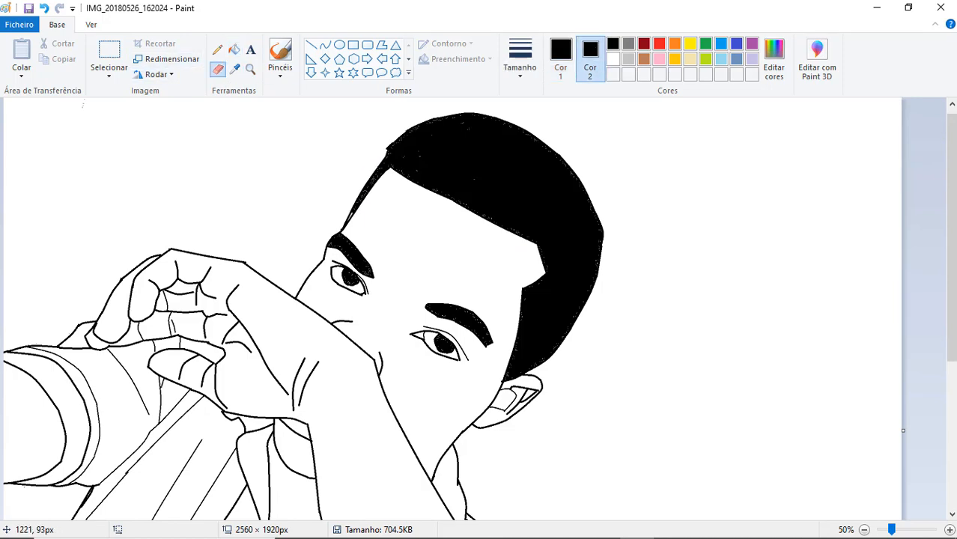
pyautogui.click(612, 63)
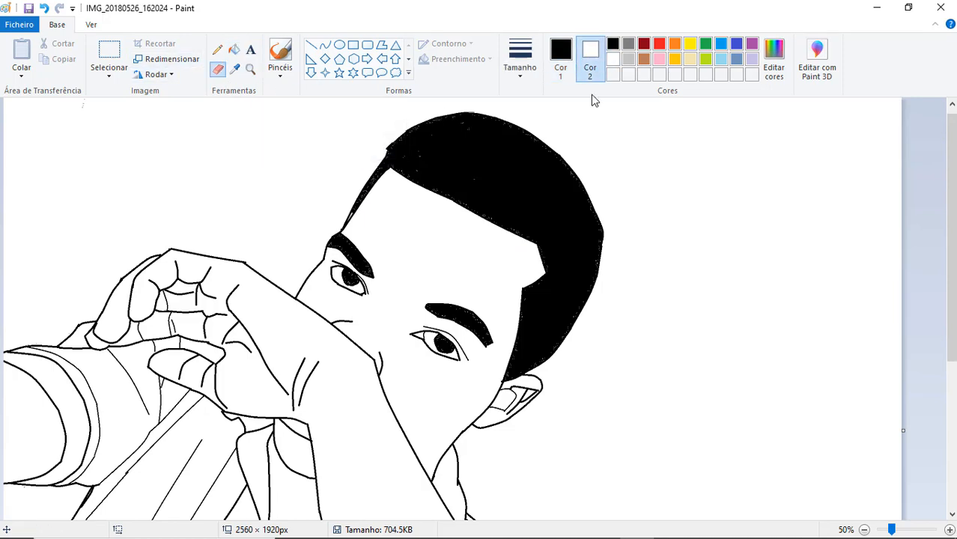
# - Set the secondary colour to a custom darker brown with red 164, green 102 and blue 68
pyautogui.scroll(-3, 591, 101)
pyautogui.scroll(1, 592, 101)
pyautogui.click(644, 60)
pyautogui.click(817, 60)
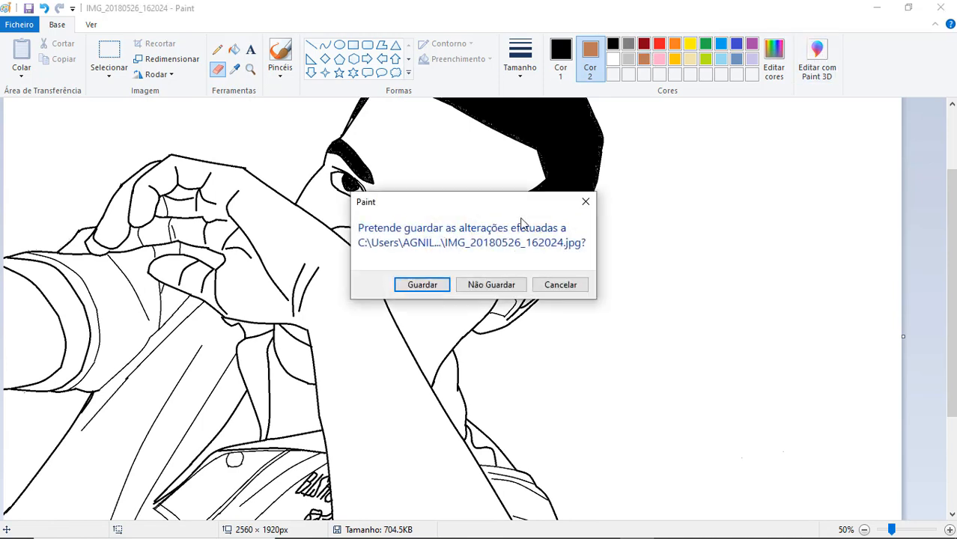
pyautogui.click(585, 202)
pyautogui.click(774, 60)
pyautogui.click(629, 253)
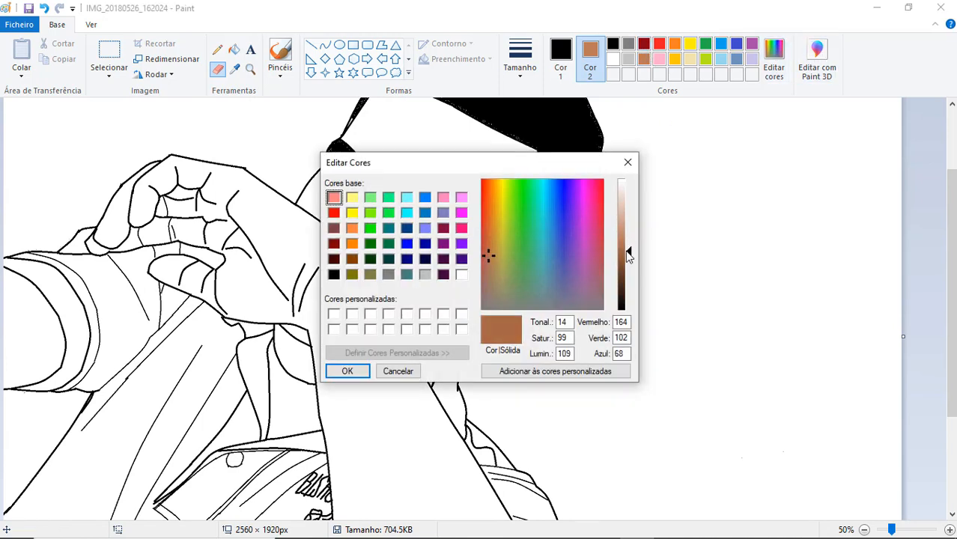
pyautogui.click(346, 370)
# - Try filling the face and chin with the custom darker brown
pyautogui.click(234, 50)
pyautogui.click(408, 157)
pyautogui.hotkey('ctrl', 'z')
pyautogui.click(561, 60)
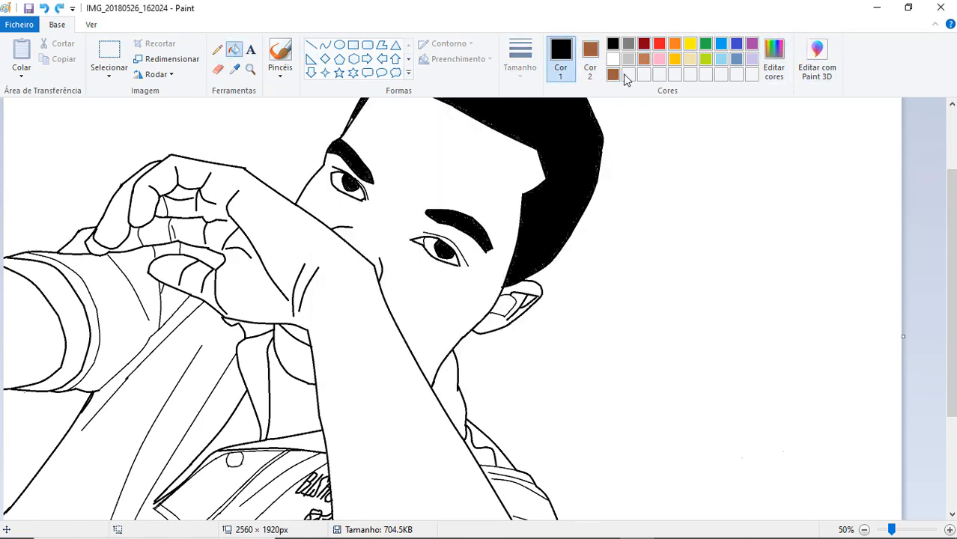
pyautogui.click(612, 74)
pyautogui.click(406, 153)
pyautogui.click(301, 346)
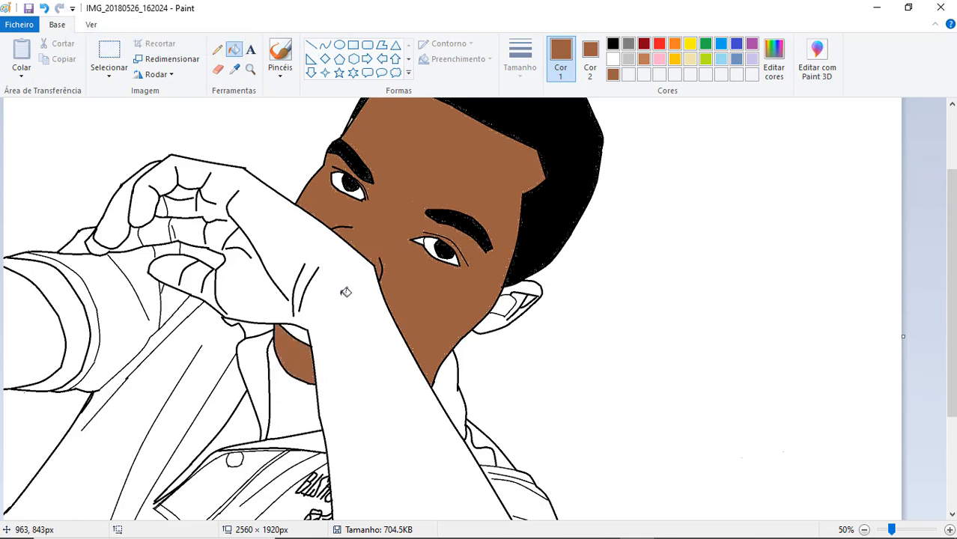
pyautogui.click(44, 7)
pyautogui.click(43, 8)
# - Set the primary colour to a custom brown with red 171, green 106 and blue 71 and fill the face and chin
pyautogui.click(774, 60)
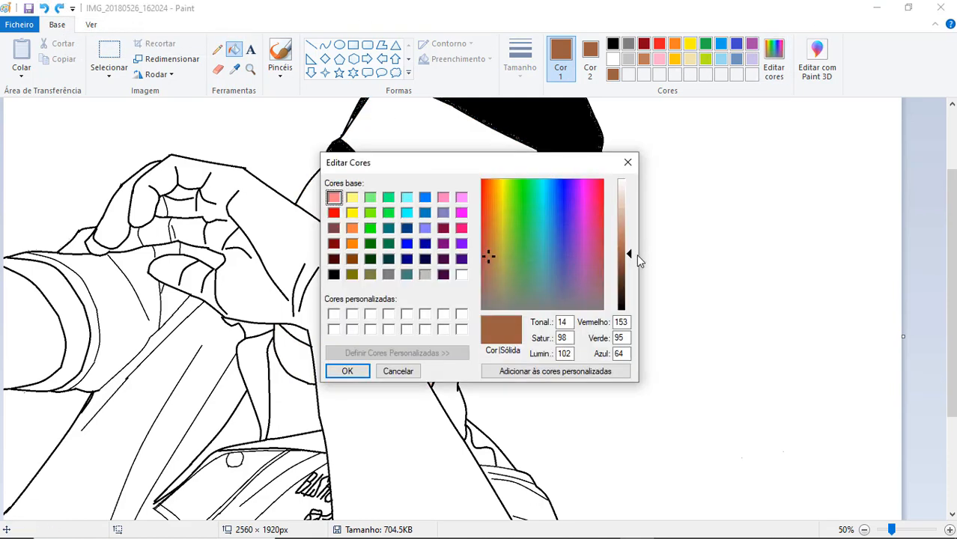
pyautogui.moveTo(630, 258)
pyautogui.mouseDown()
pyautogui.moveTo(630, 267)
pyautogui.moveTo(630, 250)
pyautogui.mouseUp()
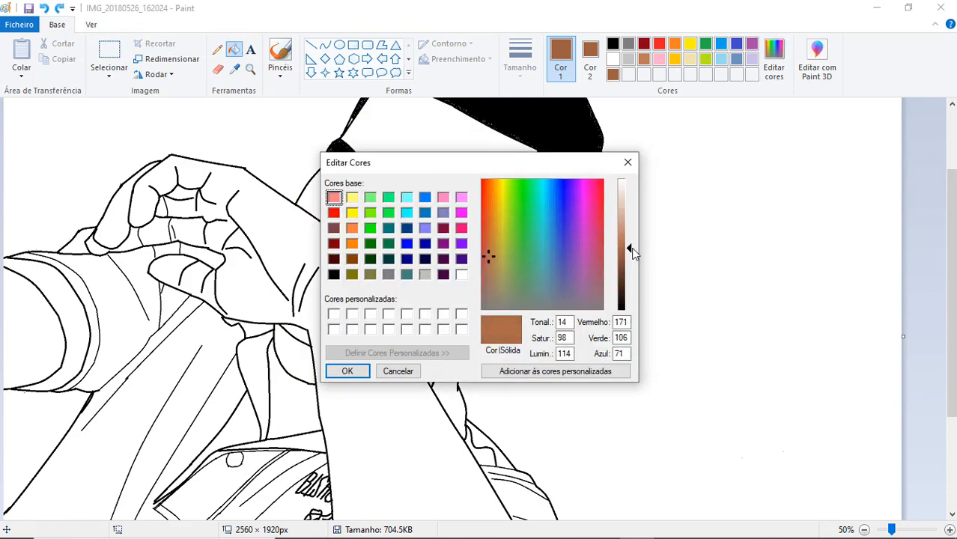
pyautogui.click(361, 372)
pyautogui.click(430, 160)
pyautogui.click(298, 350)
# - Fill the outer ear with the face's brown and the inner ear areas with the darker custom brown
pyautogui.click(524, 288)
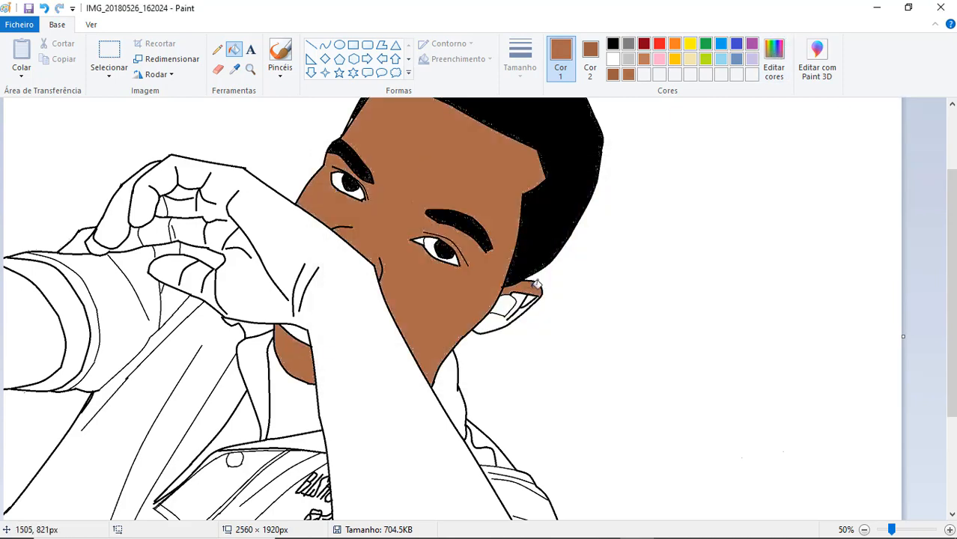
pyautogui.click(498, 319)
pyautogui.click(617, 75)
pyautogui.click(506, 305)
pyautogui.click(528, 300)
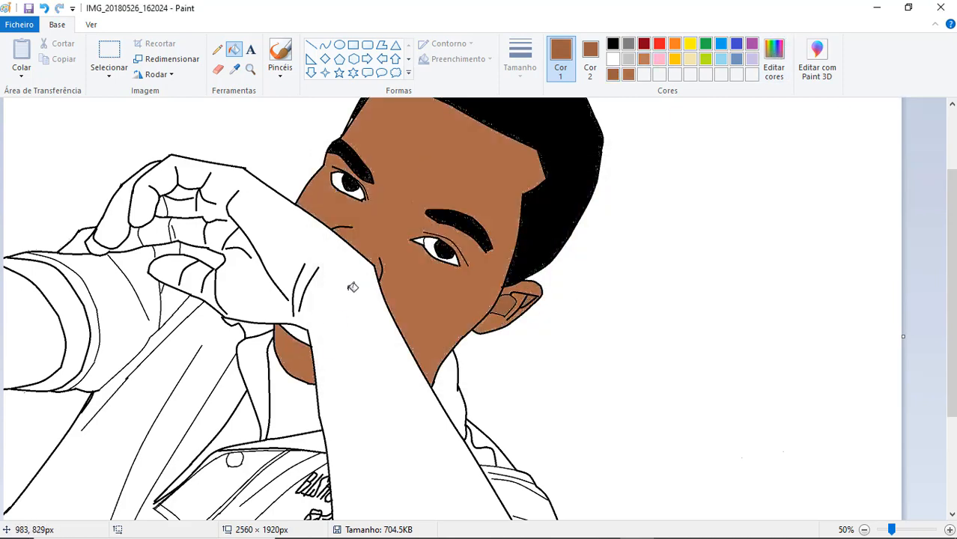
# - Try filling the shirt's body and sleeve with a custom light grey of red 226, green 226 and blue 226
pyautogui.scroll(-3, 352, 288)
pyautogui.doubleClick(628, 60)
pyautogui.moveTo(632, 182); pyautogui.dragTo(631, 196)
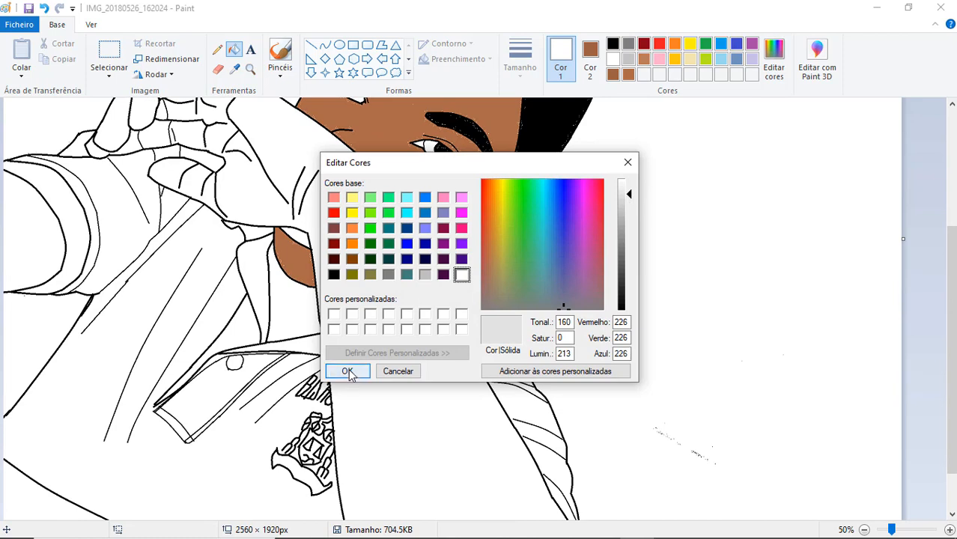
pyautogui.click(350, 370)
pyautogui.click(248, 430)
pyautogui.click(143, 228)
pyautogui.click(166, 209)
pyautogui.click(83, 219)
pyautogui.click(94, 218)
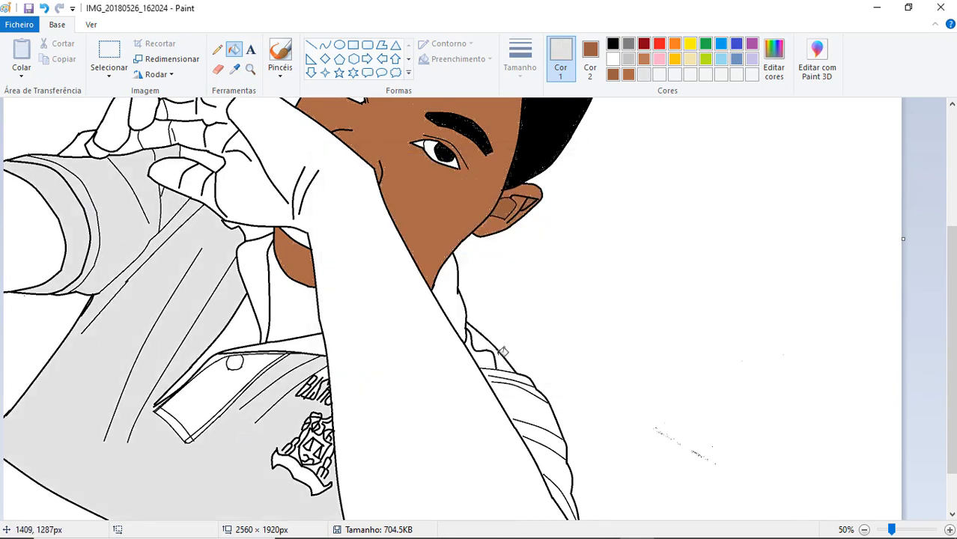
pyautogui.click(500, 356)
pyautogui.click(43, 8)
pyautogui.click(44, 8)
pyautogui.click(44, 8)
pyautogui.click(44, 9)
pyautogui.click(44, 8)
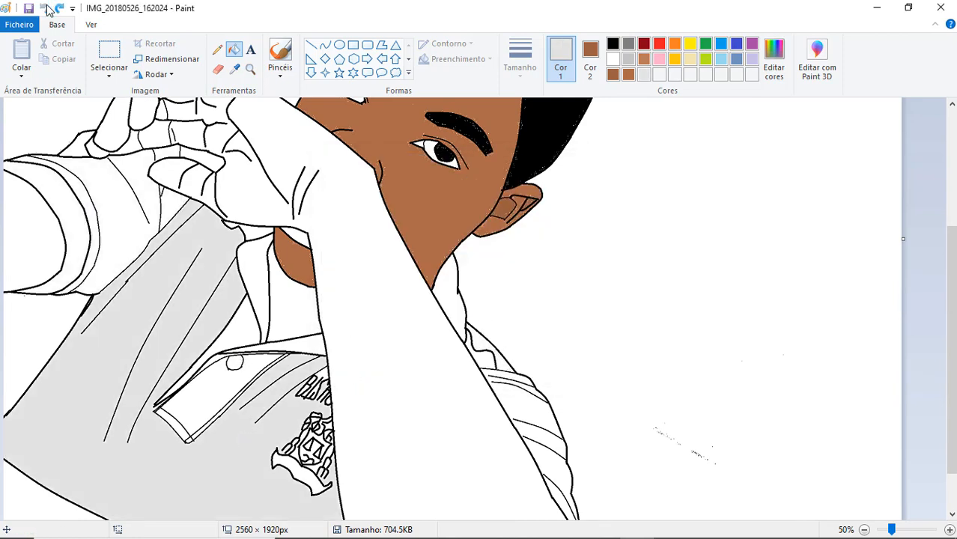
# - Try a lighter grey of red 238, green 238 and blue 238 on the shirt's body and sleeve
pyautogui.click(773, 60)
pyautogui.click(629, 188)
pyautogui.click(347, 371)
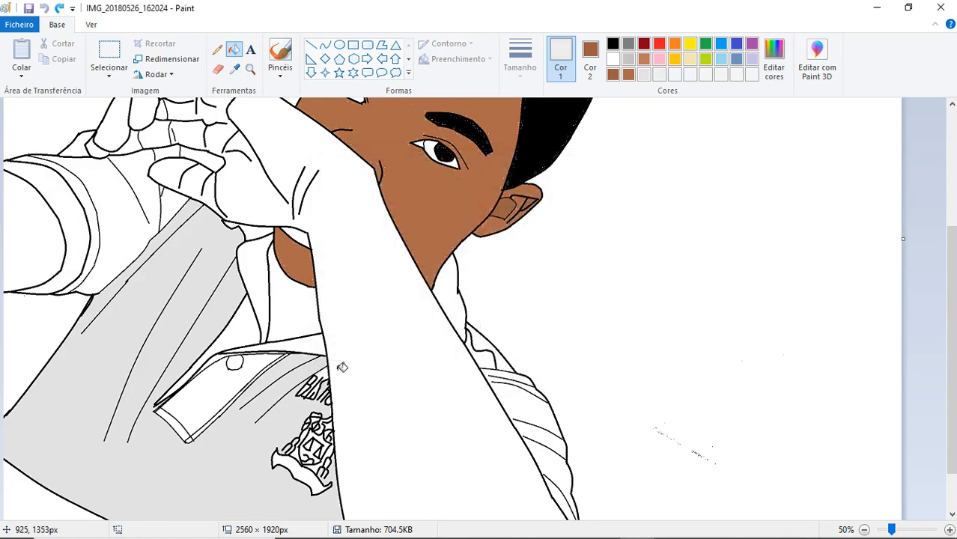
pyautogui.click(197, 259)
pyautogui.click(115, 187)
pyautogui.click(172, 200)
# - Mix an even lighter custom grey and fill the shirt's body, pocket, sleeve cuff and collar with it
pyautogui.click(774, 60)
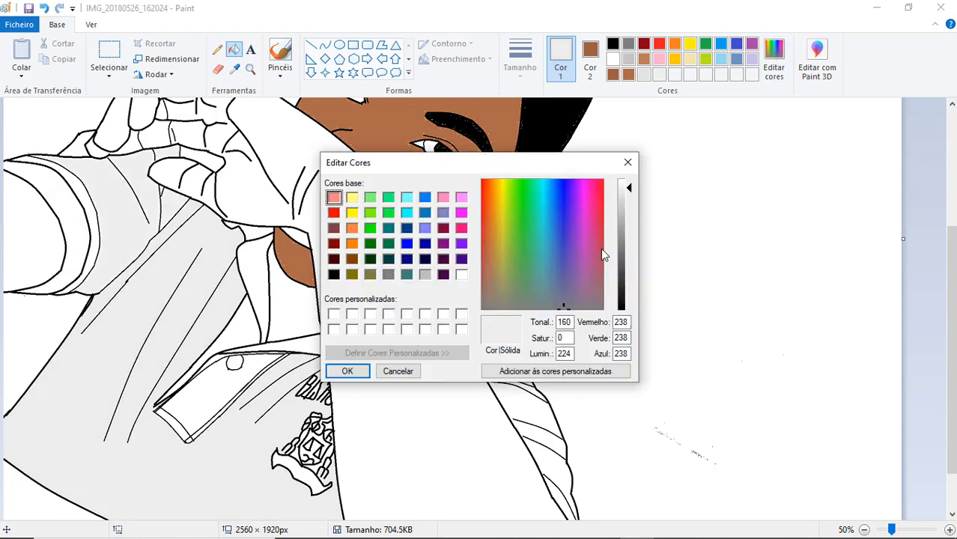
pyautogui.click(631, 188)
pyautogui.click(349, 370)
pyautogui.click(237, 341)
pyautogui.click(202, 402)
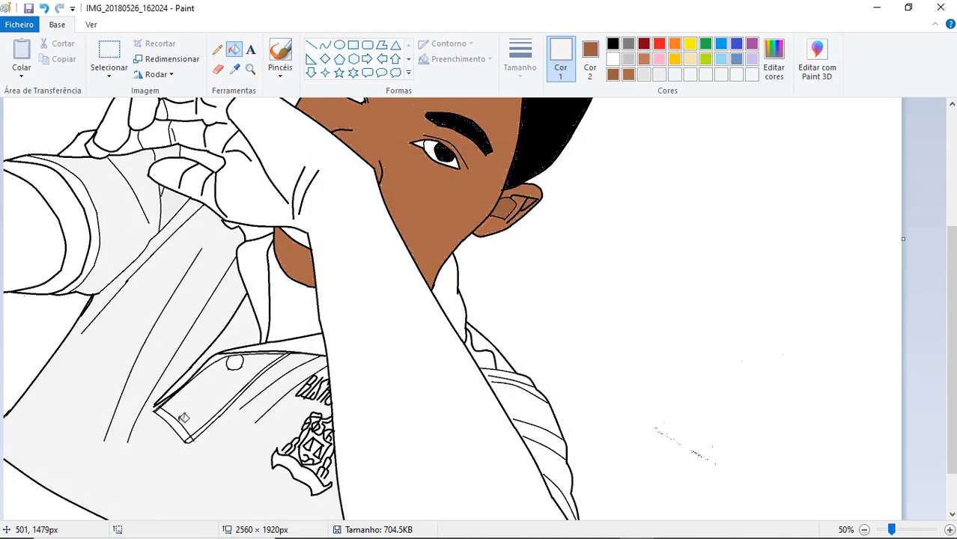
pyautogui.click(176, 425)
pyautogui.click(85, 224)
pyautogui.click(93, 220)
pyautogui.click(257, 277)
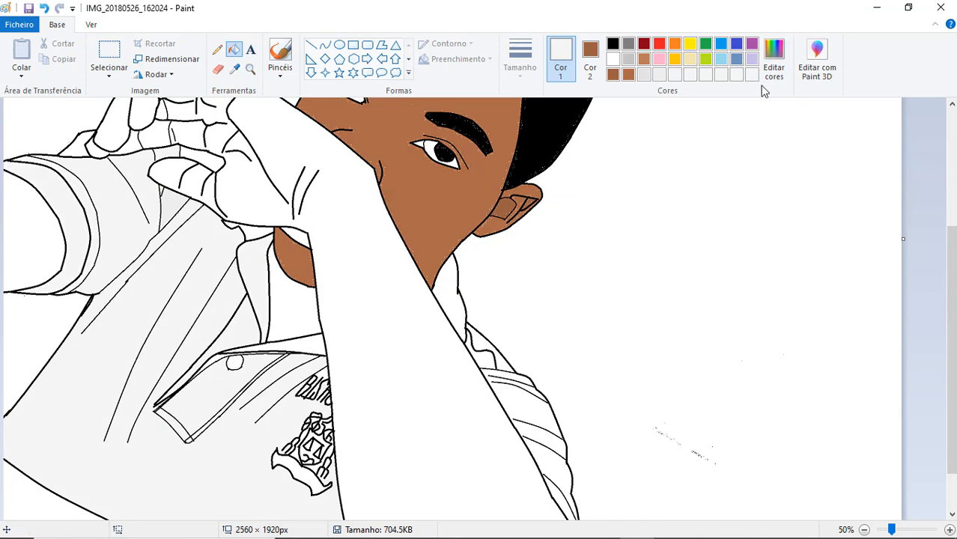
# - Refill the shirt with a near-white grey of red, green and blue 249, and fill the raised hand and forearm with the face's brown
pyautogui.click(773, 60)
pyautogui.click(628, 183)
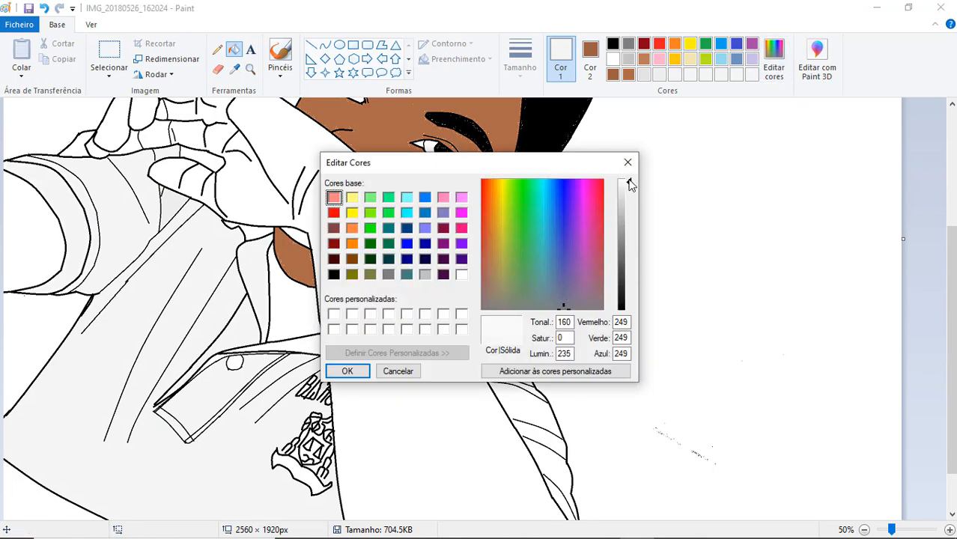
pyautogui.click(343, 370)
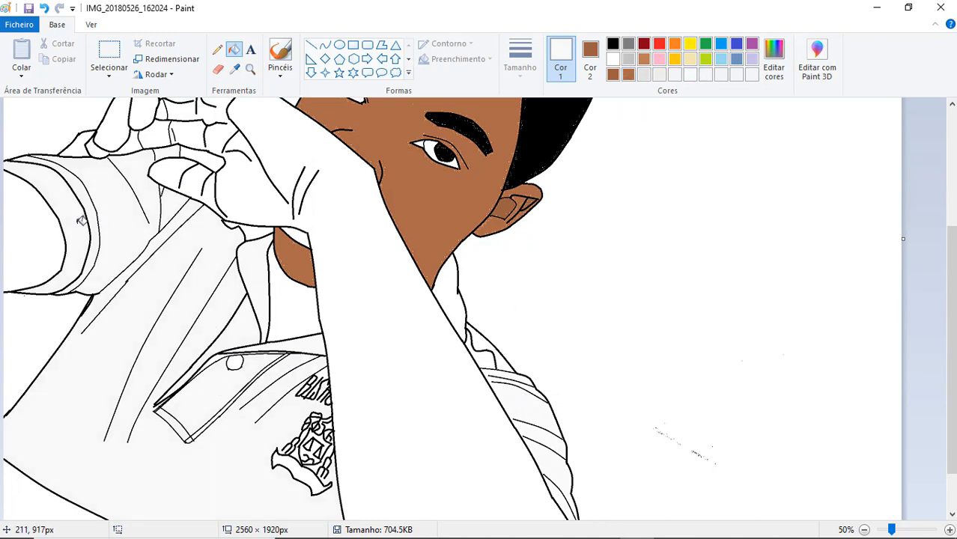
pyautogui.click(628, 75)
pyautogui.click(394, 262)
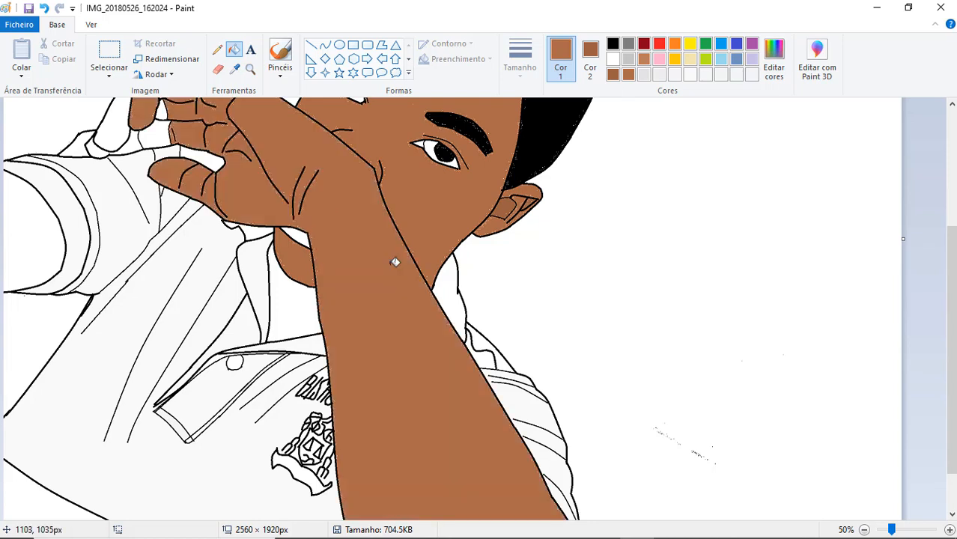
pyautogui.click(659, 59)
pyautogui.click(774, 66)
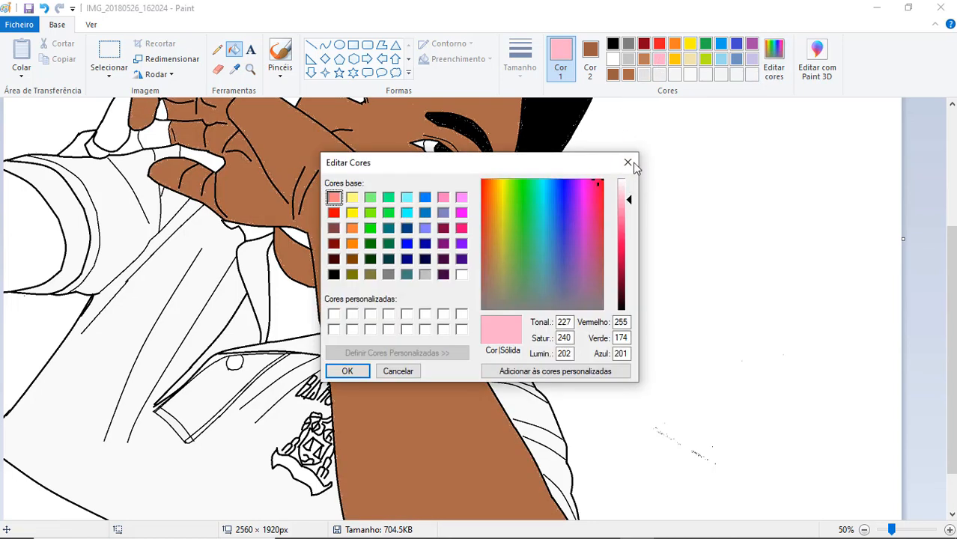
pyautogui.click(443, 228)
pyautogui.click(352, 259)
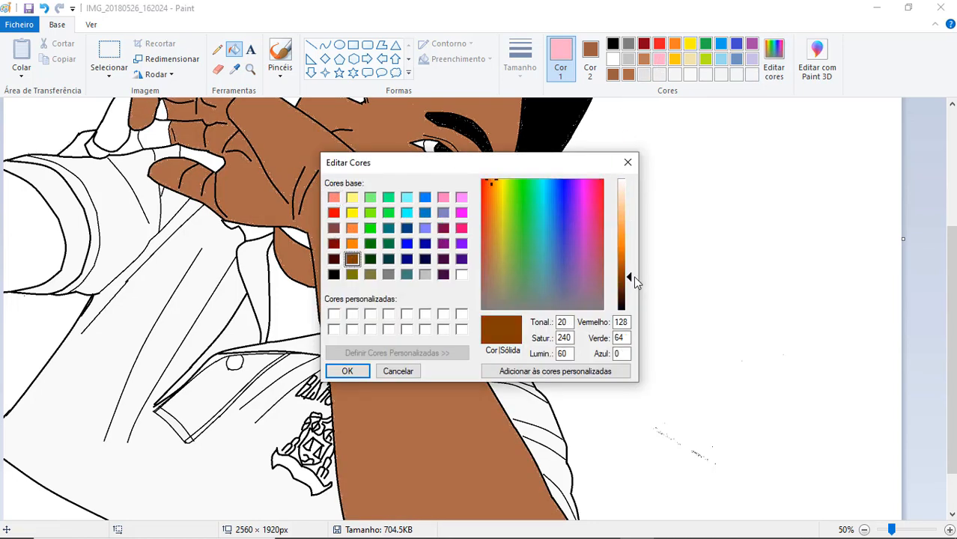
pyautogui.moveTo(635, 278); pyautogui.dragTo(630, 229)
pyautogui.click(628, 162)
# - Mix a lighter custom brown based on the face's brown and fill the visible lip with it
pyautogui.click(628, 75)
pyautogui.click(774, 65)
pyautogui.click(347, 371)
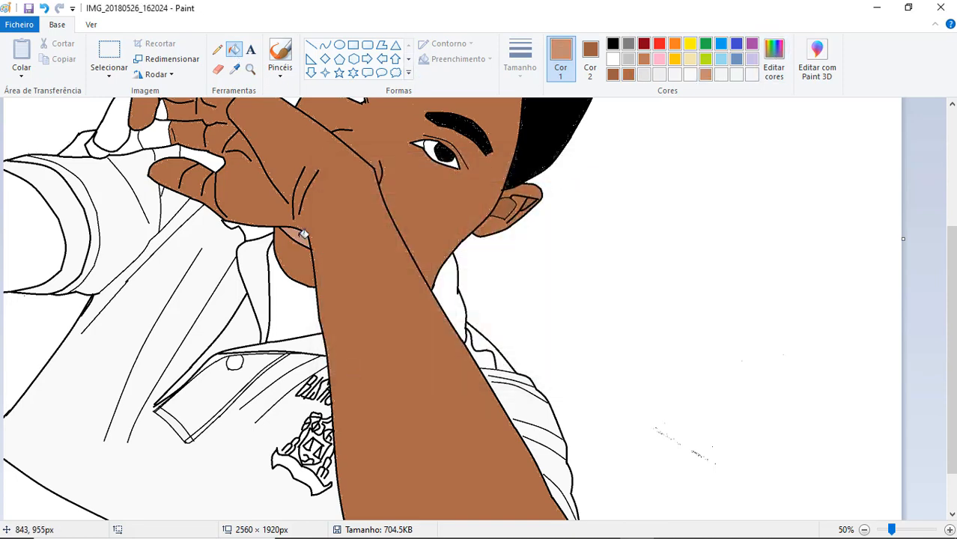
pyautogui.click(303, 234)
# - Fill the neck with the face's brown and refill it with a slightly lighter custom brown
pyautogui.click(629, 74)
pyautogui.click(291, 312)
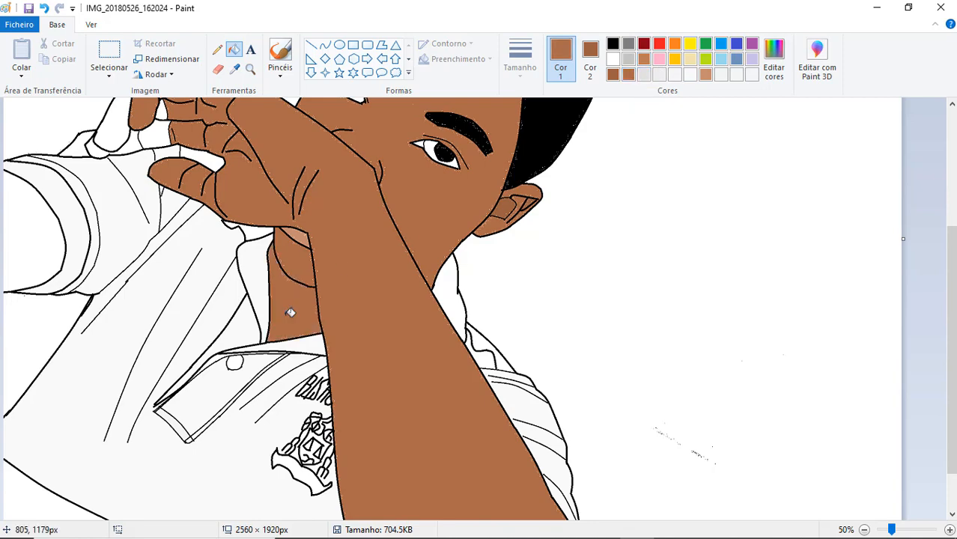
pyautogui.click(771, 67)
pyautogui.click(623, 240)
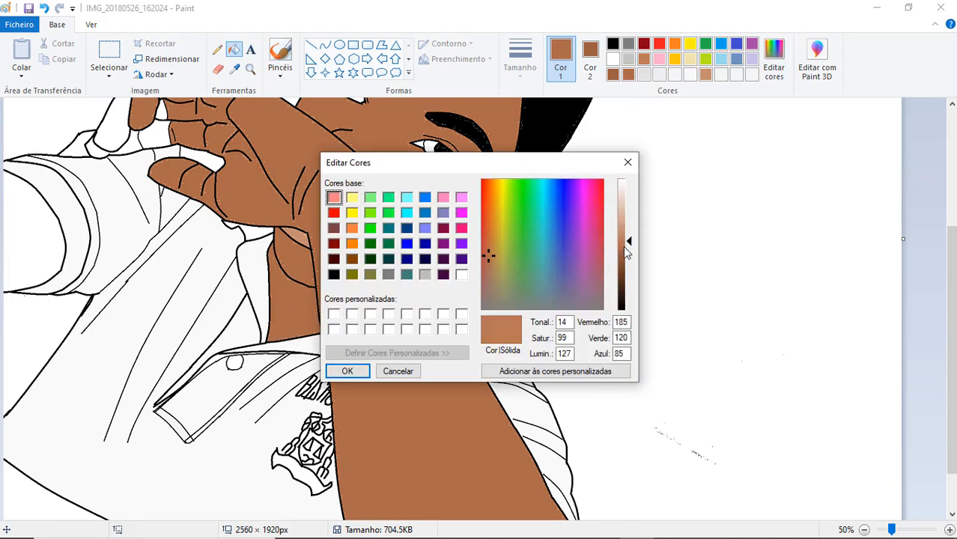
pyautogui.click(628, 163)
pyautogui.click(773, 60)
pyautogui.click(622, 241)
pyautogui.click(348, 371)
pyautogui.click(296, 311)
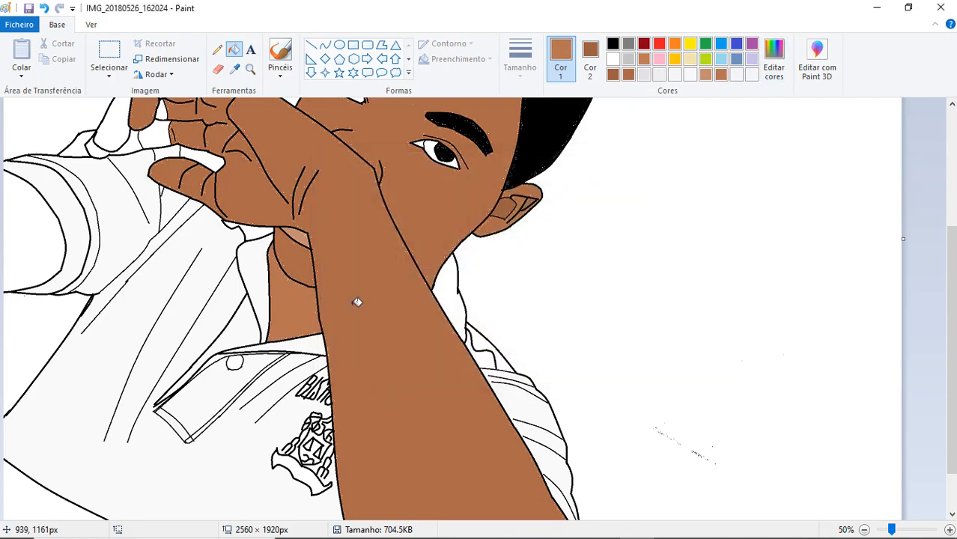
# - Refill the shirt areas with the slightly darker of the two near-white greys and undo the last fill
pyautogui.click(674, 75)
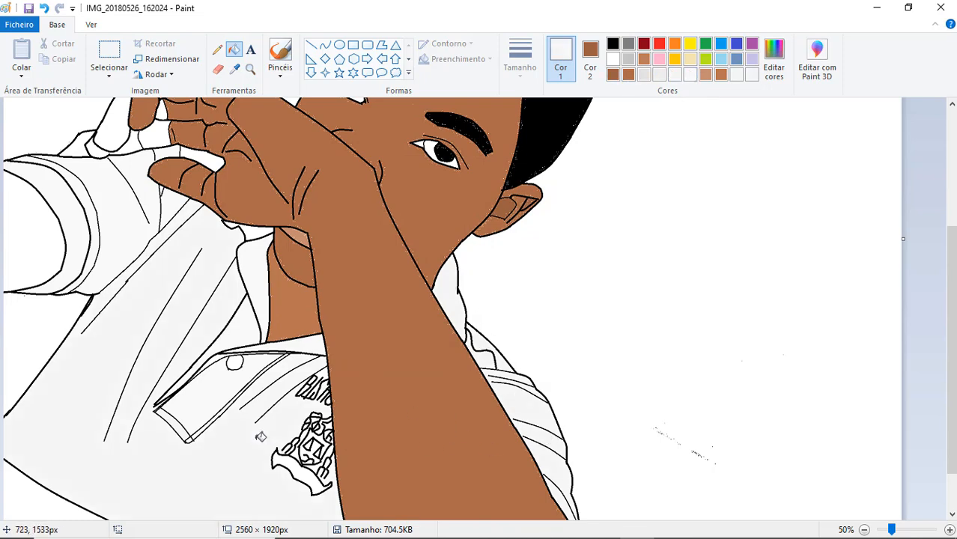
pyautogui.click(48, 9)
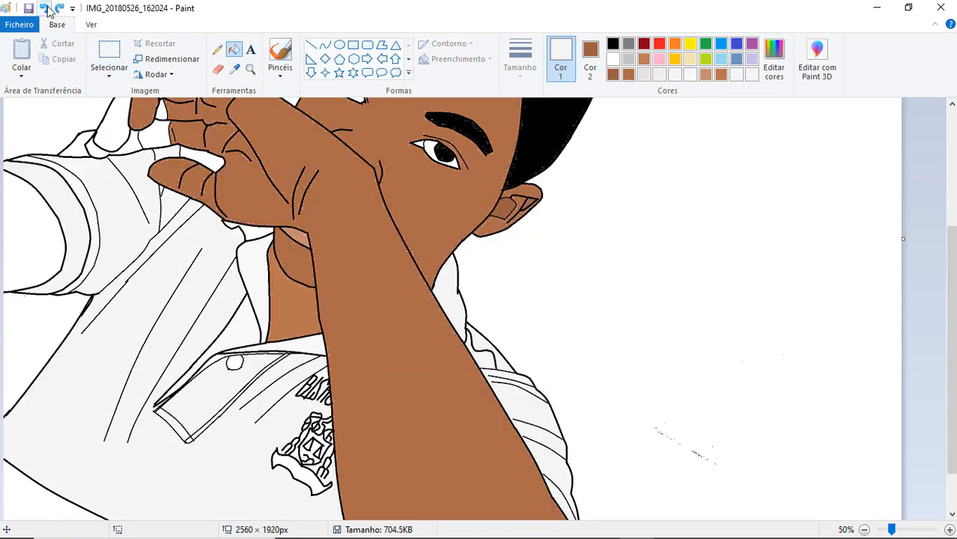
# - Fill the other arm and the fingers behind the front hand with the neck's lighter brown
pyautogui.click(721, 75)
pyautogui.click(33, 230)
pyautogui.moveTo(952, 284); pyautogui.dragTo(952, 238)
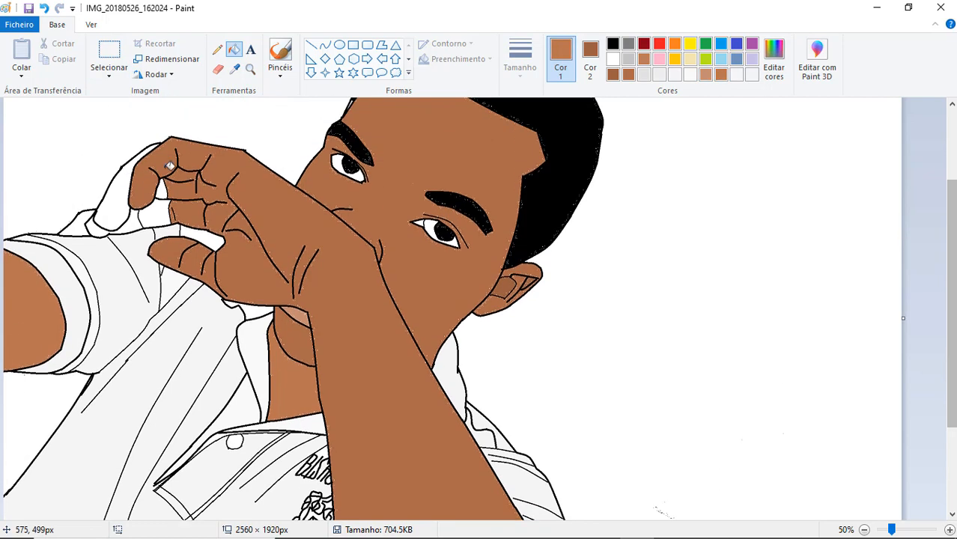
pyautogui.click(114, 199)
pyautogui.click(158, 216)
pyautogui.click(131, 219)
# - Draw a black fingernail outline on the rear fingertip with the Curve tool
pyautogui.click(613, 44)
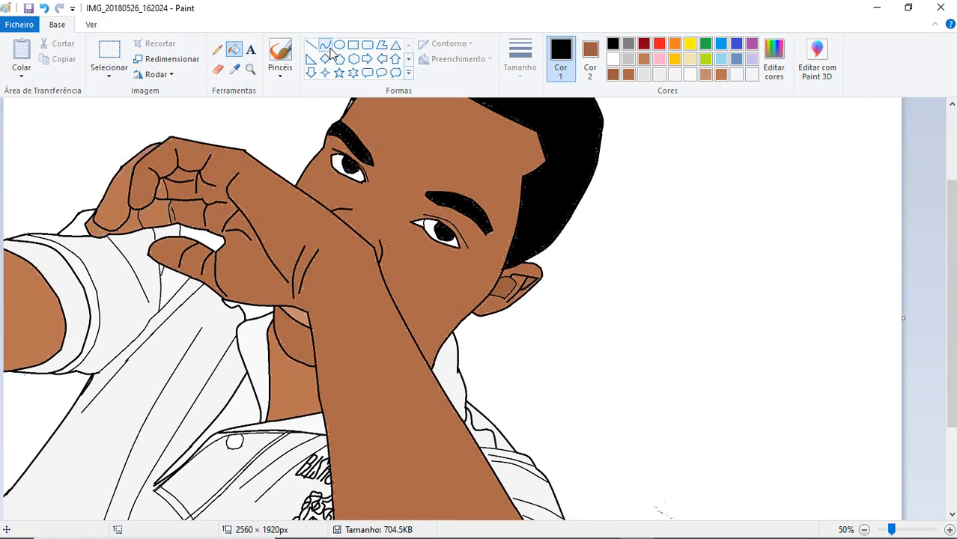
pyautogui.click(324, 45)
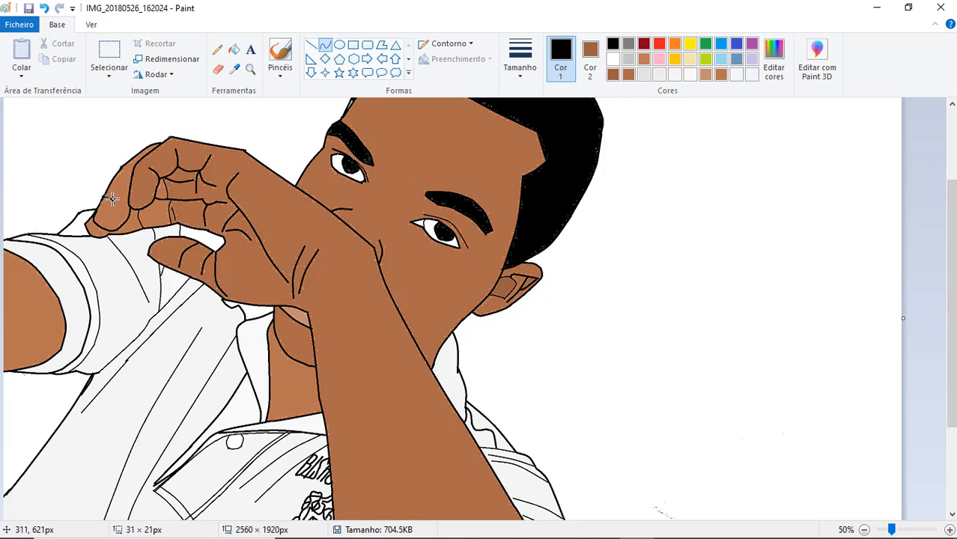
pyautogui.click(112, 198)
pyautogui.moveTo(114, 204); pyautogui.dragTo(104, 218)
pyautogui.doubleClick(106, 219)
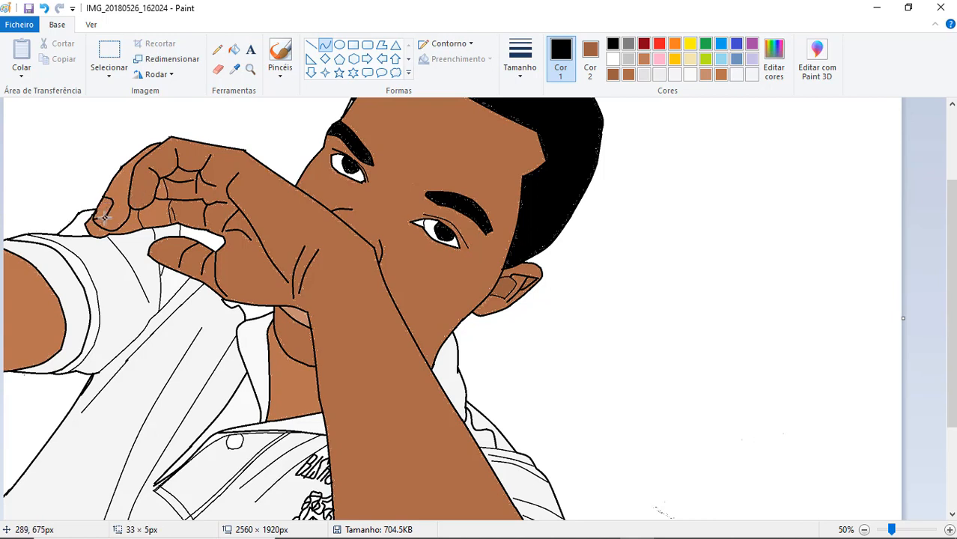
# - Fill the fingernail with near-white and refill it with a very pale custom pink
pyautogui.click(235, 49)
pyautogui.click(693, 75)
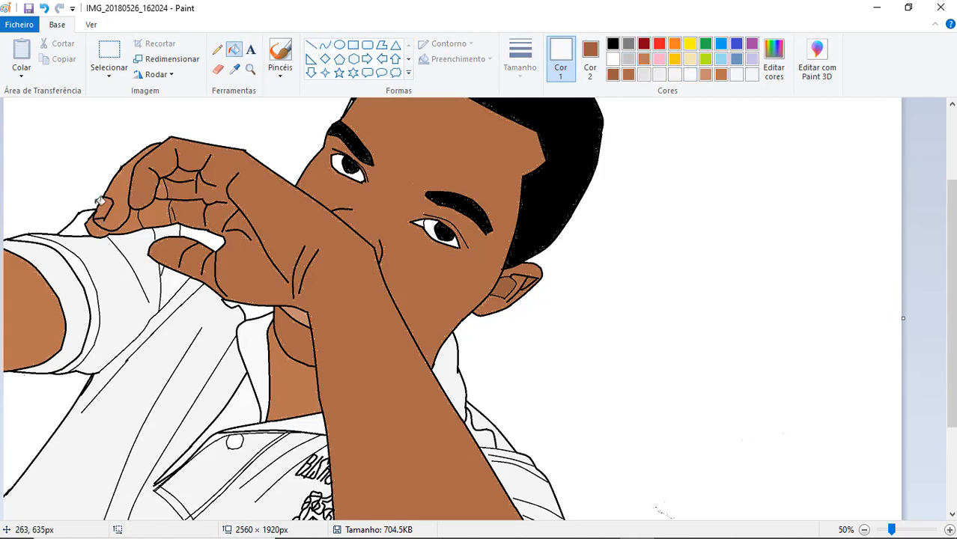
pyautogui.click(101, 202)
pyautogui.click(660, 59)
pyautogui.click(774, 60)
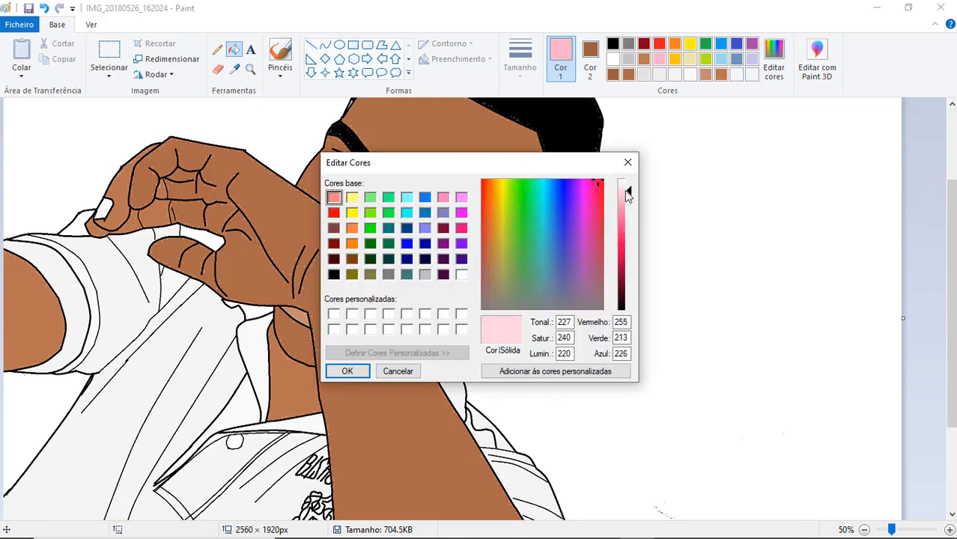
pyautogui.click(627, 187)
pyautogui.click(347, 371)
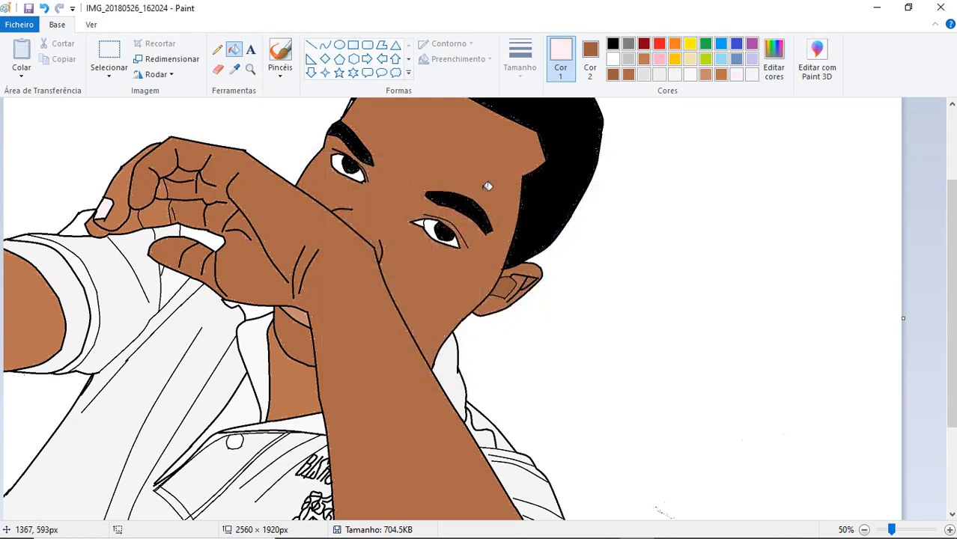
# - Set the secondary colour to white and erase the diagonal trail of stray specks in the background beside the shirt
pyautogui.scroll(-3, 487, 186)
pyautogui.click(218, 68)
pyautogui.click(590, 60)
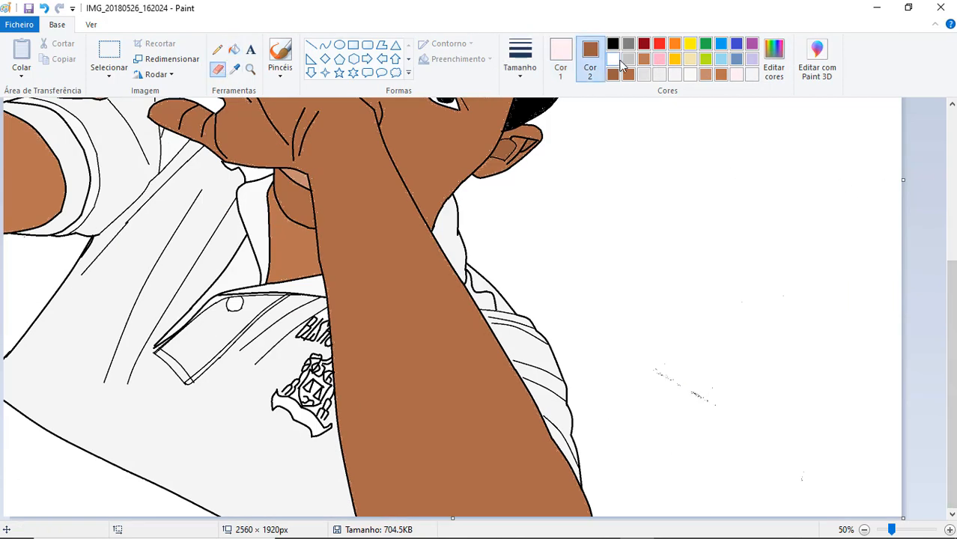
pyautogui.click(614, 60)
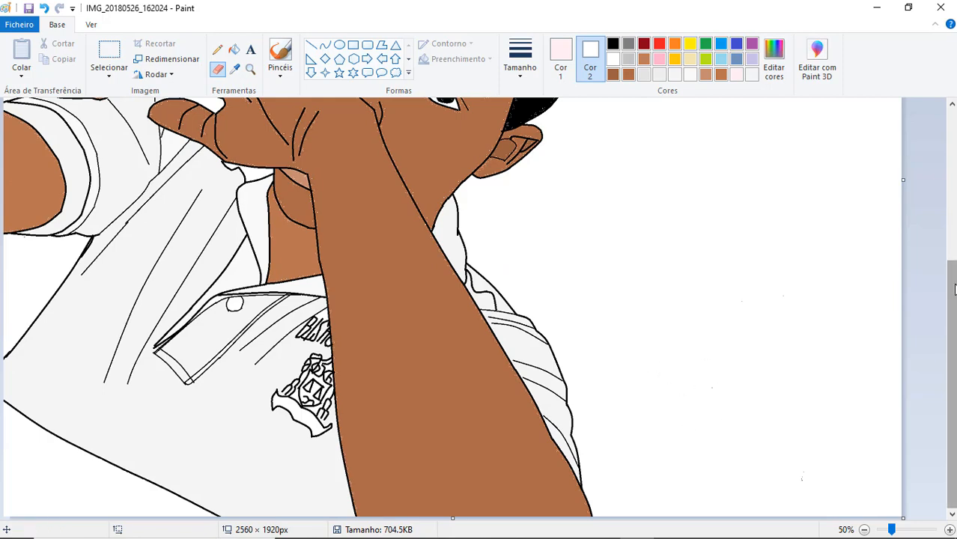
# - Set both the secondary and primary colours to black and fill the shirt's pocket button with black
pyautogui.moveTo(952, 300); pyautogui.dragTo(951, 236)
pyautogui.click(612, 43)
pyautogui.click(560, 60)
pyautogui.click(613, 44)
pyautogui.click(235, 49)
pyautogui.click(234, 417)
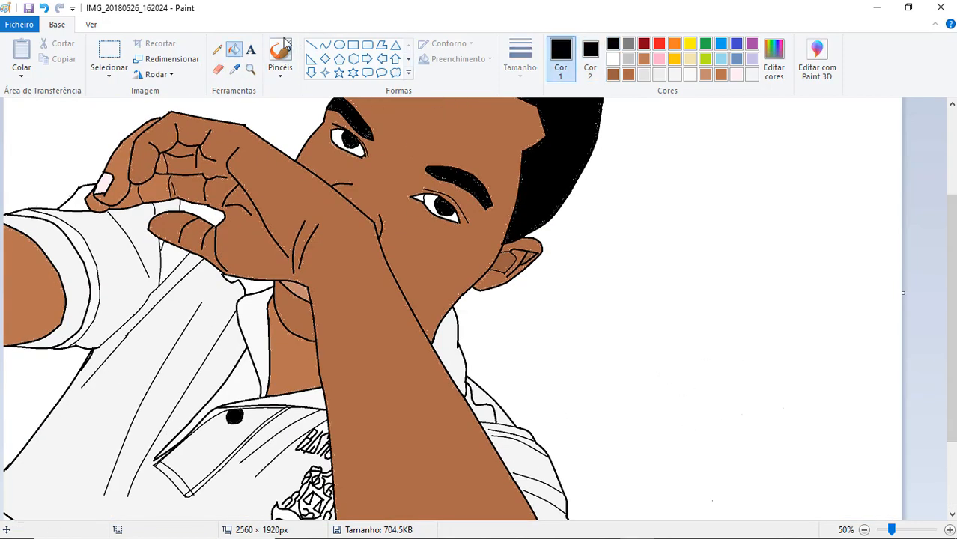
# - Draw small white details on the black pocket button with the Pencil
pyautogui.click(217, 50)
pyautogui.click(613, 60)
pyautogui.click(448, 222)
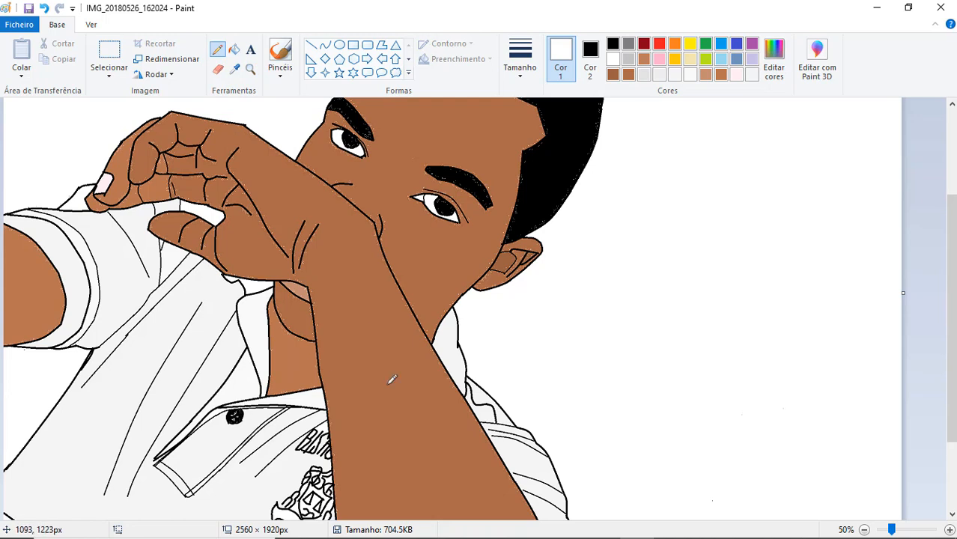
# - Fill the white background around the figure with gold
pyautogui.moveTo(951, 318); pyautogui.dragTo(951, 230)
pyautogui.click(674, 60)
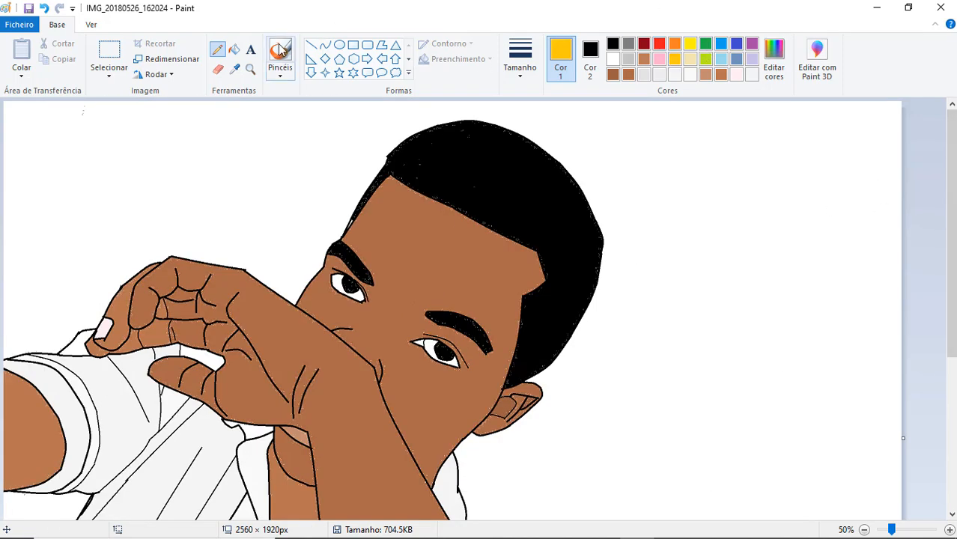
pyautogui.click(235, 50)
pyautogui.click(704, 225)
pyautogui.scroll(-5, 90, 479)
pyautogui.click(865, 529)
pyautogui.click(864, 529)
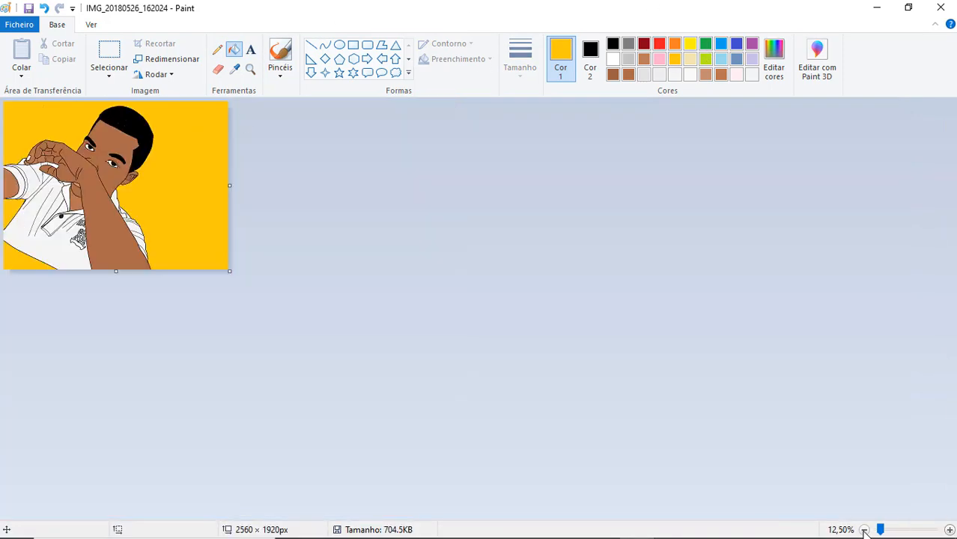
# - Try a turquoise-blue fill on the main background and the area below the shirt
pyautogui.click(720, 43)
pyautogui.click(187, 225)
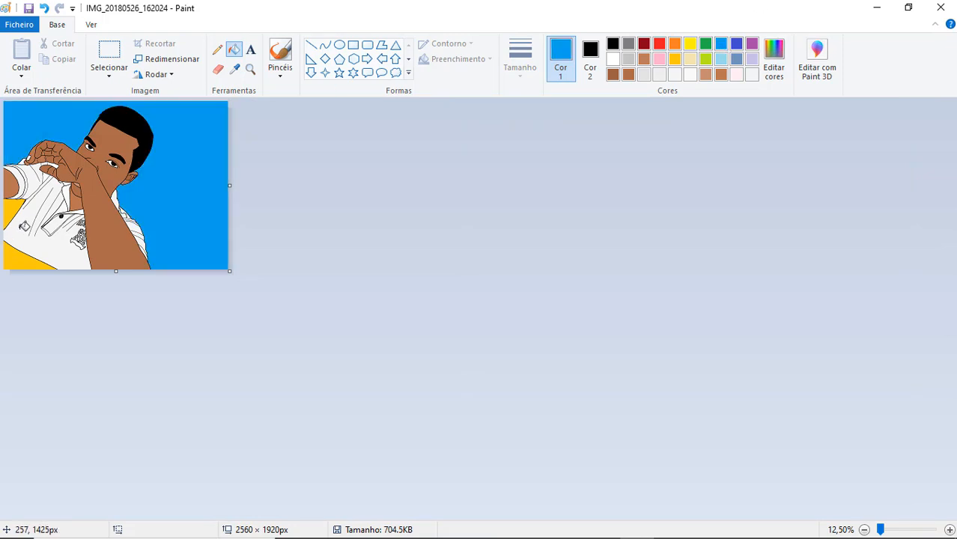
pyautogui.click(28, 253)
# - Try light grey as the background fill, followed by lime green
pyautogui.click(629, 59)
pyautogui.click(200, 164)
pyautogui.click(14, 257)
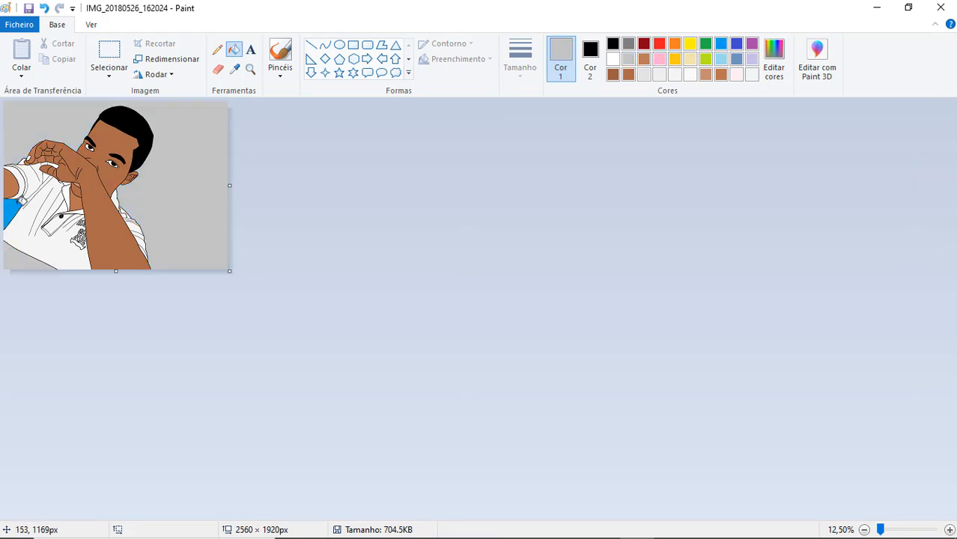
pyautogui.click(17, 204)
pyautogui.click(704, 60)
pyautogui.click(184, 136)
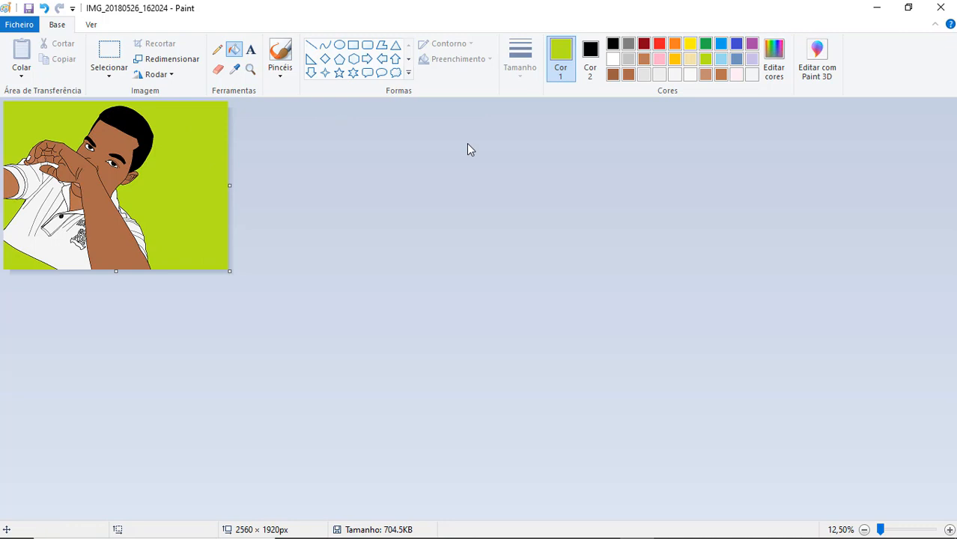
# - Fill the main background and the gaps beside and below the shirt with bright yellow
pyautogui.click(690, 44)
pyautogui.click(180, 150)
pyautogui.click(15, 257)
pyautogui.click(15, 210)
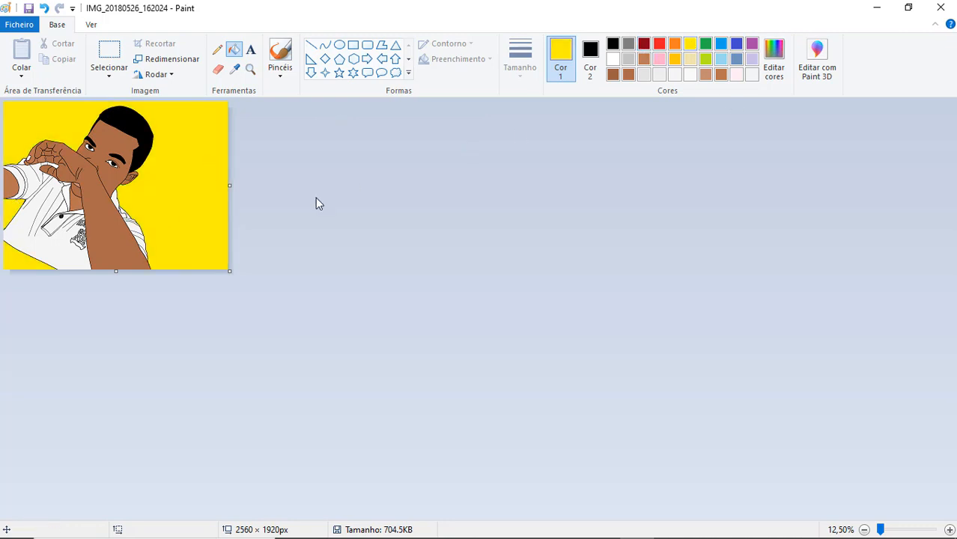
# - Outline a second fingernail on the raised hand with a black curve, setting the secondary colour to white
pyautogui.click(949, 530)
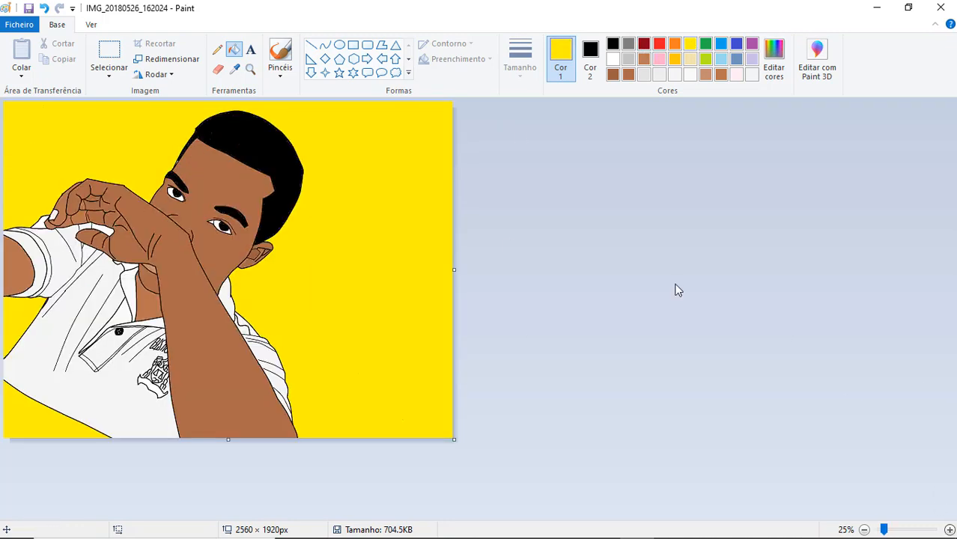
pyautogui.click(951, 530)
pyautogui.click(325, 45)
pyautogui.click(612, 44)
pyautogui.click(591, 53)
pyautogui.click(612, 59)
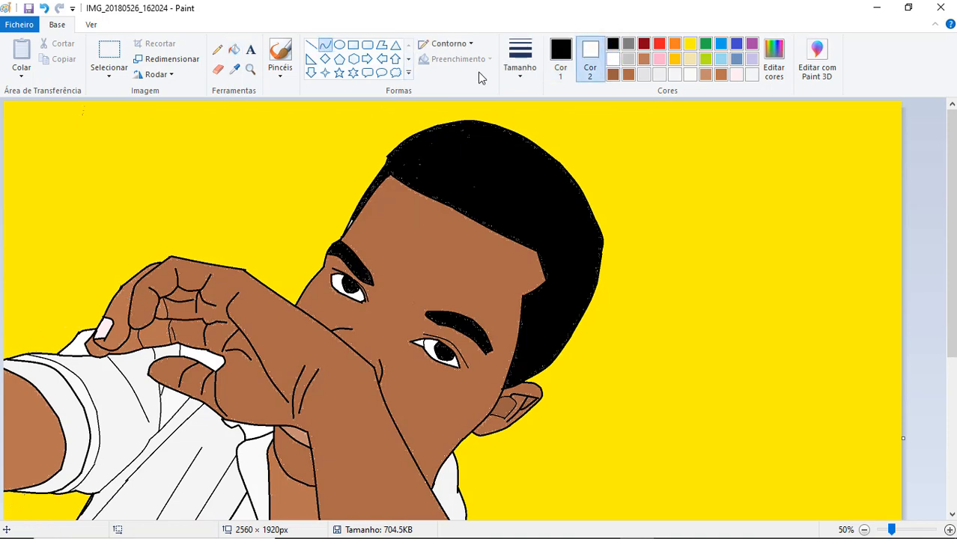
pyautogui.click(561, 57)
pyautogui.moveTo(129, 305); pyautogui.dragTo(137, 318)
# - Fill the new fingernail with very pale pink and mix a custom pink of RGB 255, 230, 238
pyautogui.click(675, 74)
pyautogui.click(235, 49)
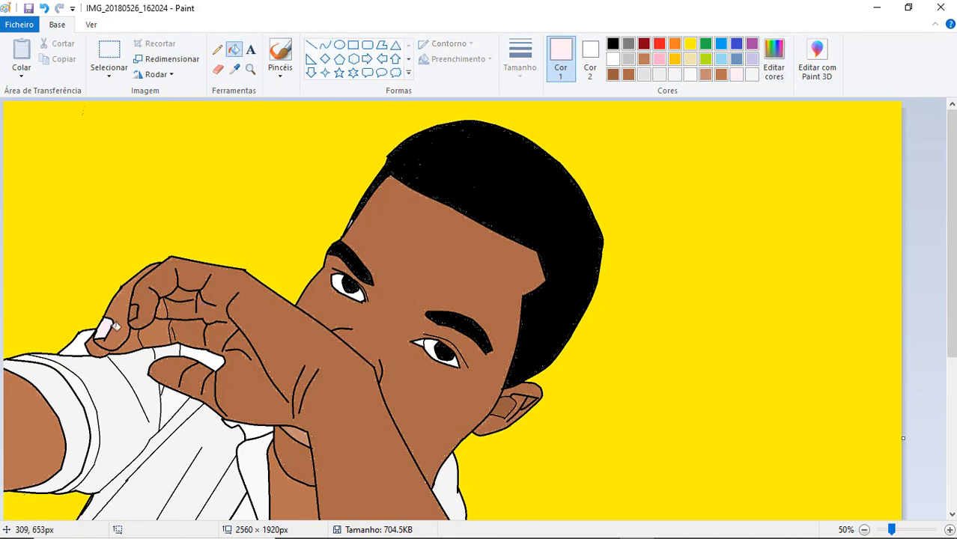
pyautogui.click(779, 64)
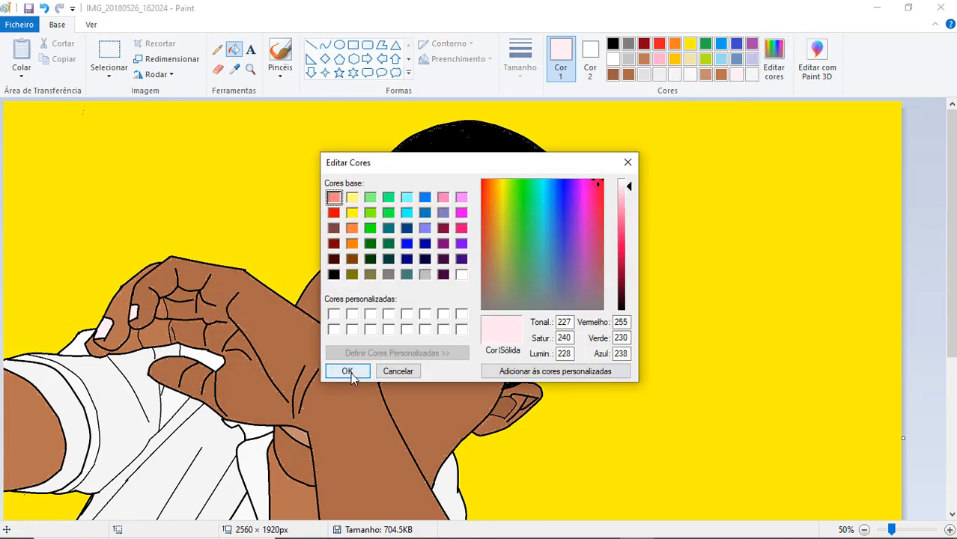
pyautogui.click(343, 367)
# - Mix deeper custom pinks of RGB 255, 223, 234 and RGB 255, 206, 223 for the fingernails
pyautogui.click(766, 74)
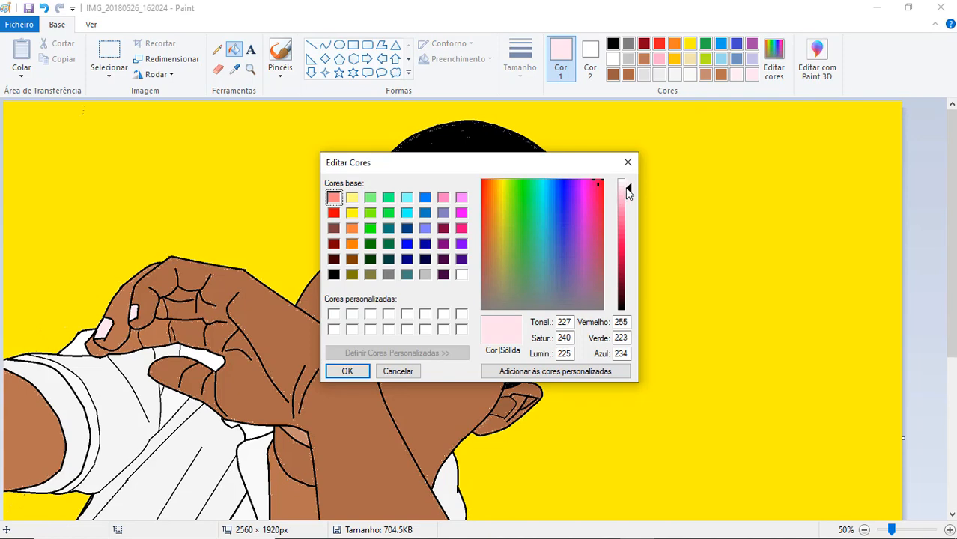
pyautogui.click(347, 371)
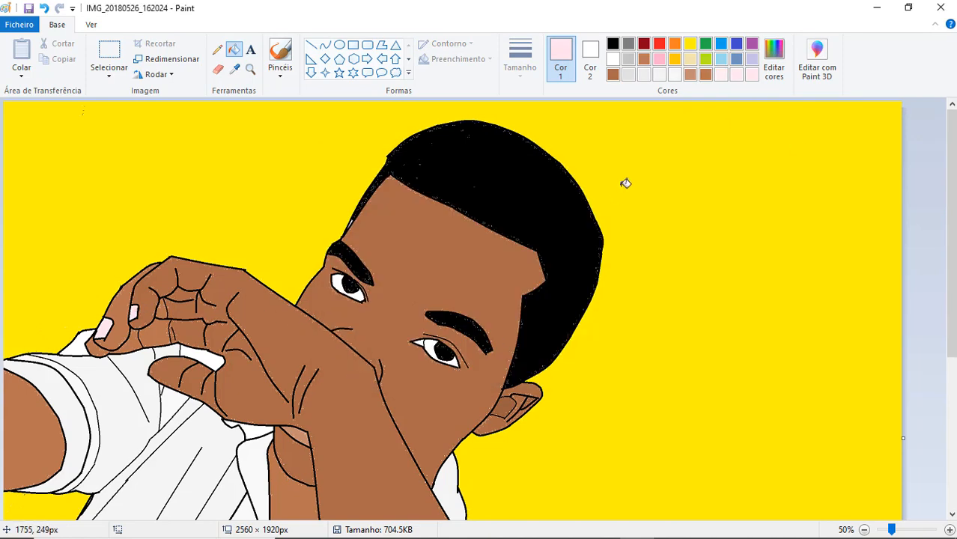
pyautogui.click(770, 69)
pyautogui.click(622, 191)
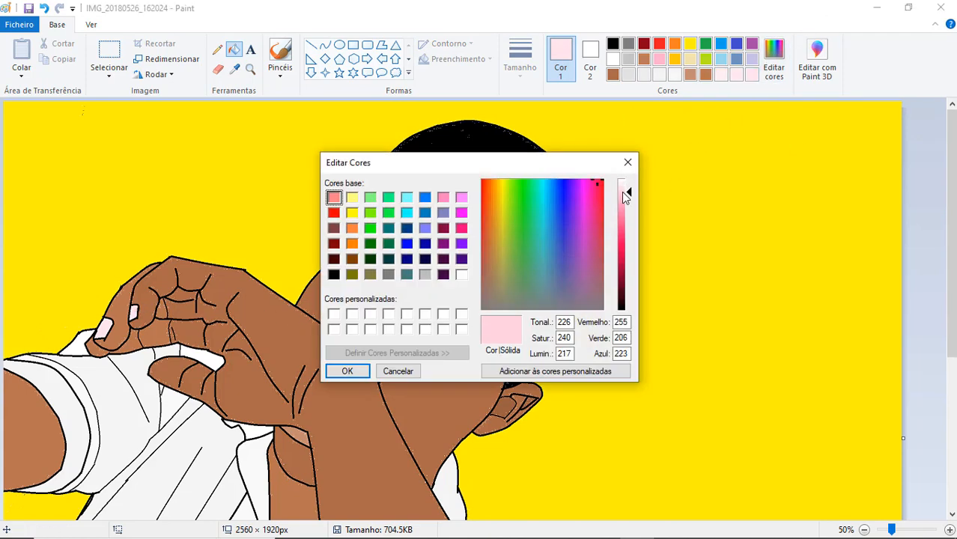
pyautogui.click(348, 371)
# - Set both colours to black and cover the gap along the temple hairline with the Eraser
pyautogui.click(217, 68)
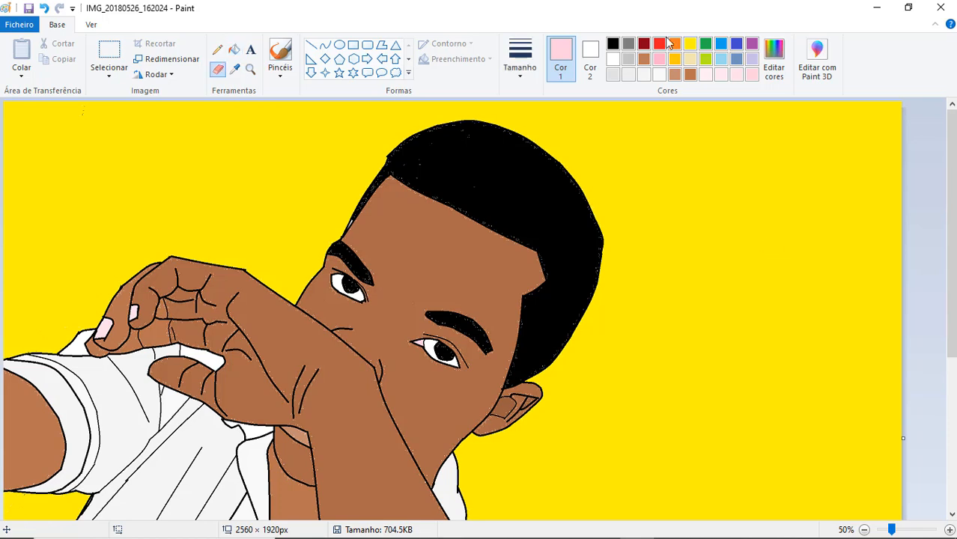
pyautogui.click(612, 44)
pyautogui.click(590, 60)
pyautogui.click(613, 44)
pyautogui.moveTo(388, 162); pyautogui.dragTo(350, 225)
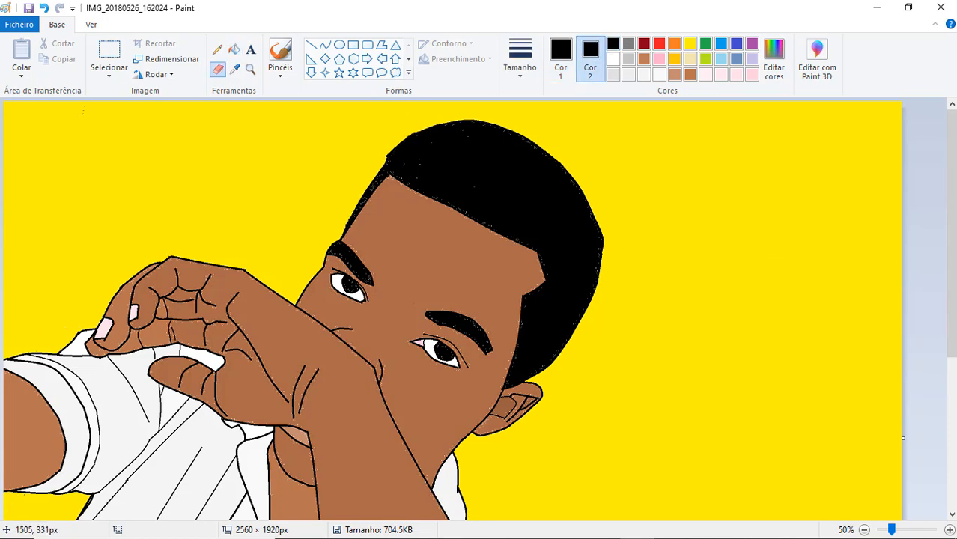
# - Undo the last hairline touch-up and redo it
pyautogui.click(864, 530)
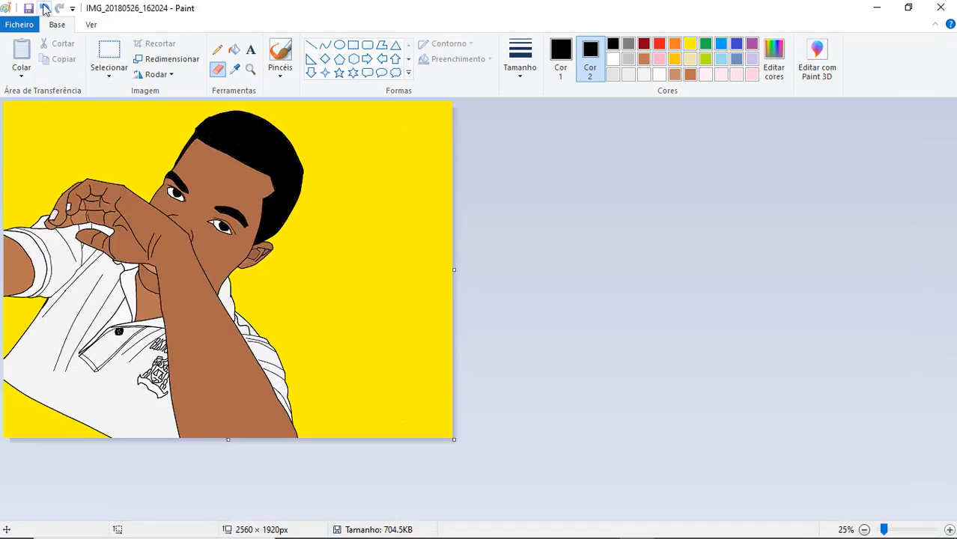
pyautogui.click(45, 9)
pyautogui.click(60, 9)
# - Save a copy of the finished cartoon as a PNG named IMG_20180526_162024j in the Imagens folder
pyautogui.click(15, 22)
pyautogui.click(60, 142)
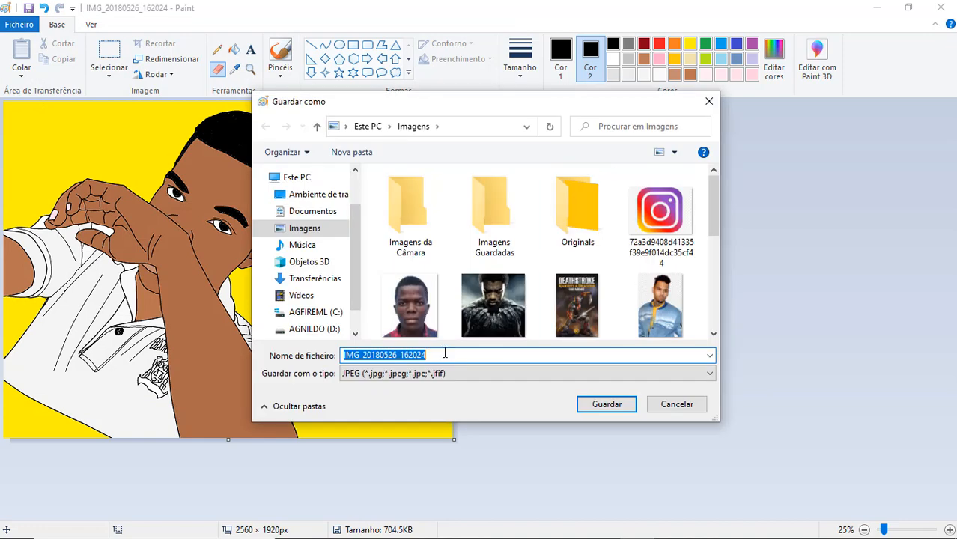
pyautogui.click(452, 374)
pyautogui.click(375, 460)
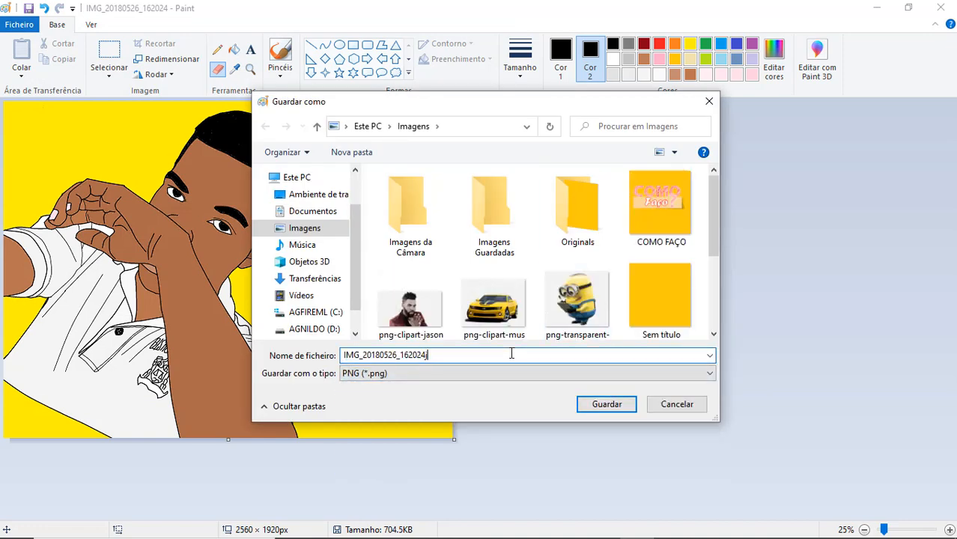
pyautogui.click(608, 405)
pyautogui.click(604, 522)
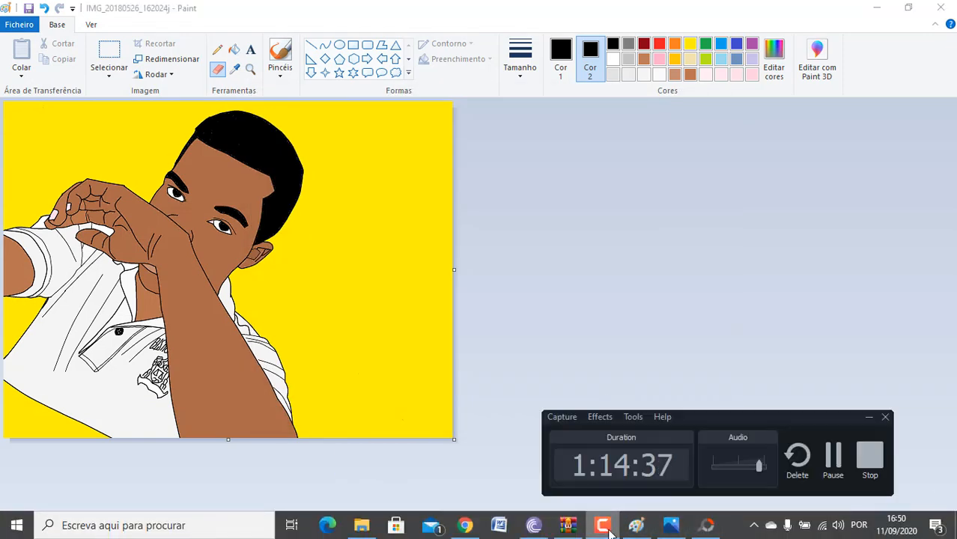
pyautogui.click(867, 453)
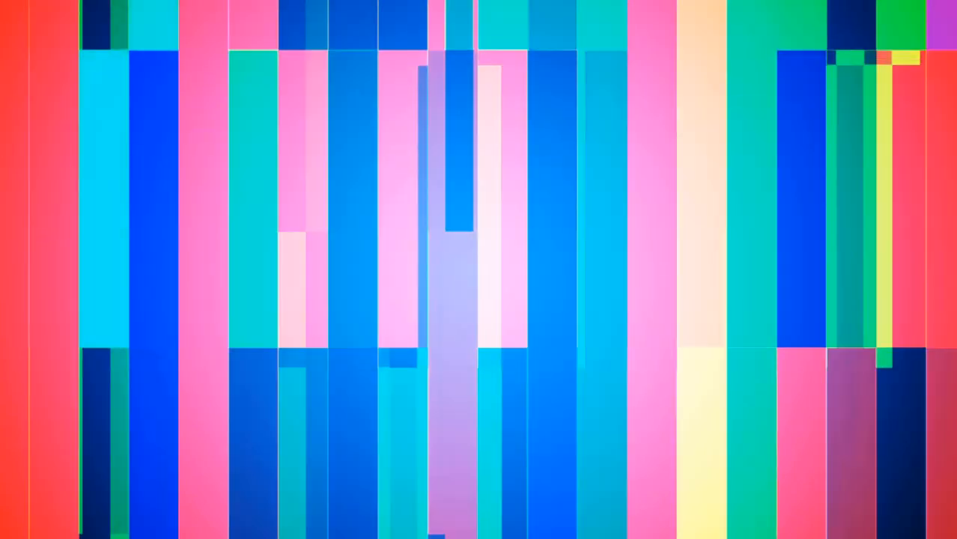